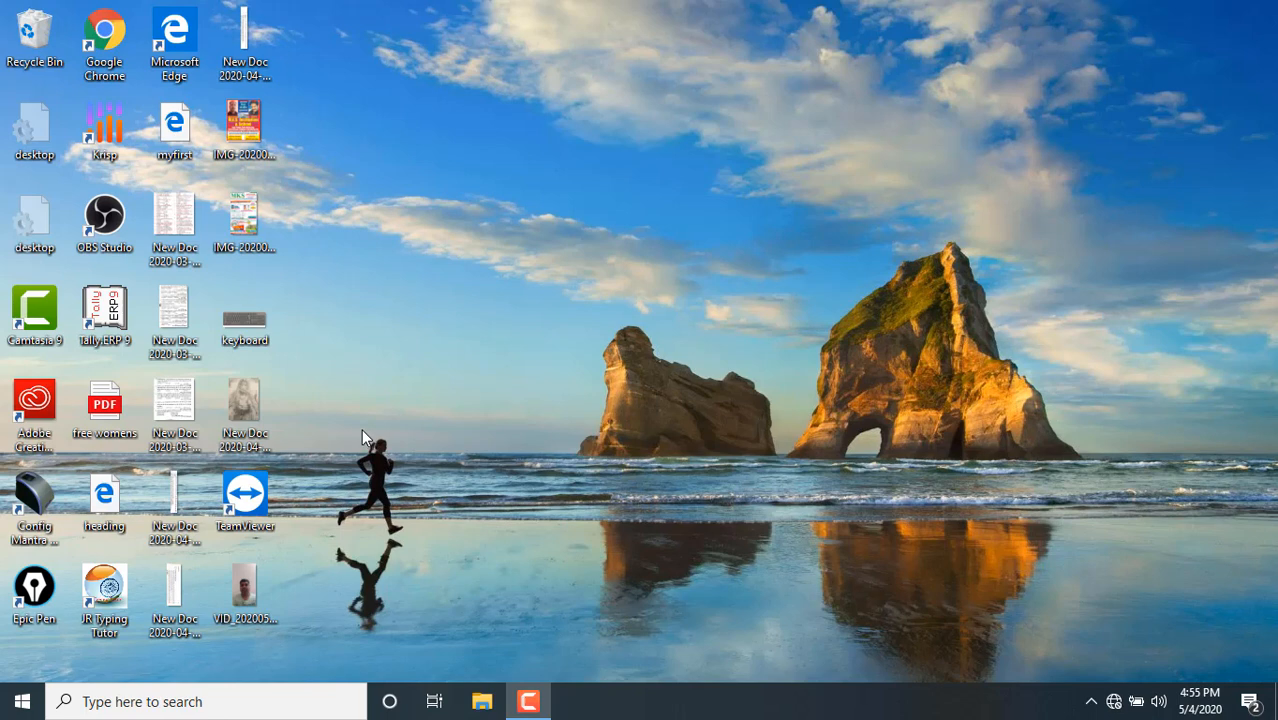
Search Windows for excel and launch Microsoft Excel 2010 with a blank workbook
{"action": "left_click", "coordinate": [24, 702]}
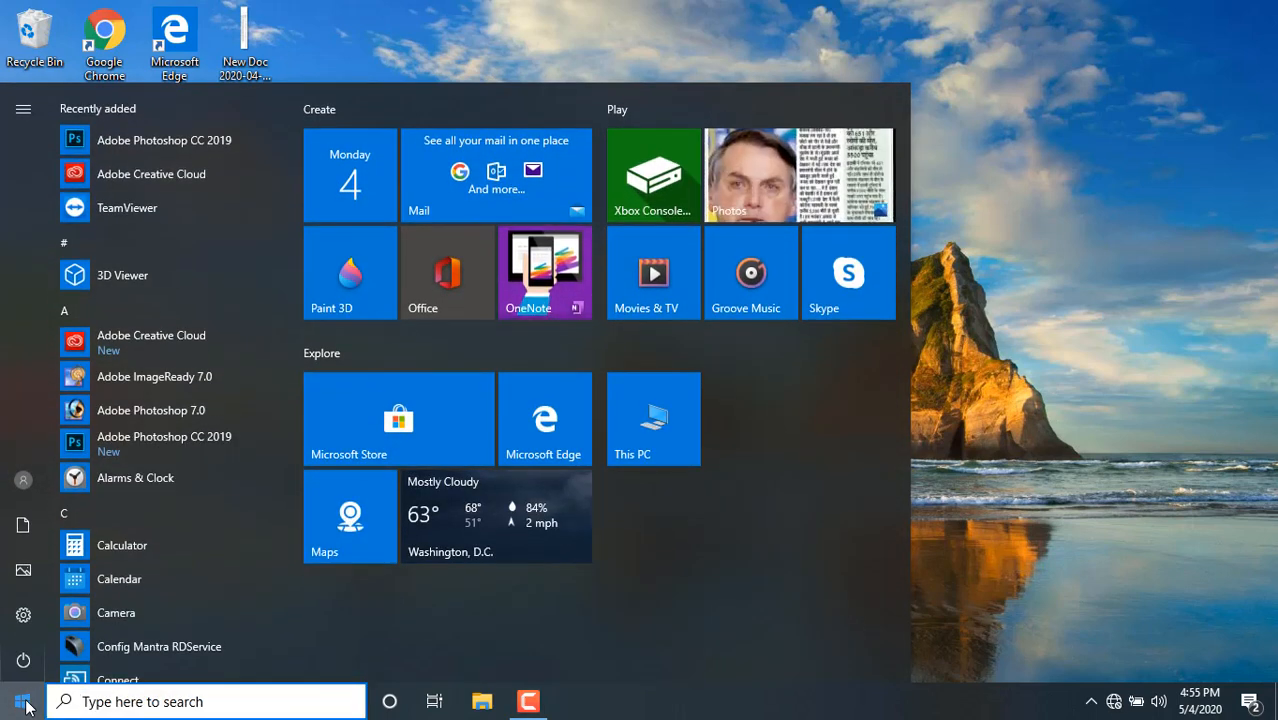
{"action": "left_click", "coordinate": [150, 701]}
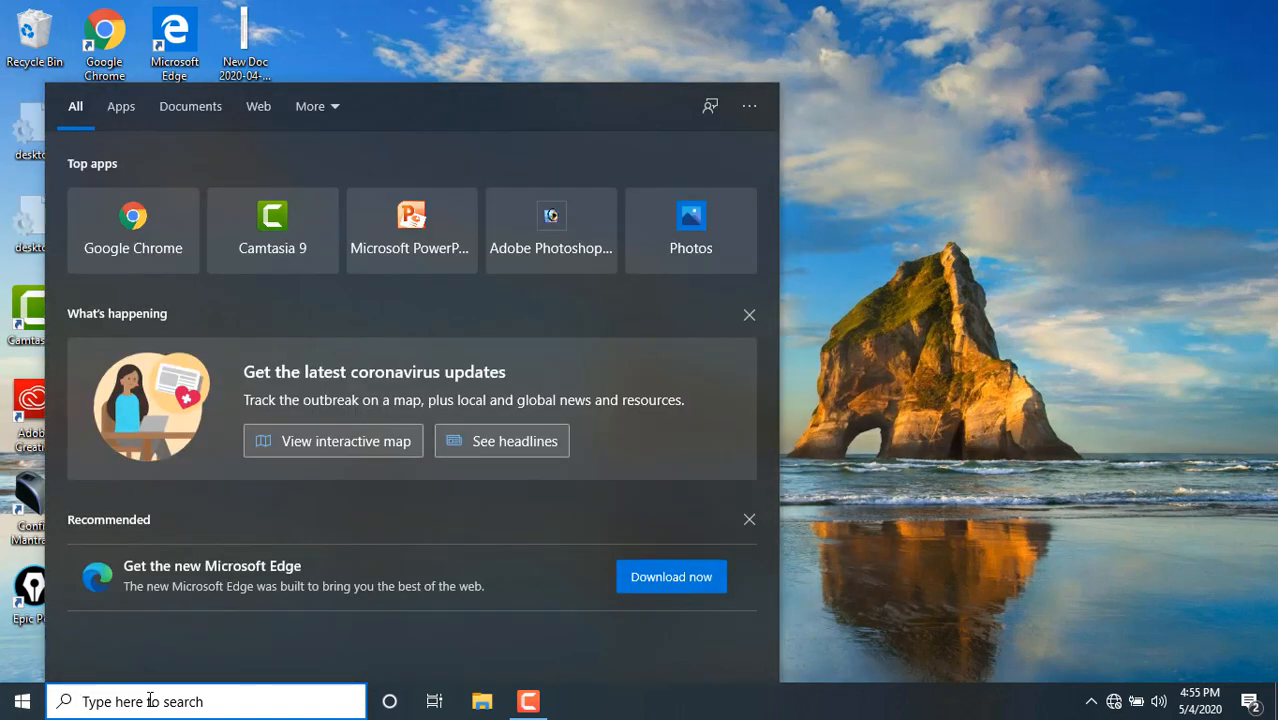
{"action": "type", "text": "ex"}
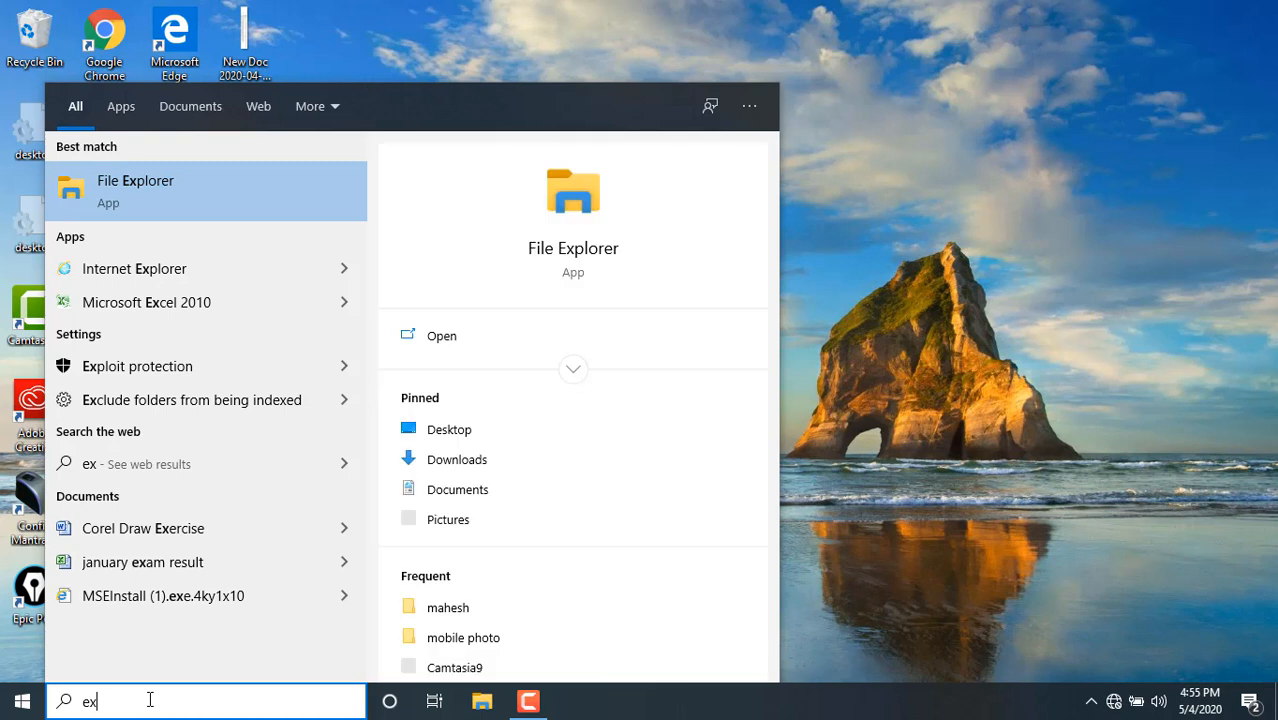
{"action": "type", "text": "cel"}
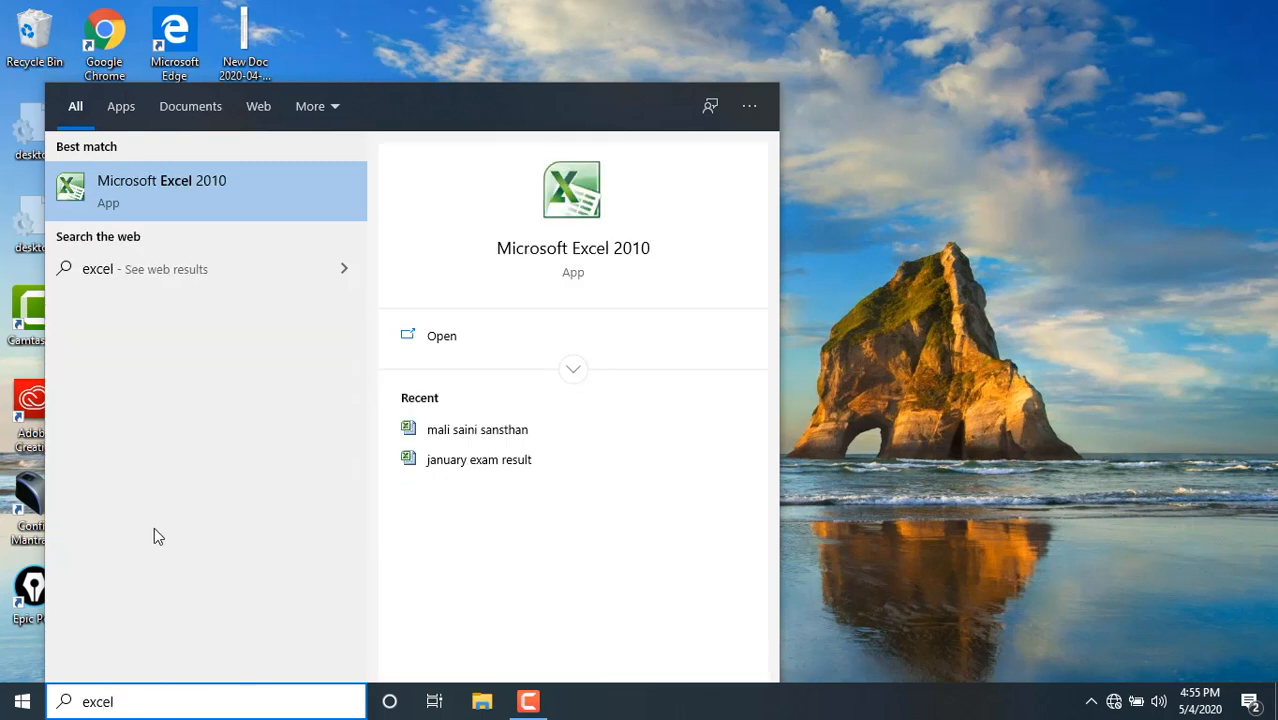
{"action": "left_click", "coordinate": [221, 202]}
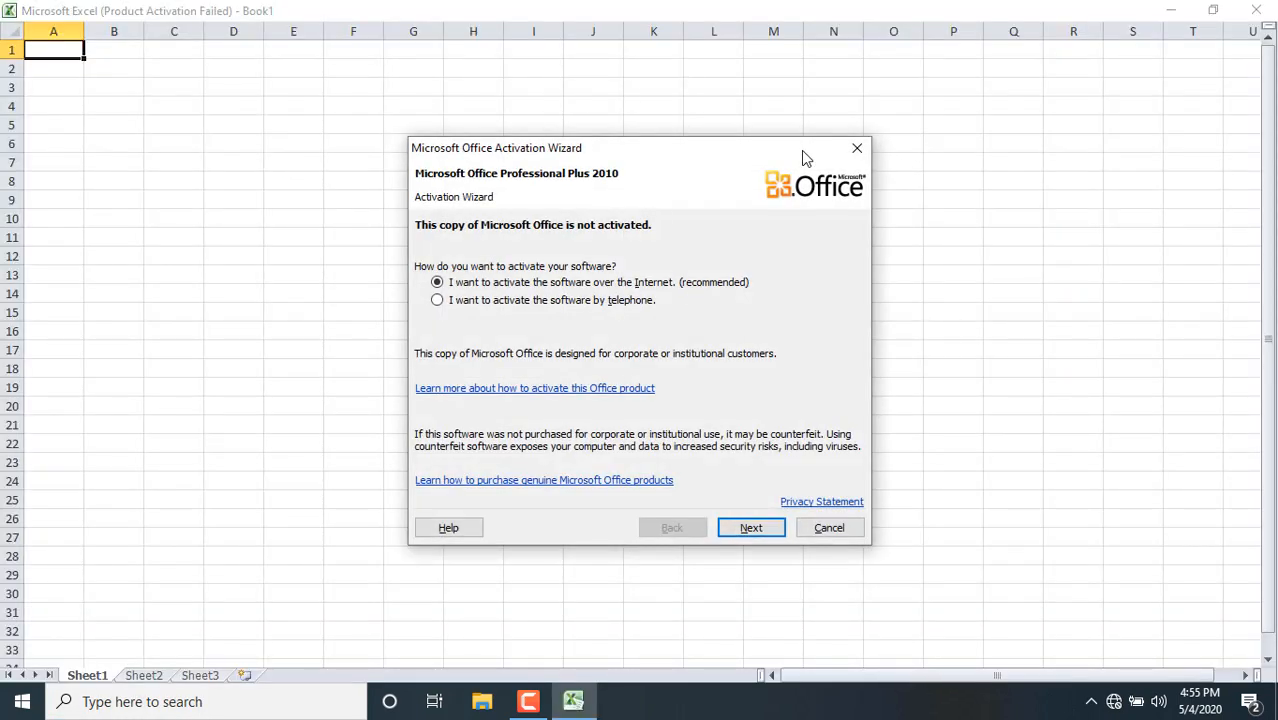
Dismiss the Microsoft Office Activation Wizard, then restore the workbook window and maximize it again so the ribbon is displayed
{"action": "left_click", "coordinate": [858, 149]}
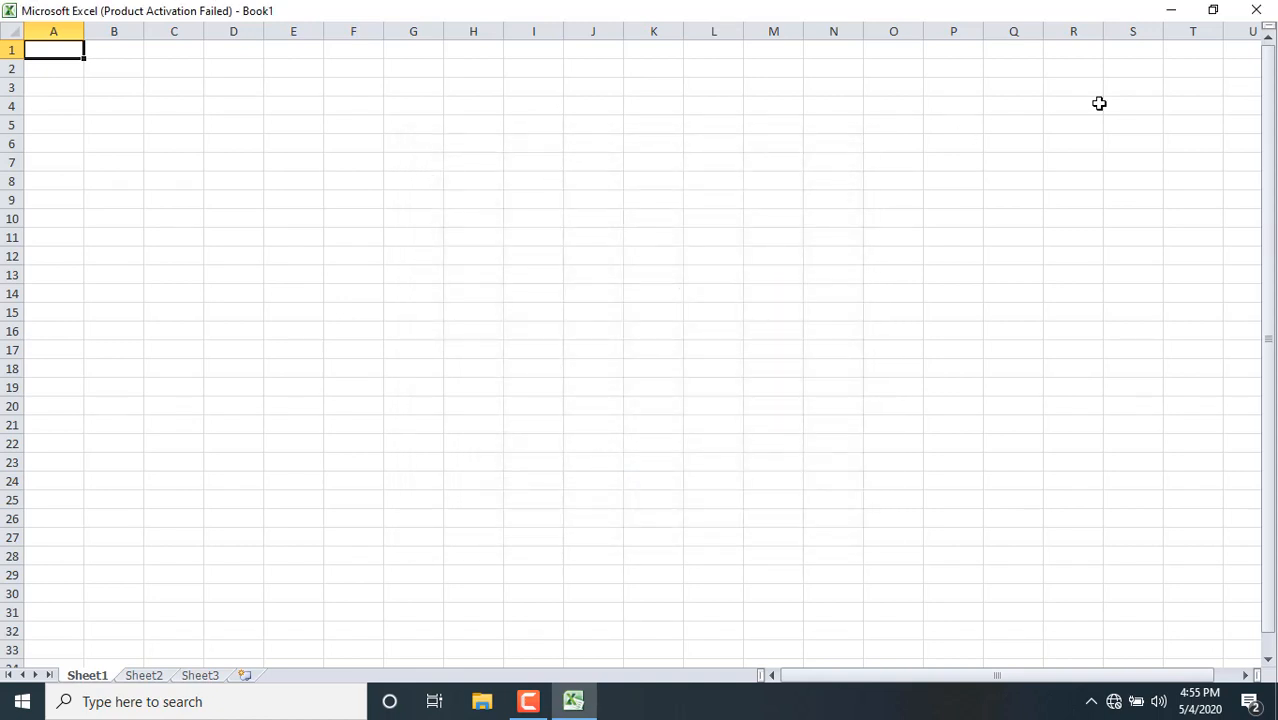
{"action": "left_click", "coordinate": [1213, 12]}
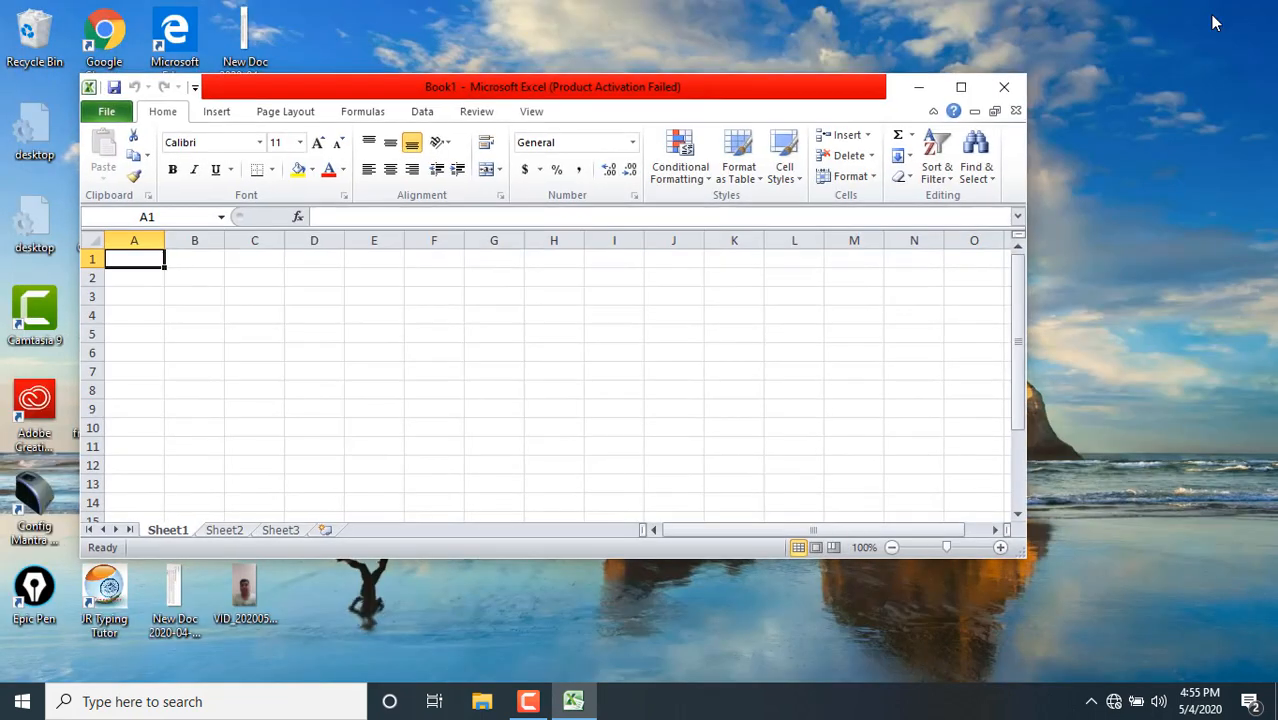
{"action": "left_click", "coordinate": [962, 90]}
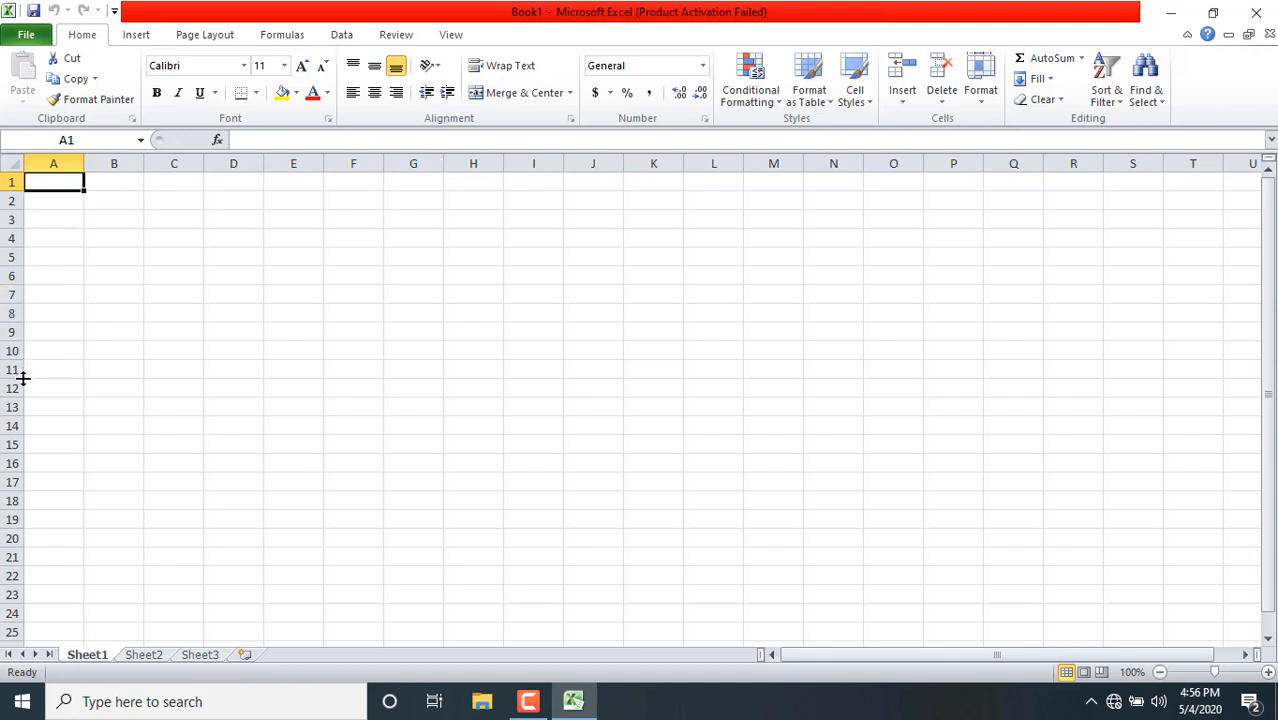
{"action": "left_click", "coordinate": [353, 199]}
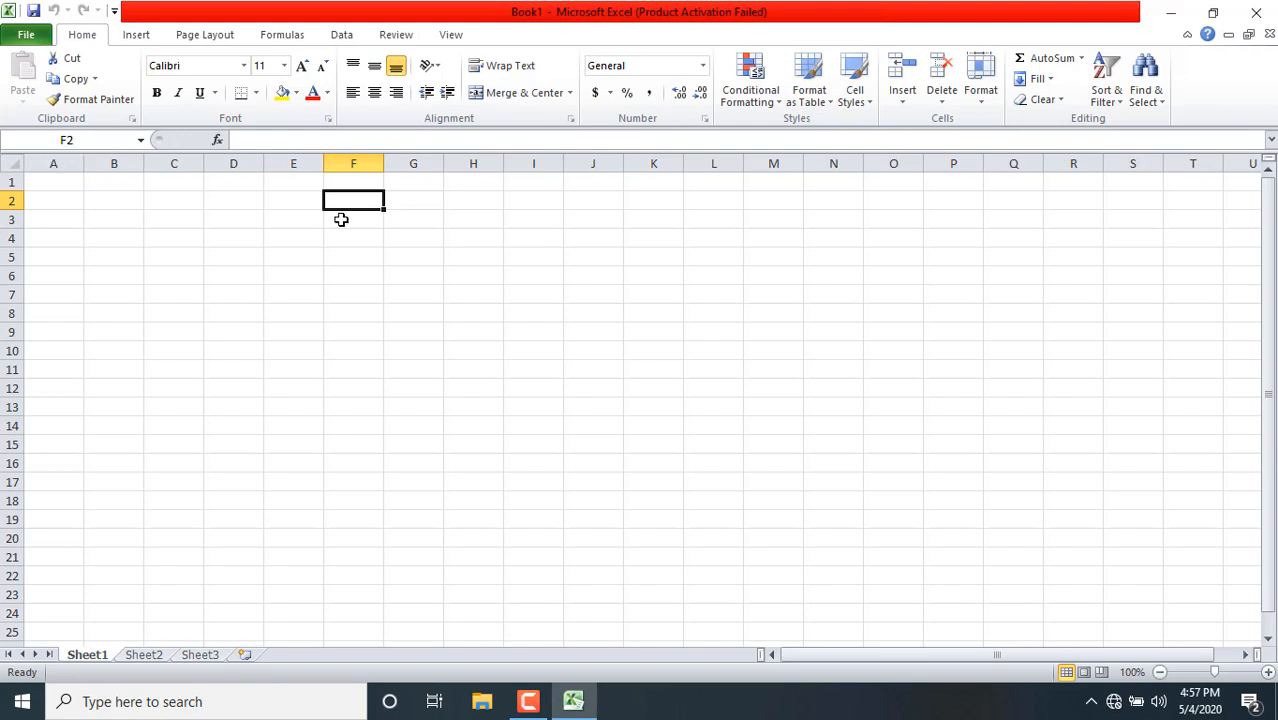
{"action": "left_click", "coordinate": [477, 283]}
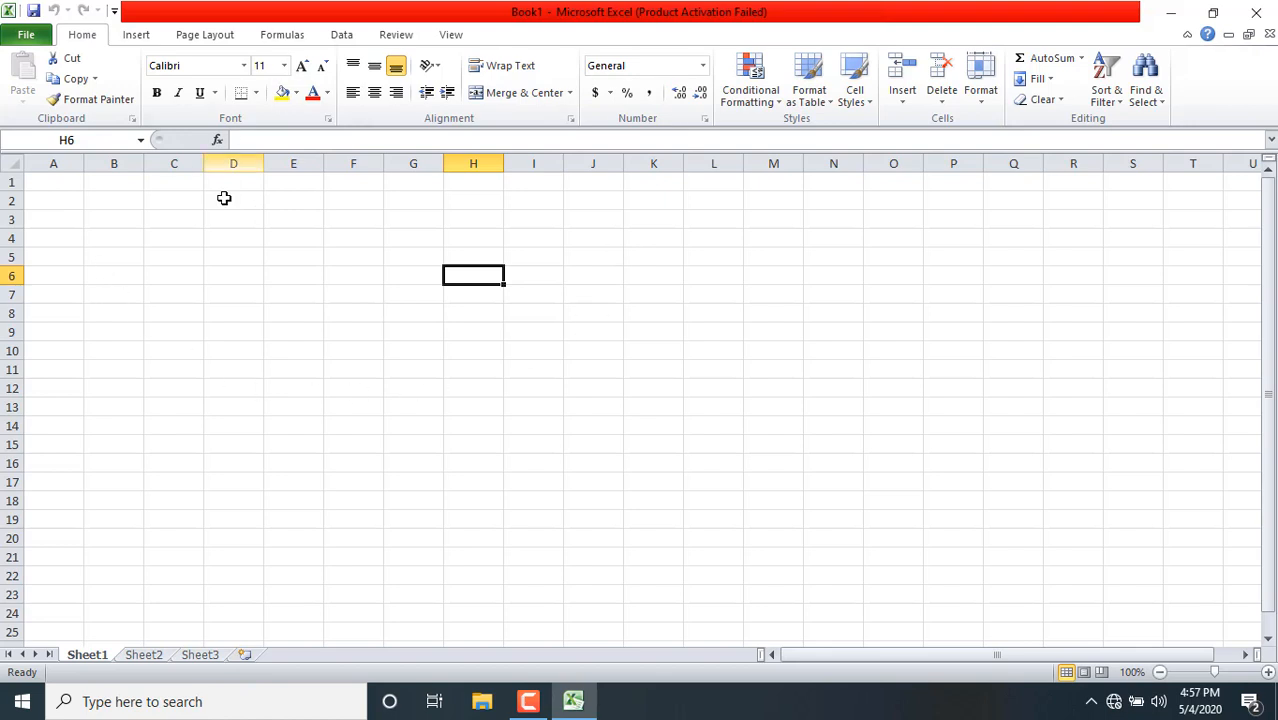
Look at Sheet2 and Sheet3, and add three new worksheets to the workbook
{"action": "left_click", "coordinate": [143, 656]}
{"action": "left_click", "coordinate": [208, 657]}
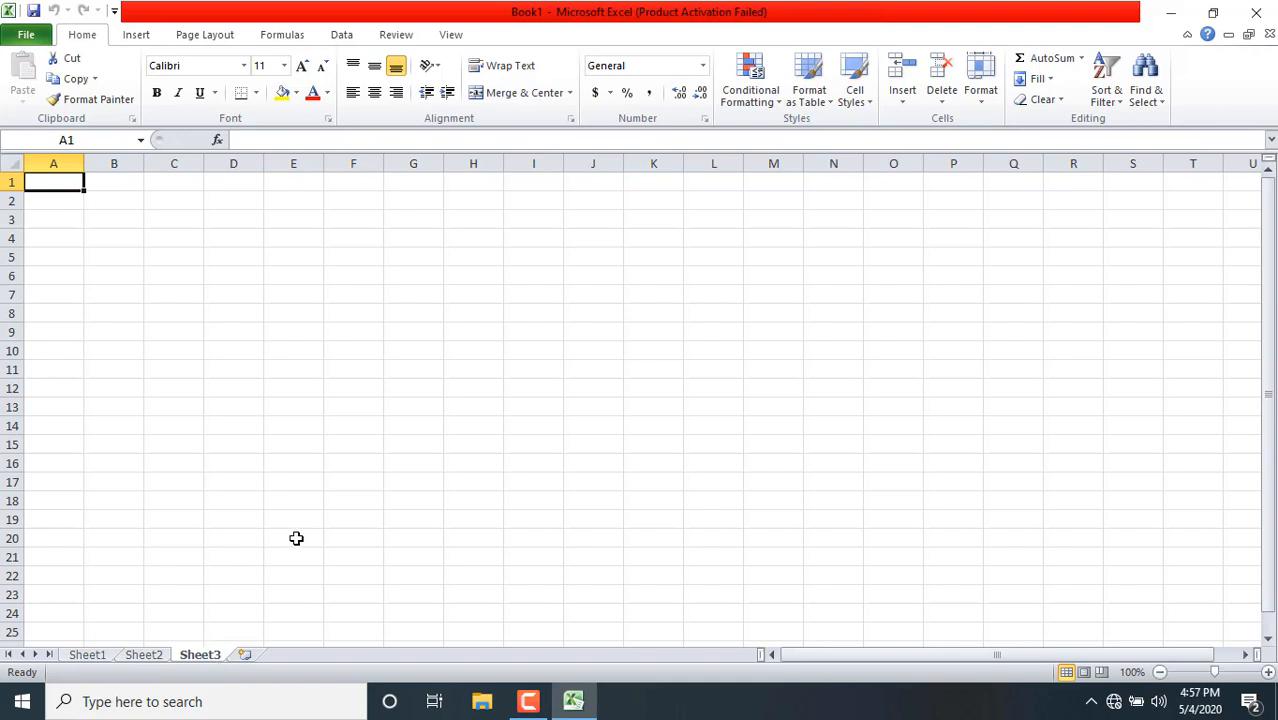
{"action": "left_click", "coordinate": [245, 657]}
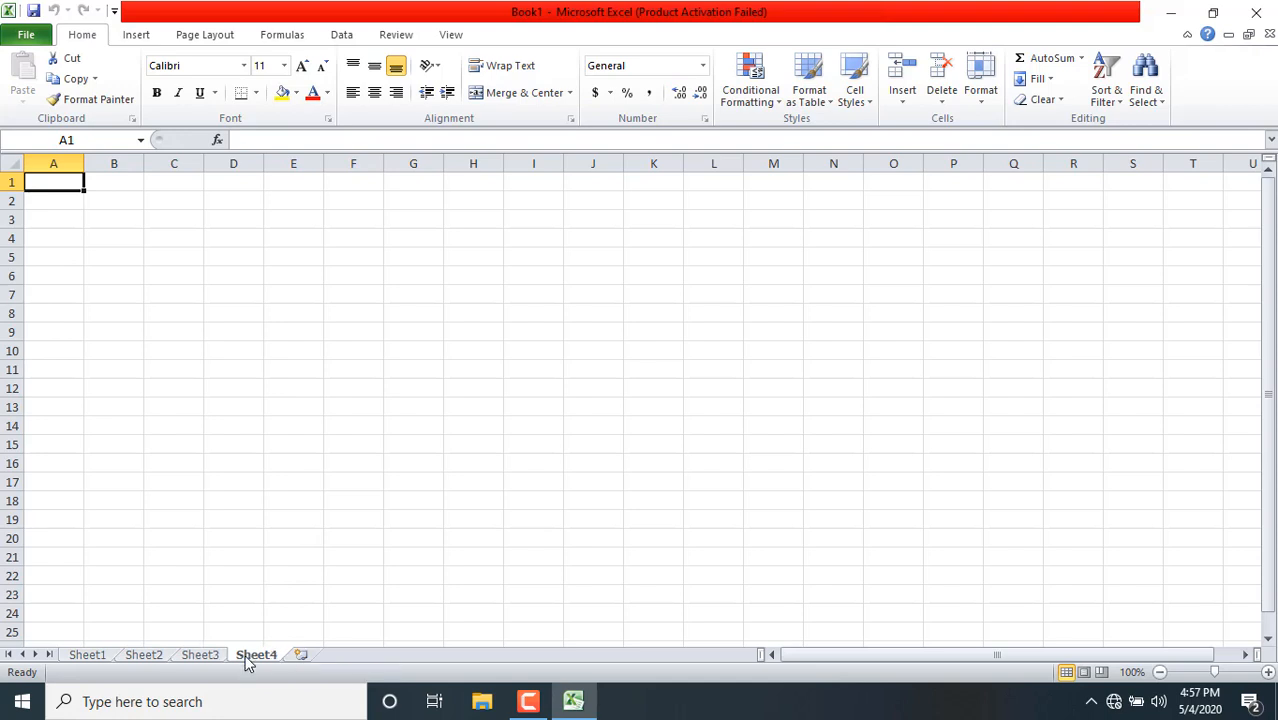
{"action": "left_click", "coordinate": [301, 655]}
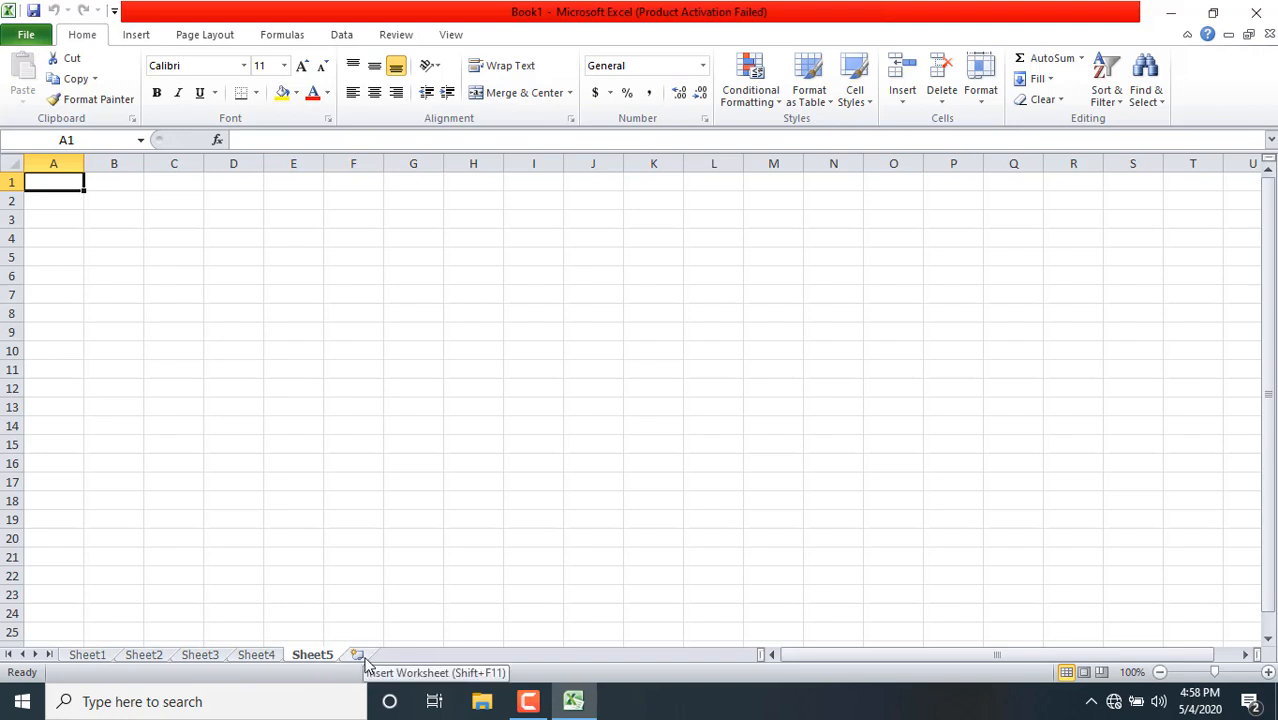
{"action": "left_click", "coordinate": [357, 655]}
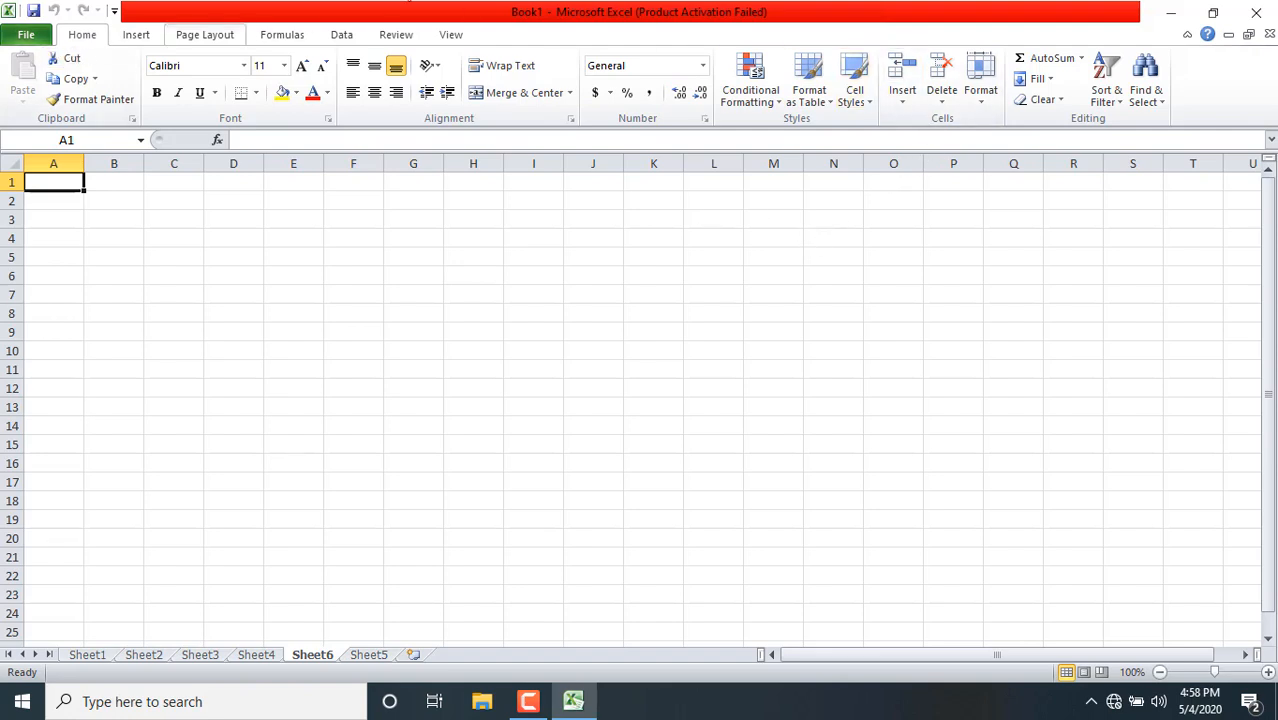
{"action": "left_click", "coordinate": [905, 110]}
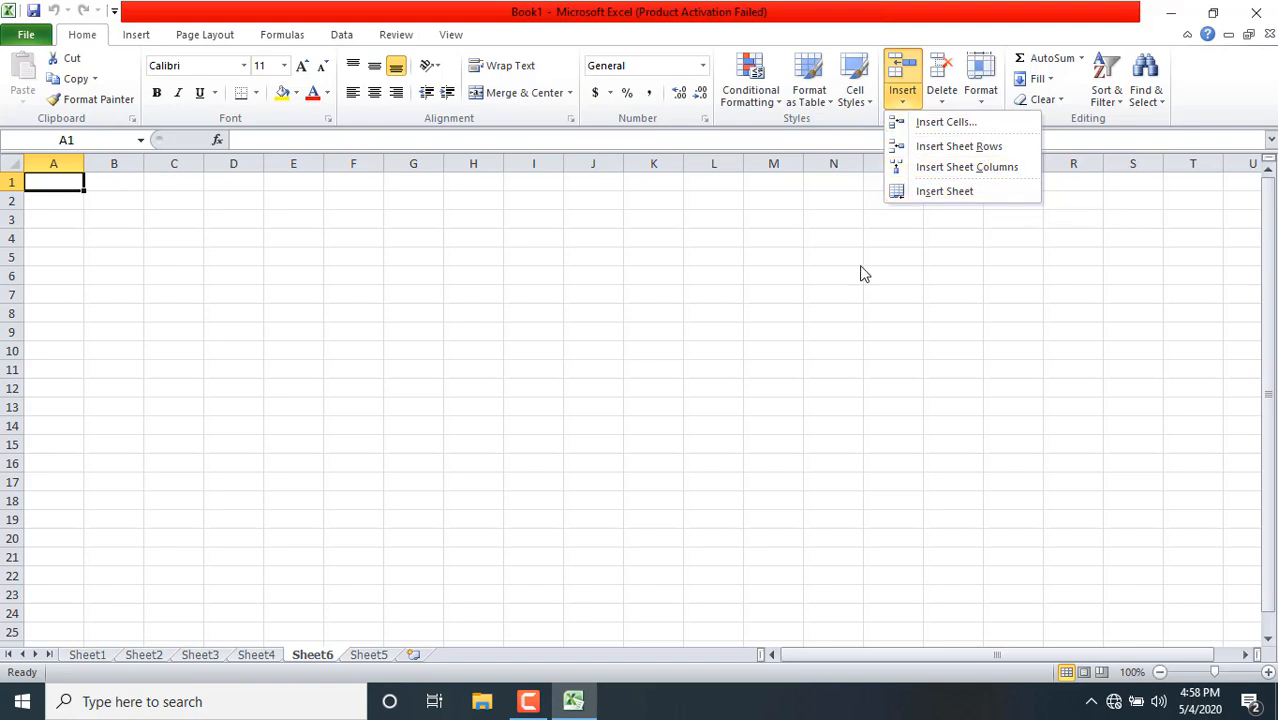
{"action": "left_click", "coordinate": [469, 316]}
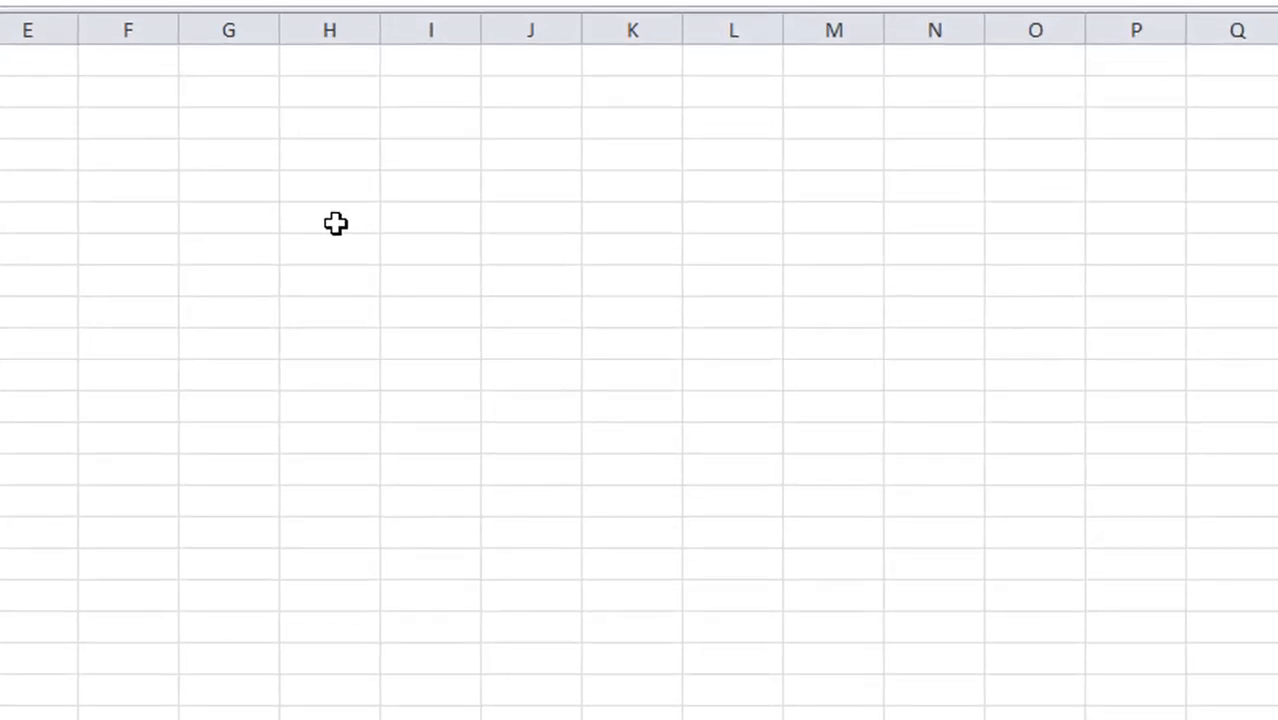
Enter 1 in H4 and 2 in H5, and autofill the number series down to 13 in H16
{"action": "left_click", "coordinate": [328, 157]}
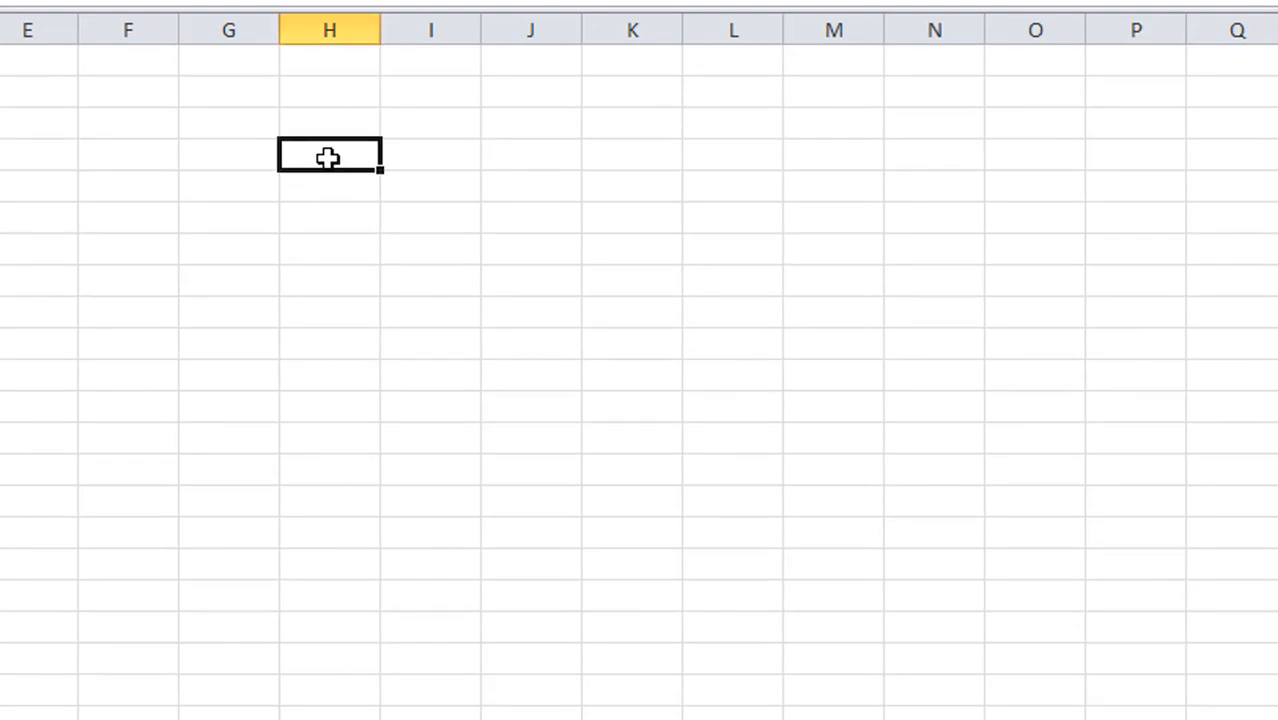
{"action": "type", "text": "1"}
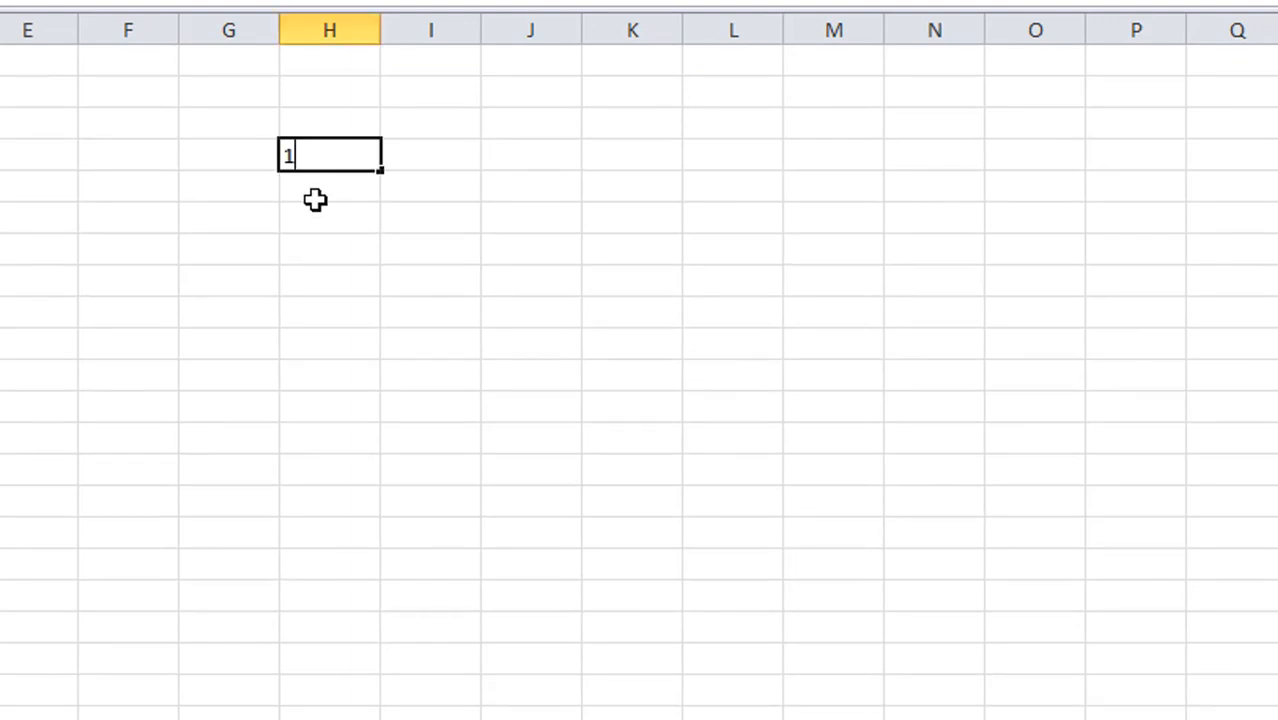
{"action": "key", "text": "Return"}
{"action": "type", "text": "2"}
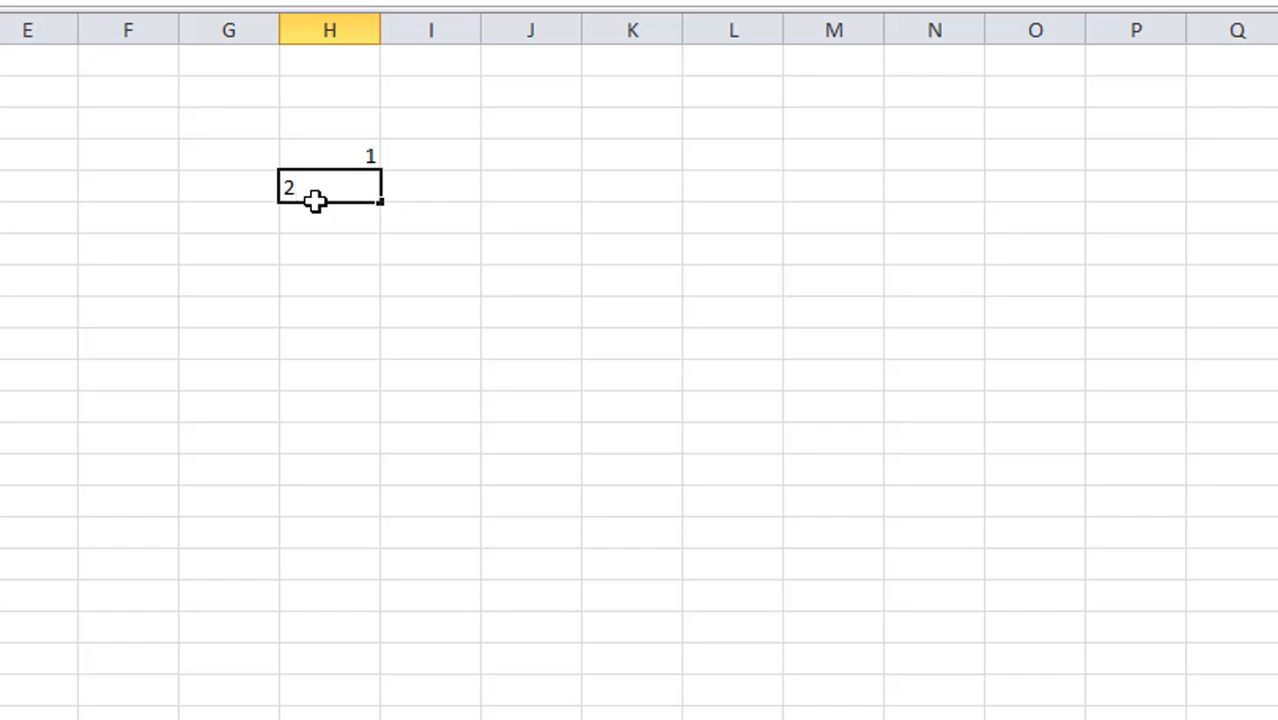
{"action": "left_click", "coordinate": [332, 151]}
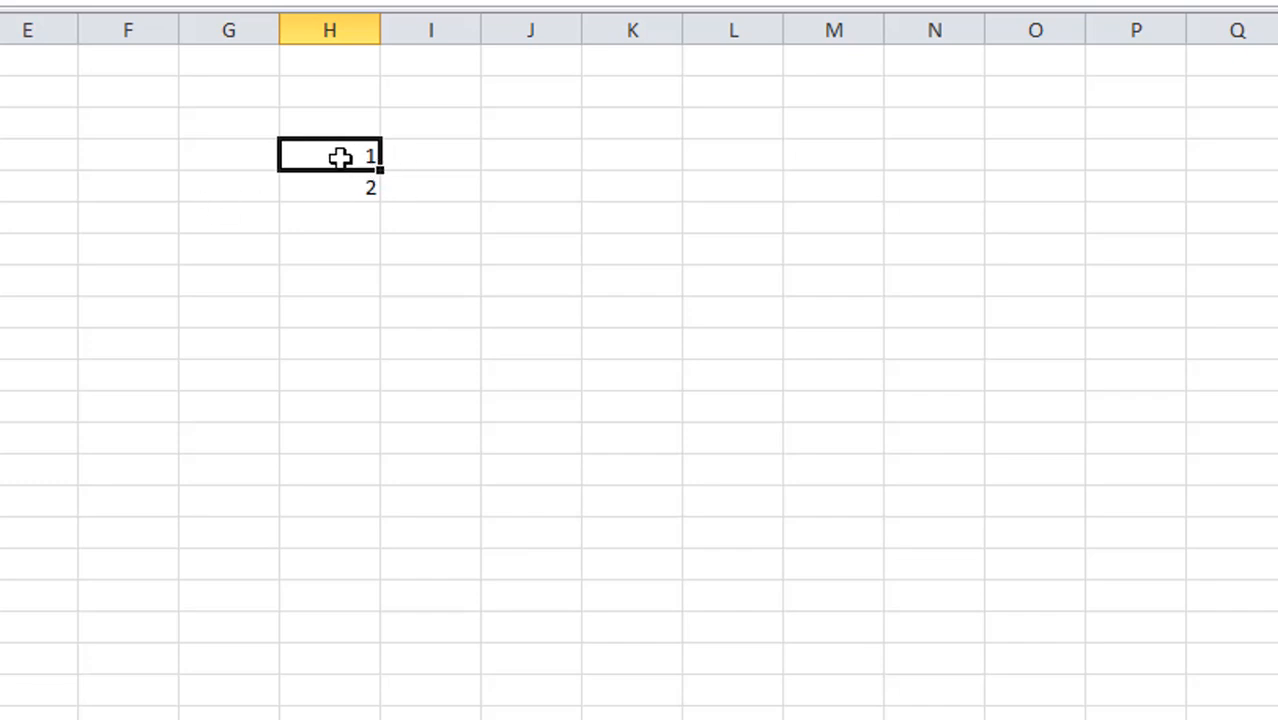
{"action": "left_click_drag", "start_coordinate": [340, 157], "coordinate": [344, 194]}
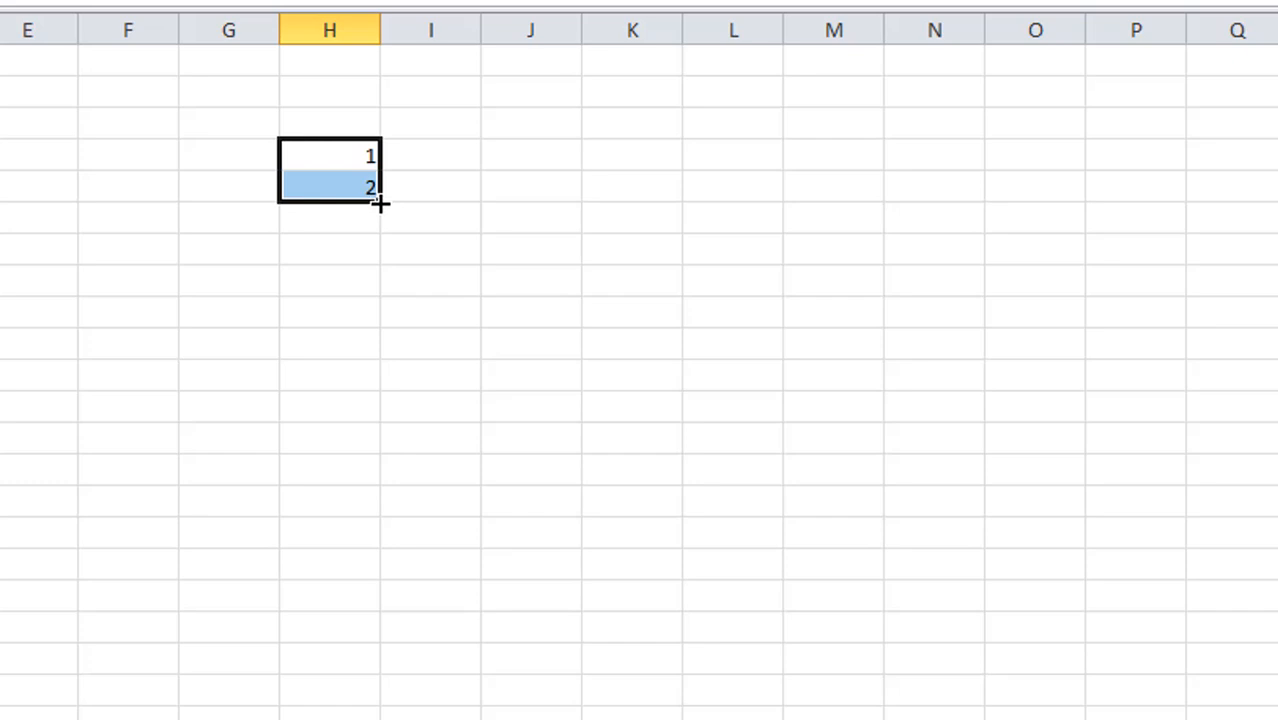
{"action": "left_click_drag", "start_coordinate": [381, 202], "coordinate": [386, 564]}
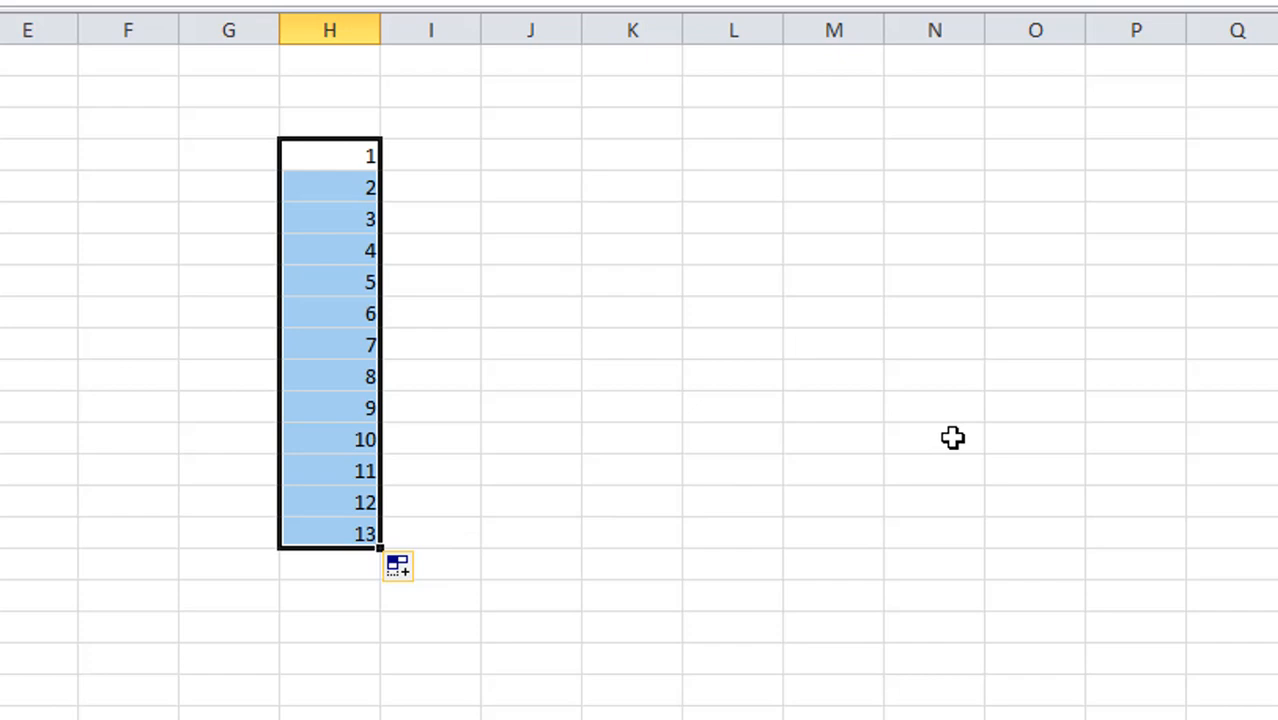
Enter monday in J4 and autofill the weekday names down to J16
{"action": "left_click", "coordinate": [521, 162]}
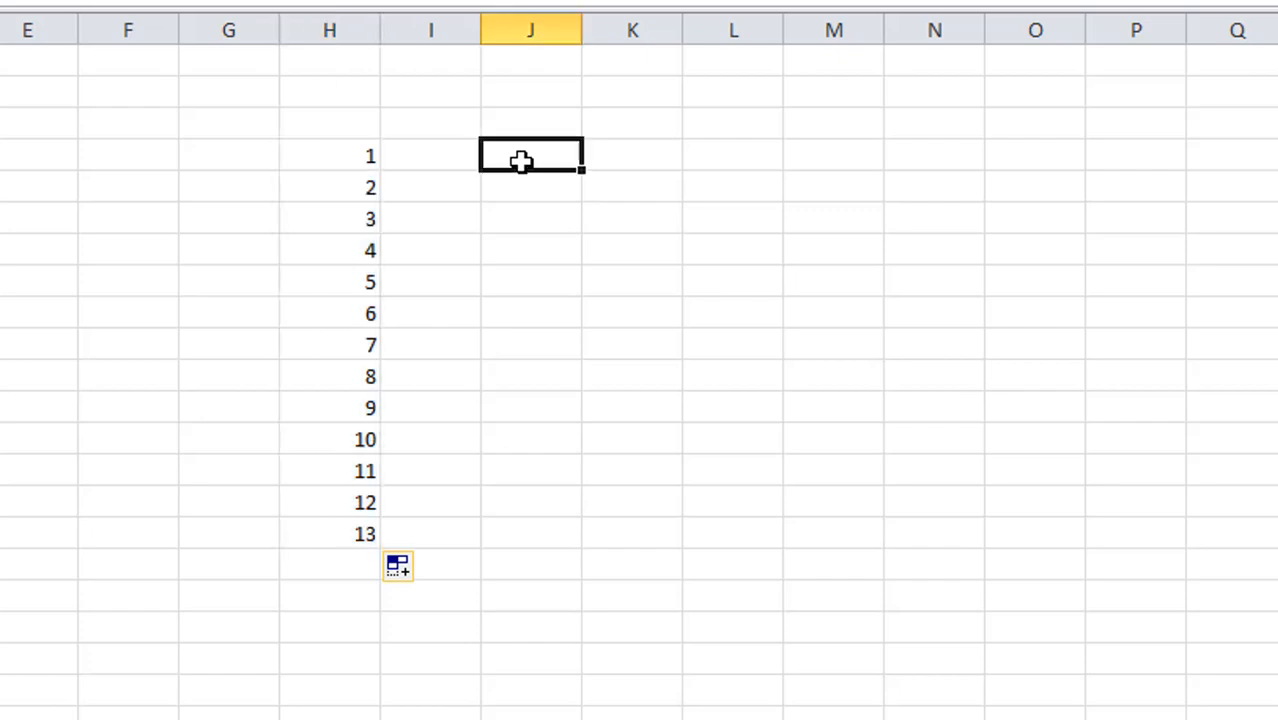
{"action": "type", "text": "m"}
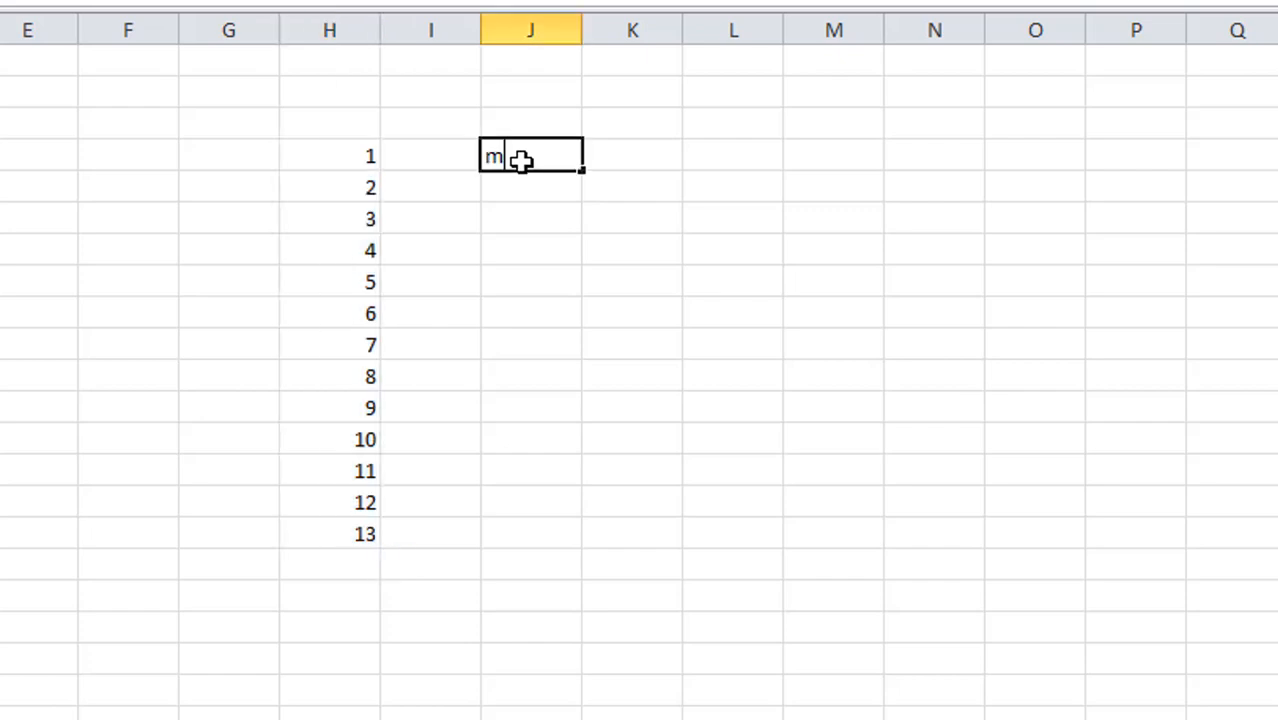
{"action": "type", "text": "onday"}
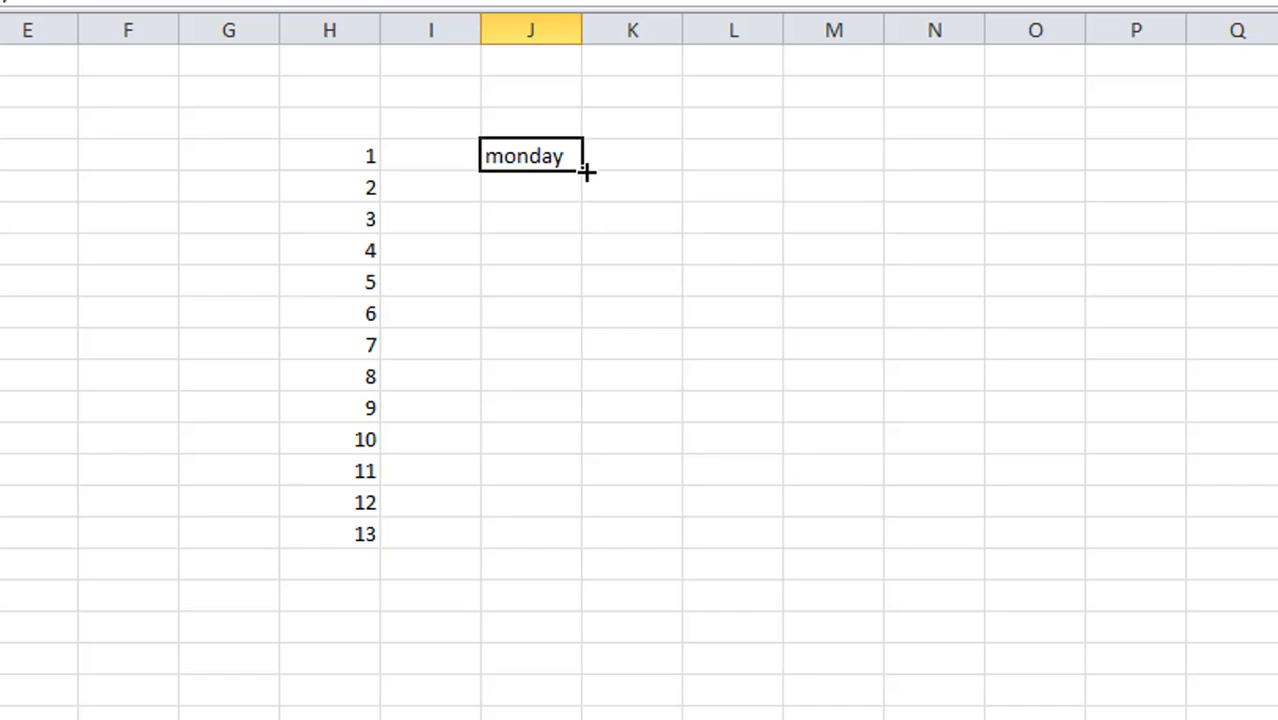
{"action": "left_click_drag", "start_coordinate": [587, 172], "coordinate": [601, 560]}
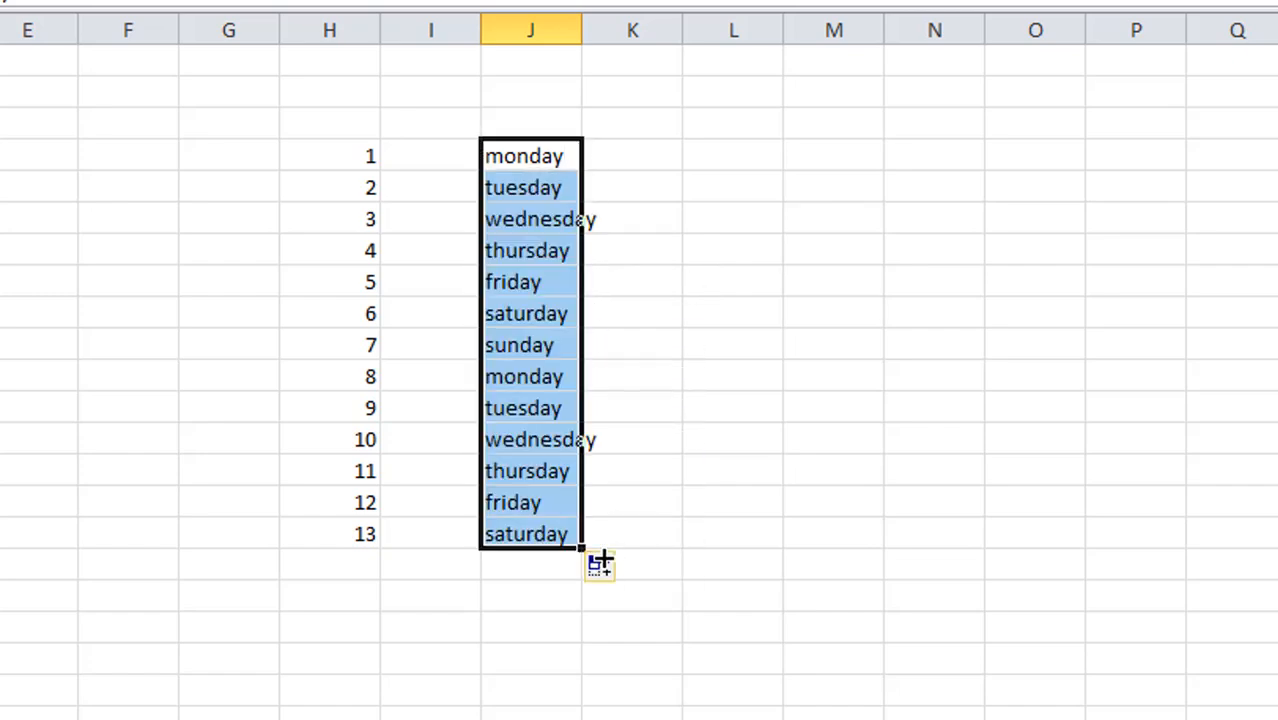
Enter jan in L4 and autofill the month abbreviations down to L16
{"action": "left_click", "coordinate": [721, 155]}
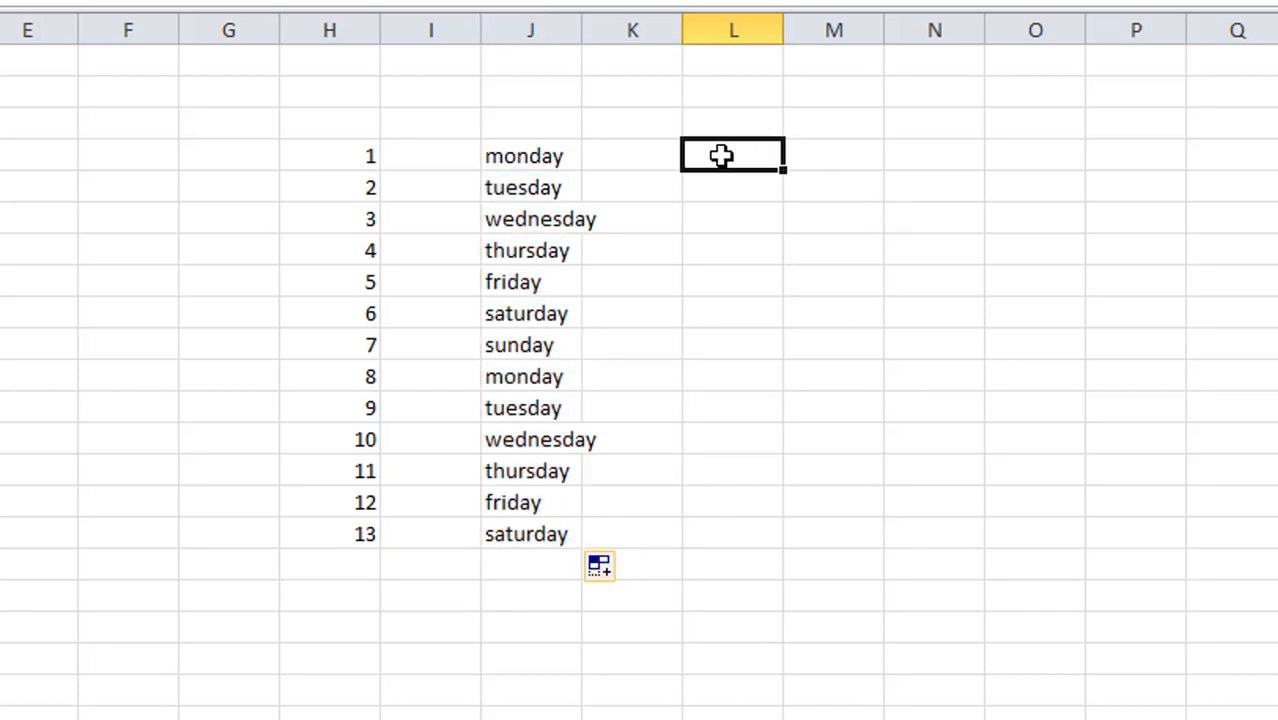
{"action": "type", "text": "jan"}
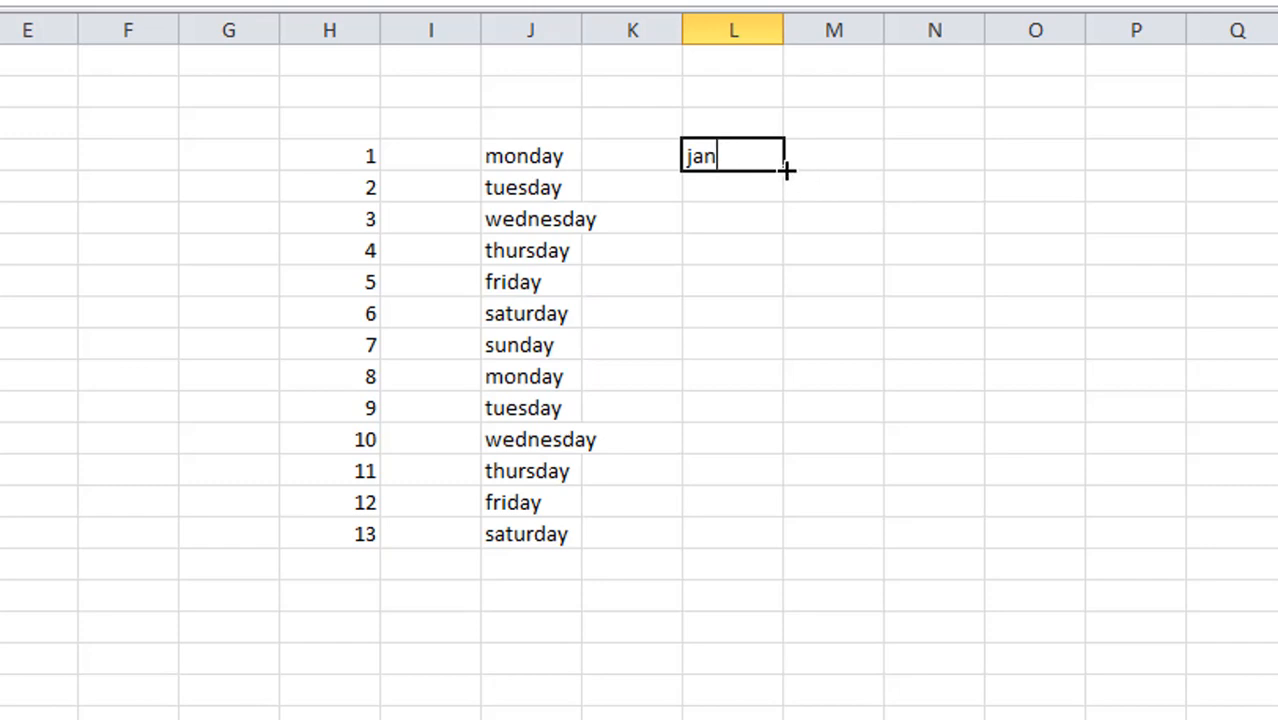
{"action": "left_click_drag", "start_coordinate": [785, 170], "coordinate": [825, 545]}
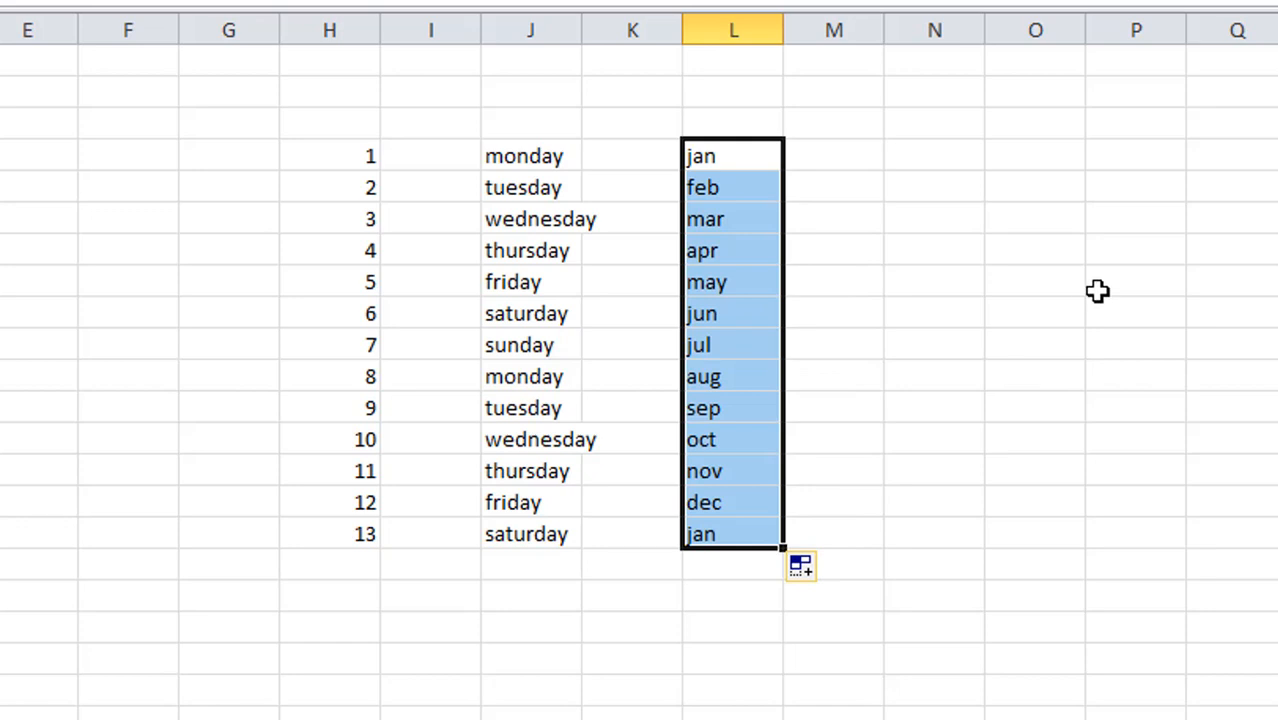
Enter the formula =today() in cell N4 to insert the current date
{"action": "left_click", "coordinate": [906, 154]}
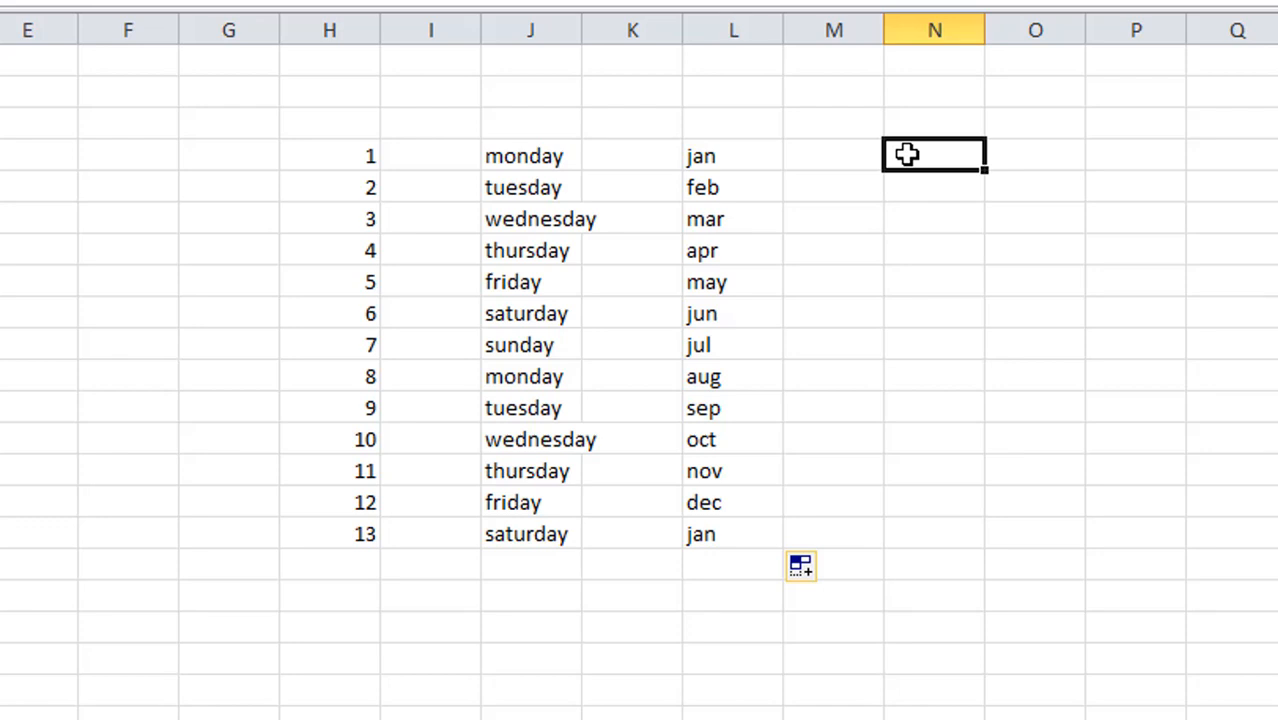
{"action": "type", "text": "="}
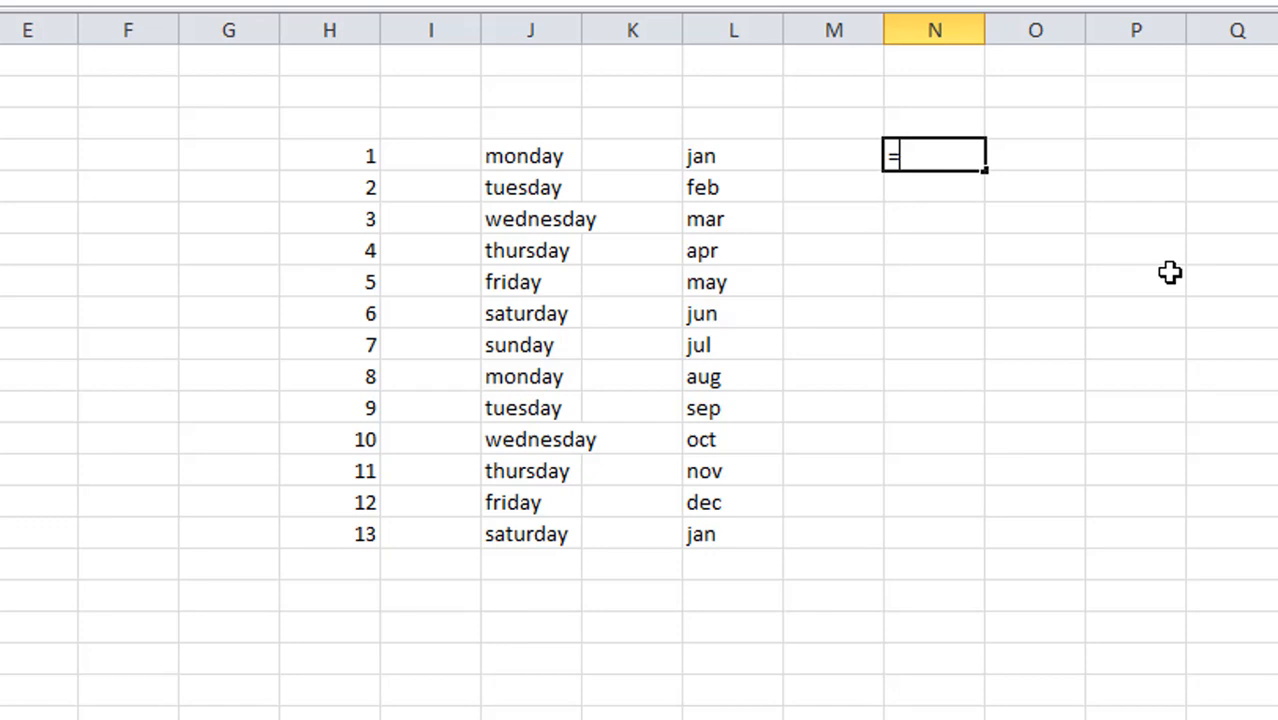
{"action": "type", "text": "today"}
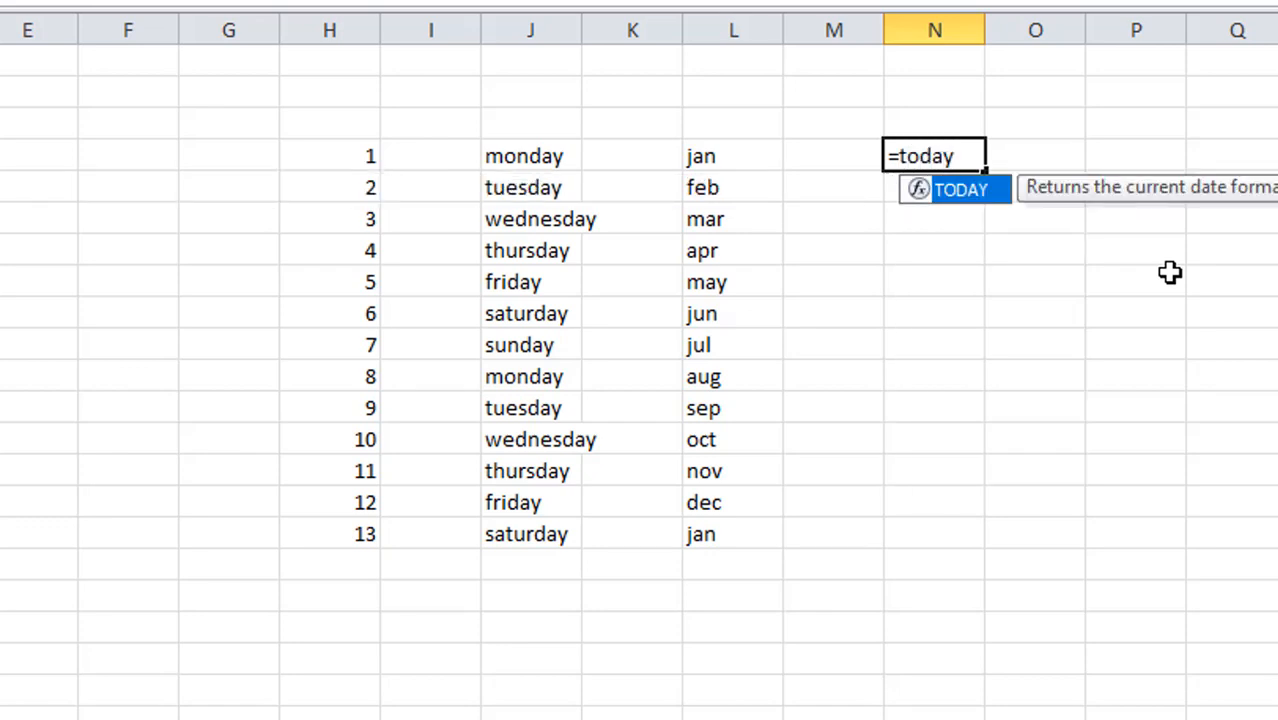
{"action": "type", "text": "()"}
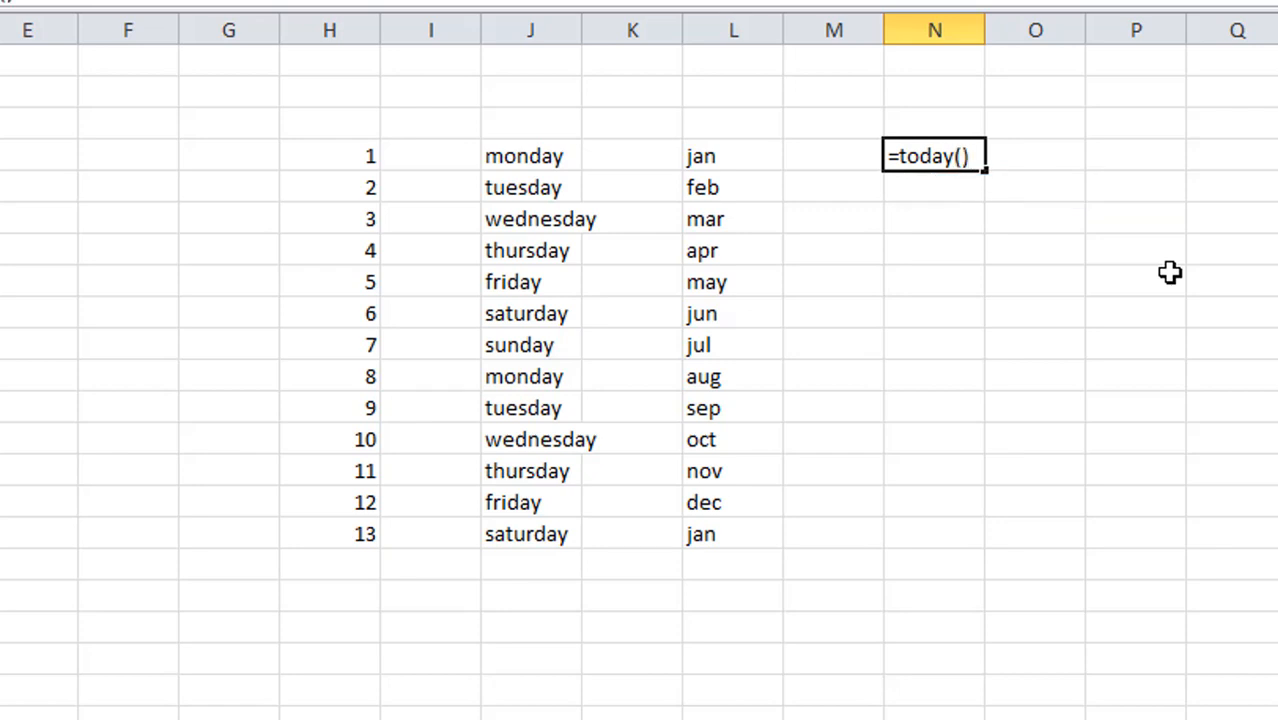
{"action": "key", "text": "Return"}
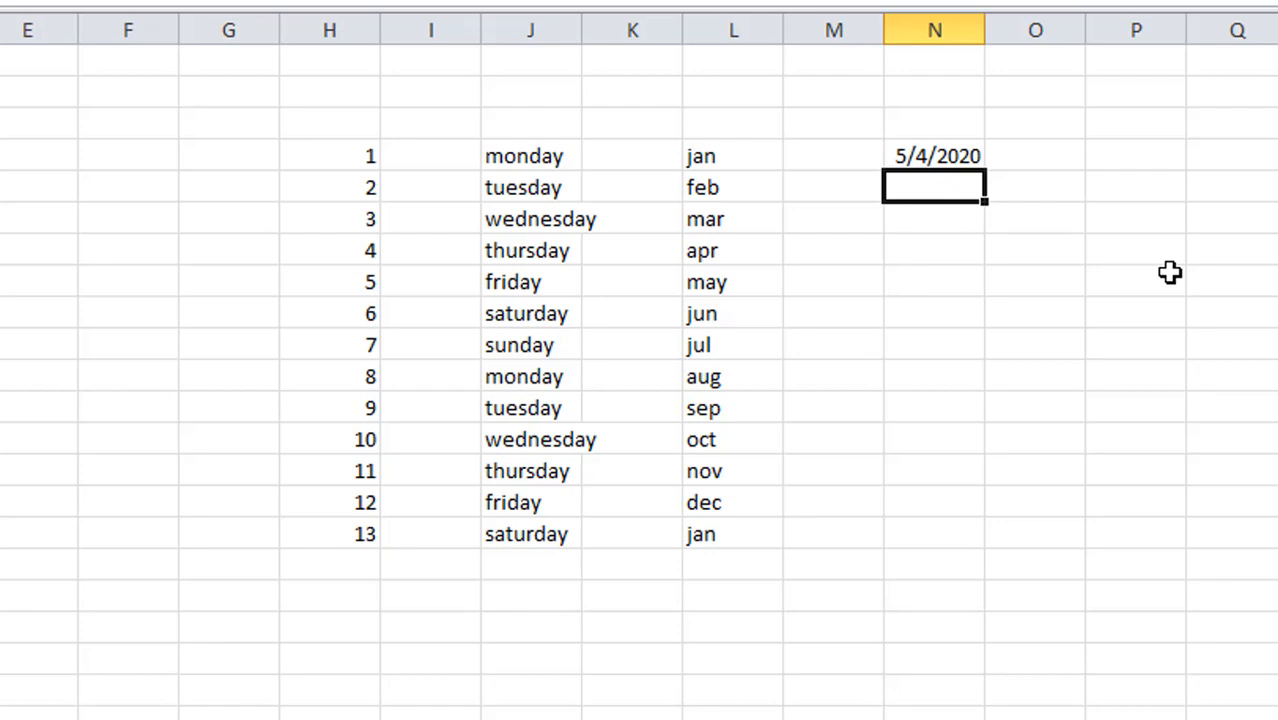
Enter the formula =now() in cell N5 to insert the current date and time
{"action": "type", "text": "="}
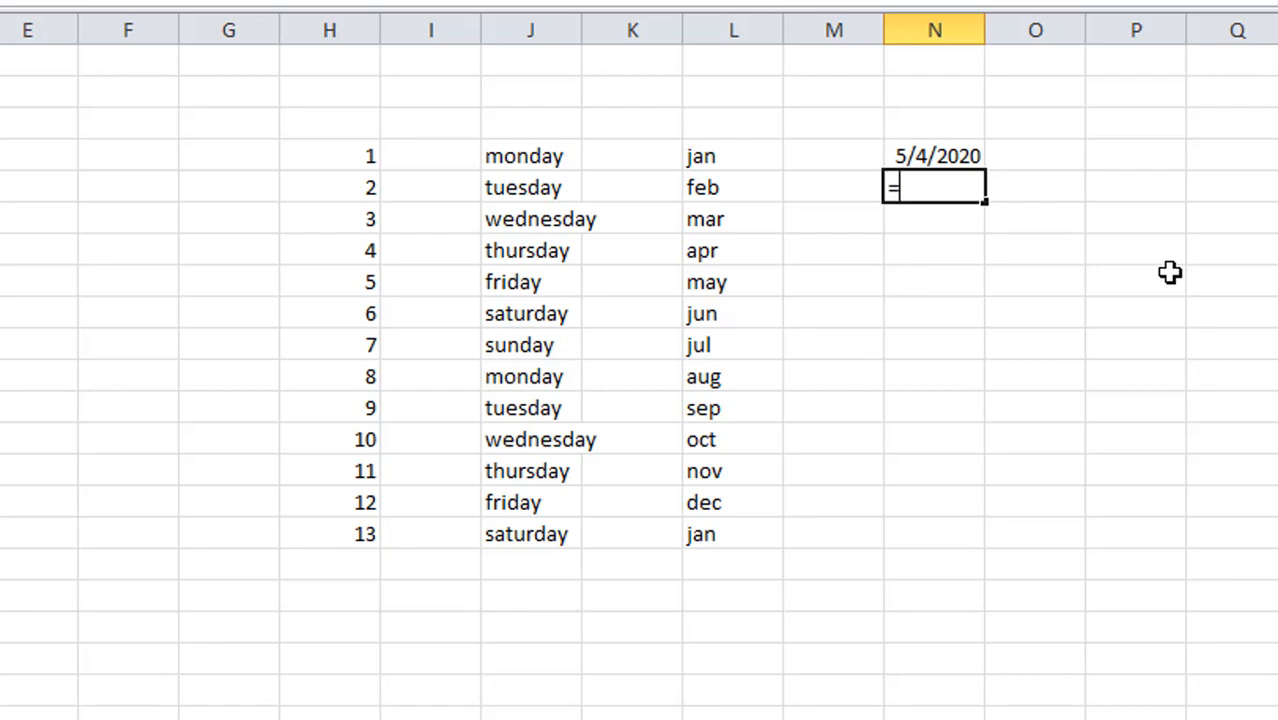
{"action": "type", "text": "no"}
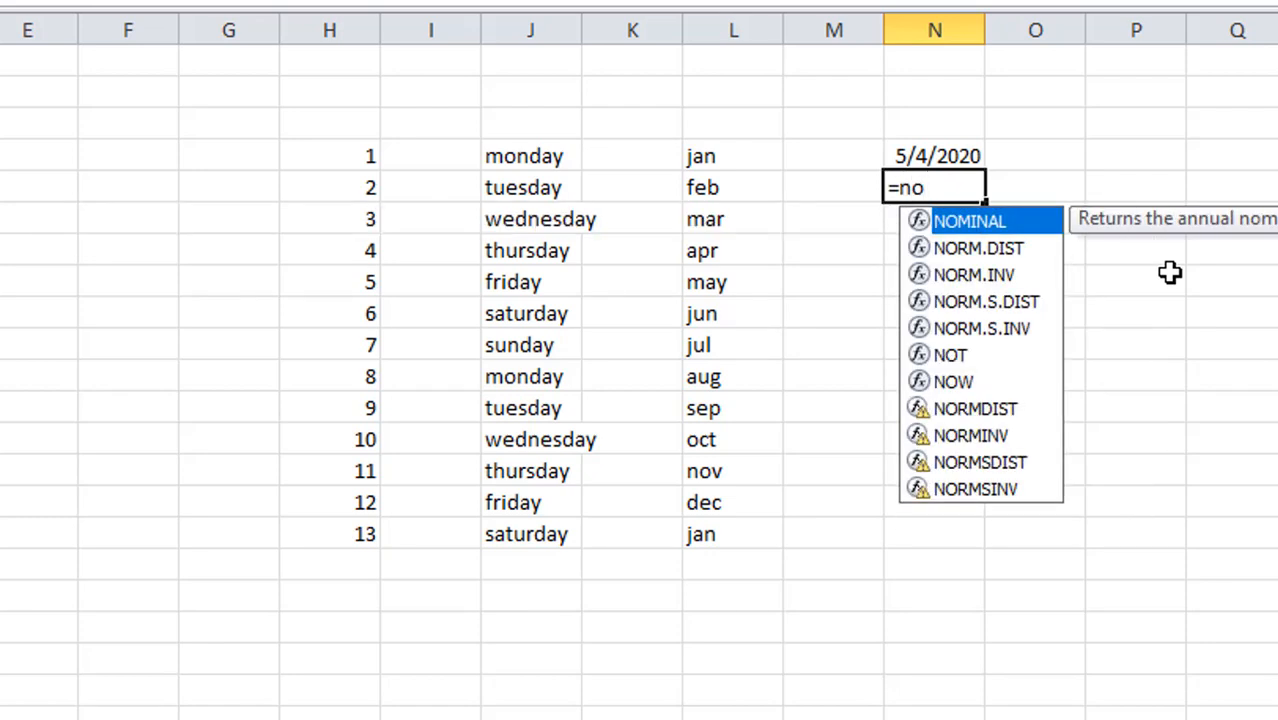
{"action": "type", "text": "w"}
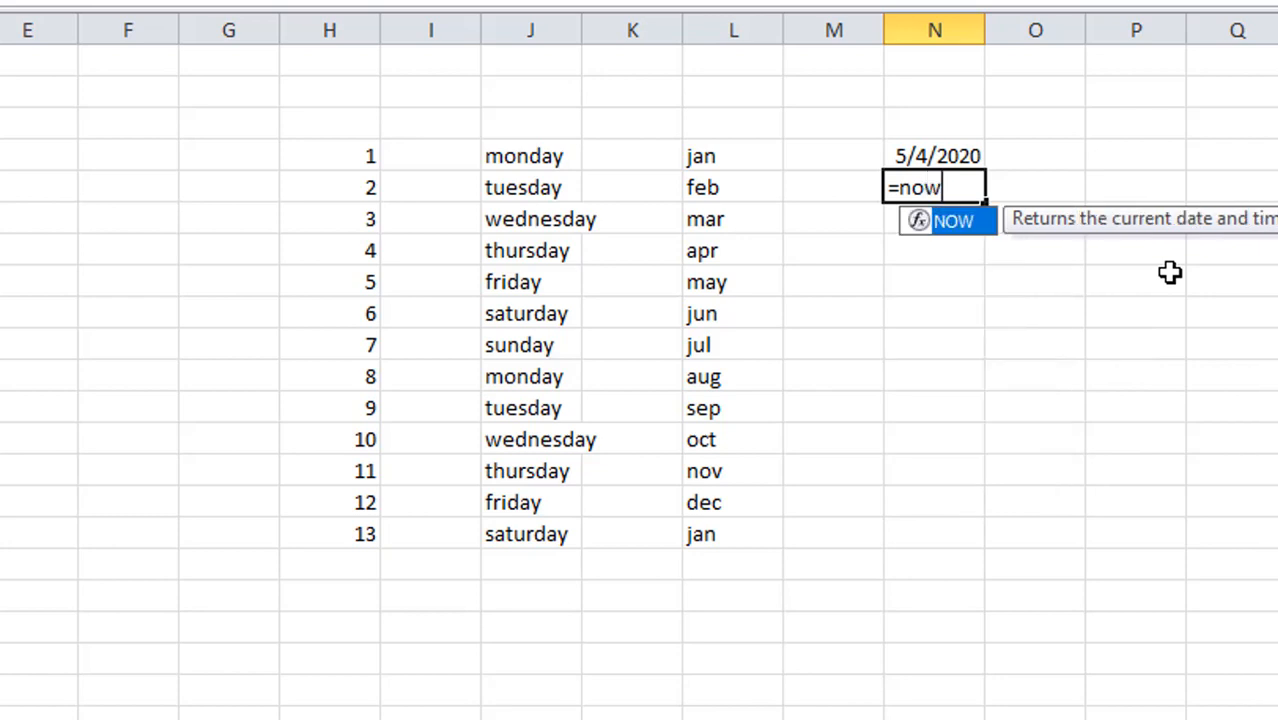
{"action": "type", "text": "()"}
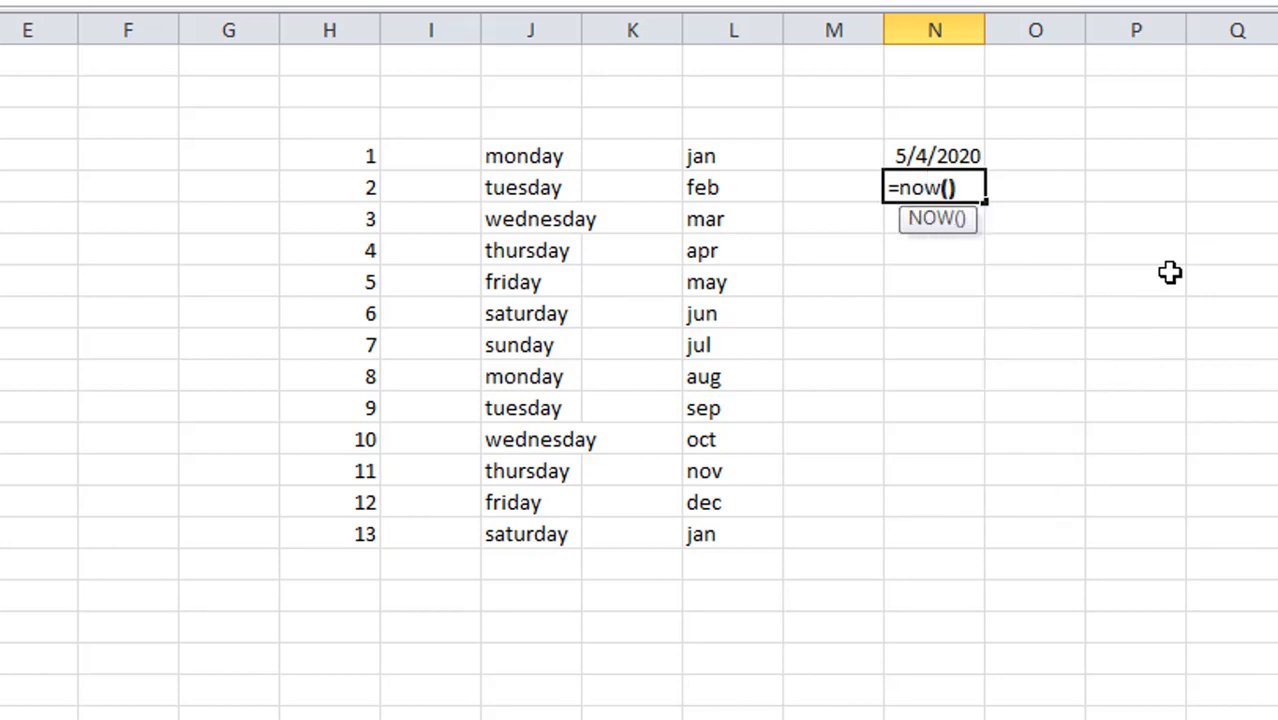
{"action": "key", "text": "Return"}
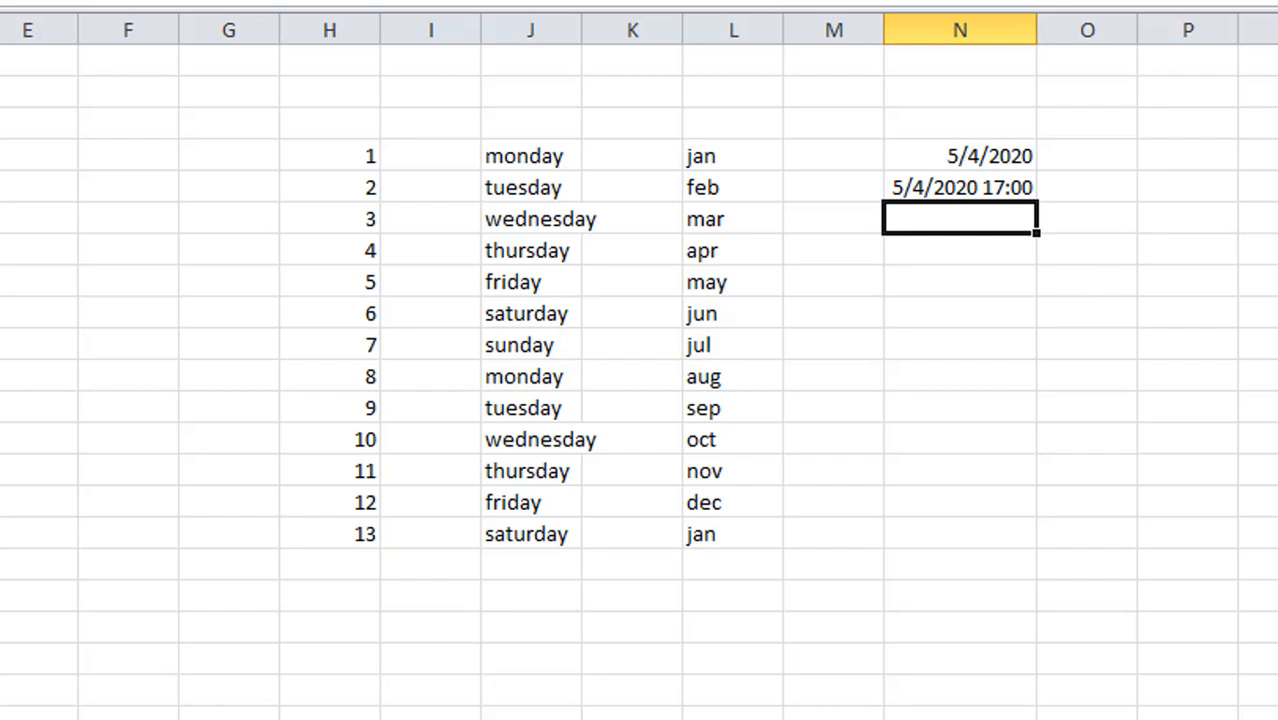
On the next, empty worksheet, enter the headers name, qty, rs and amount in cells A1 to D1
{"action": "key", "text": "ctrl+Page_Down"}
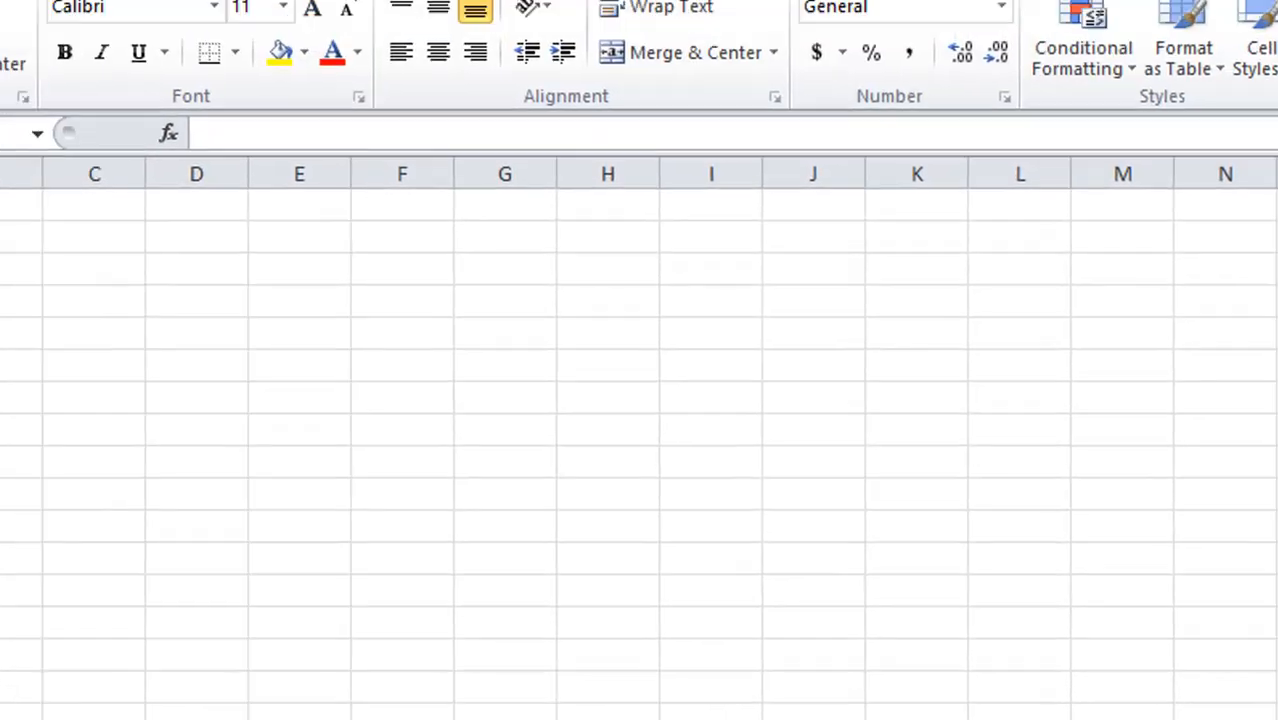
{"action": "left_click", "coordinate": [154, 348]}
{"action": "type", "text": "na,e"}
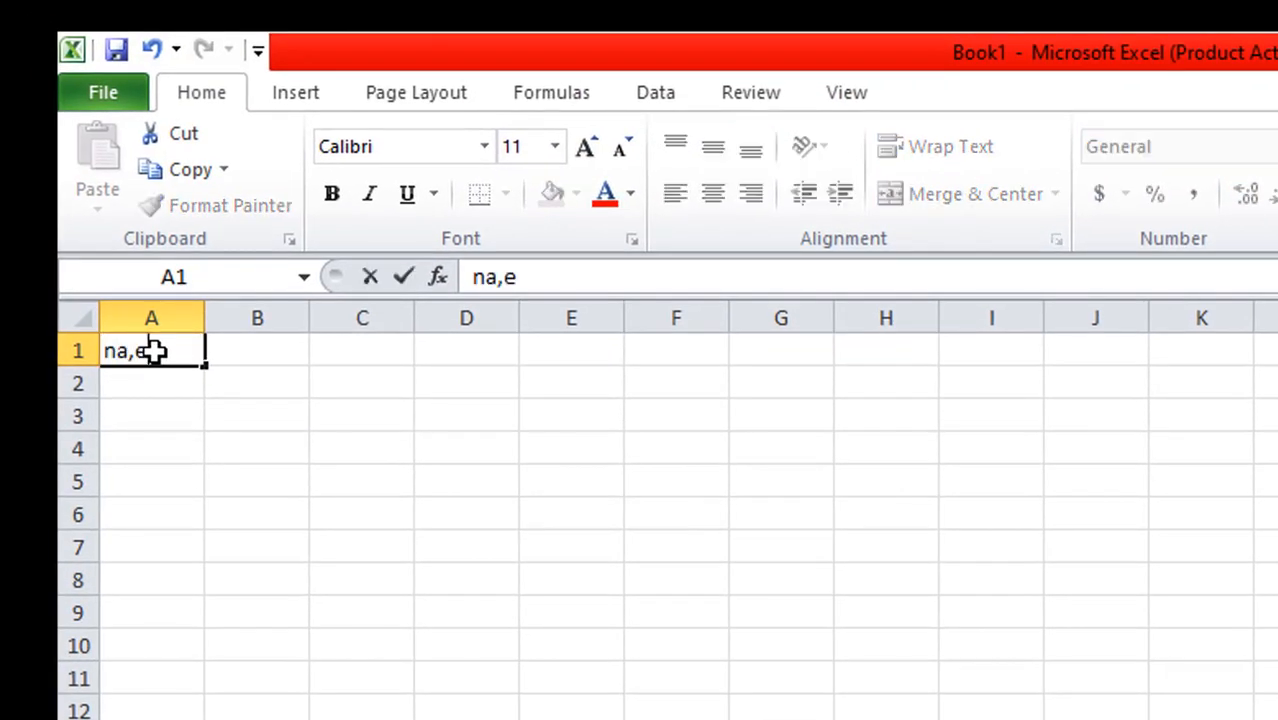
{"action": "key", "text": "BackSpace"}
{"action": "key", "text": "BackSpace"}
{"action": "key", "text": "BackSpace"}
{"action": "type", "text": "ame"}
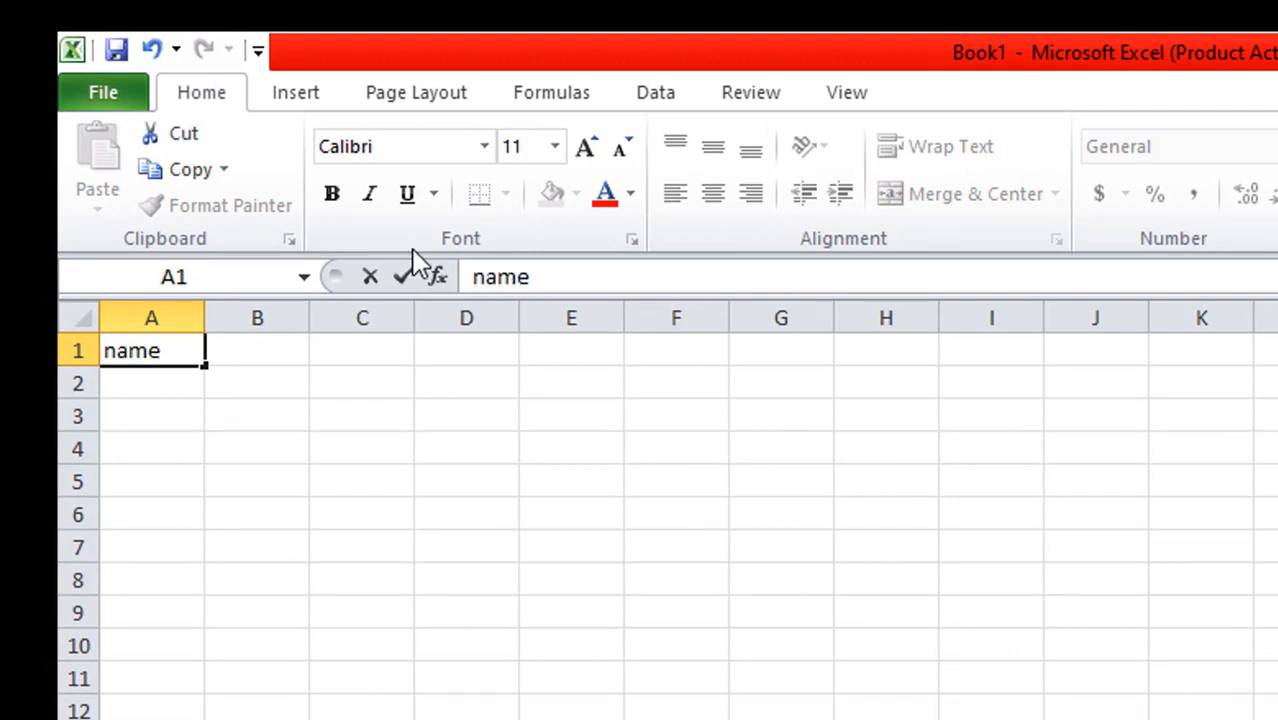
{"action": "left_click", "coordinate": [265, 357]}
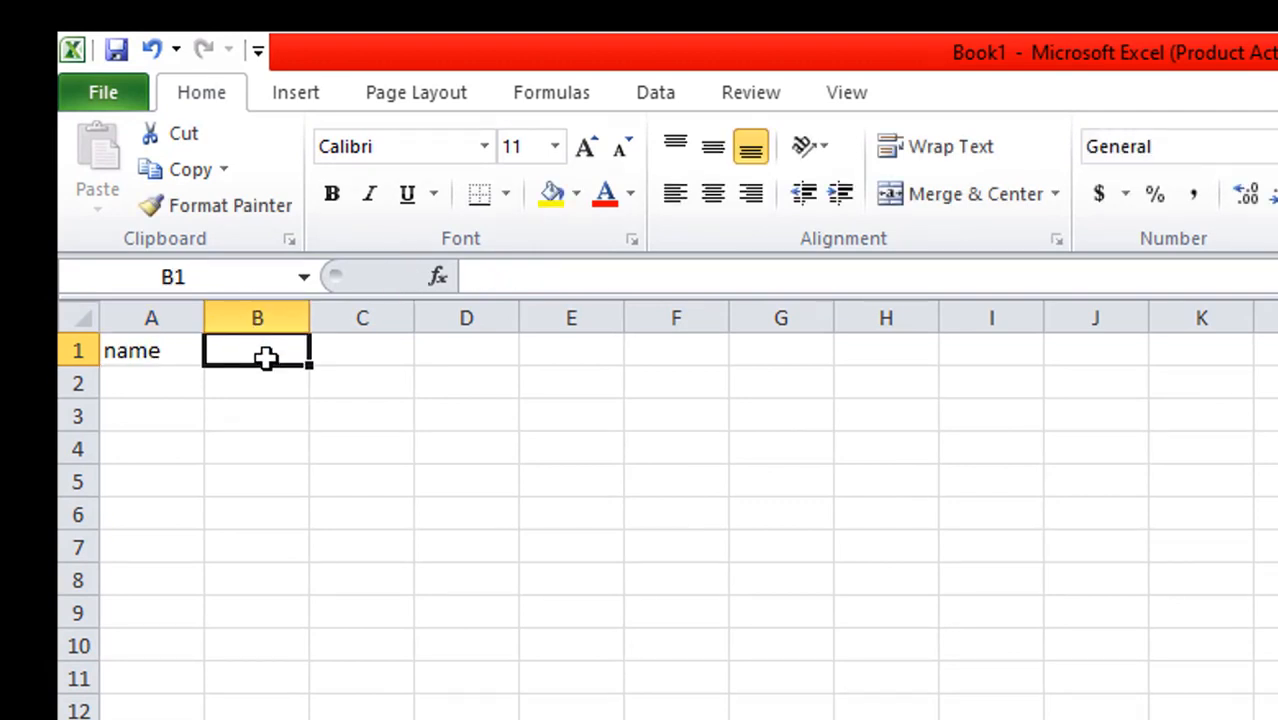
{"action": "type", "text": "qty"}
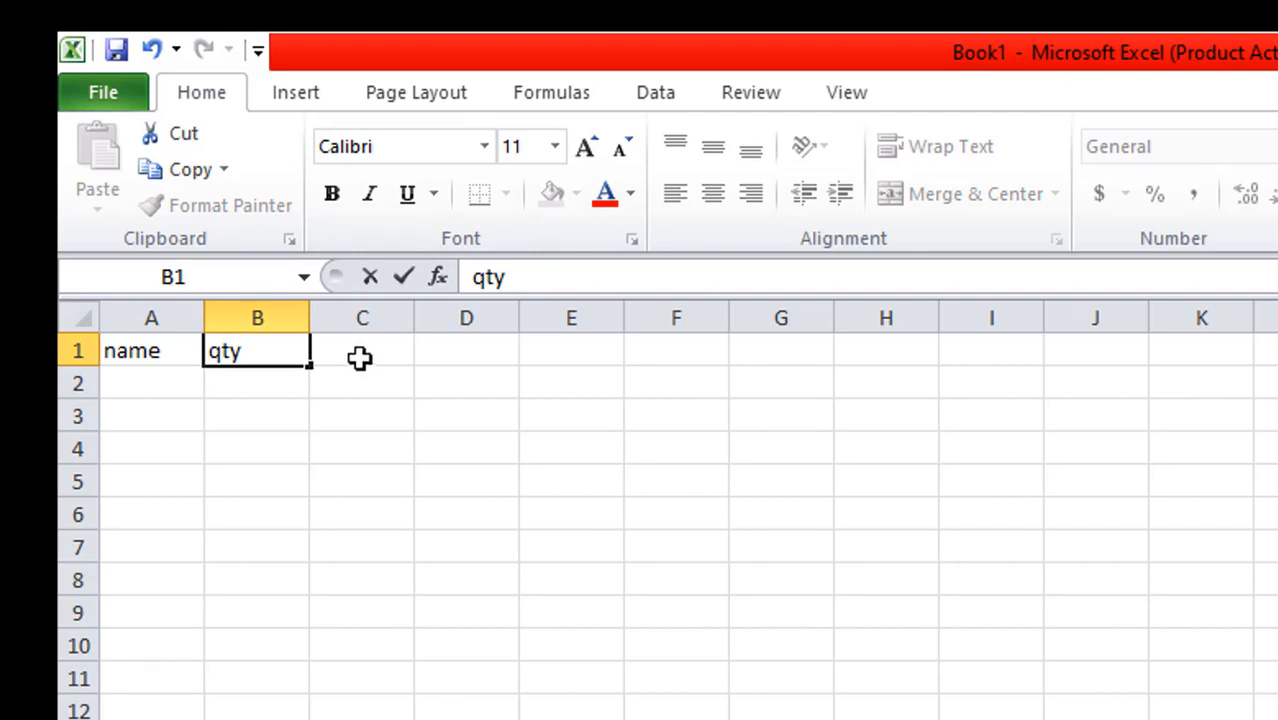
{"action": "left_click", "coordinate": [373, 352]}
{"action": "type", "text": "rs"}
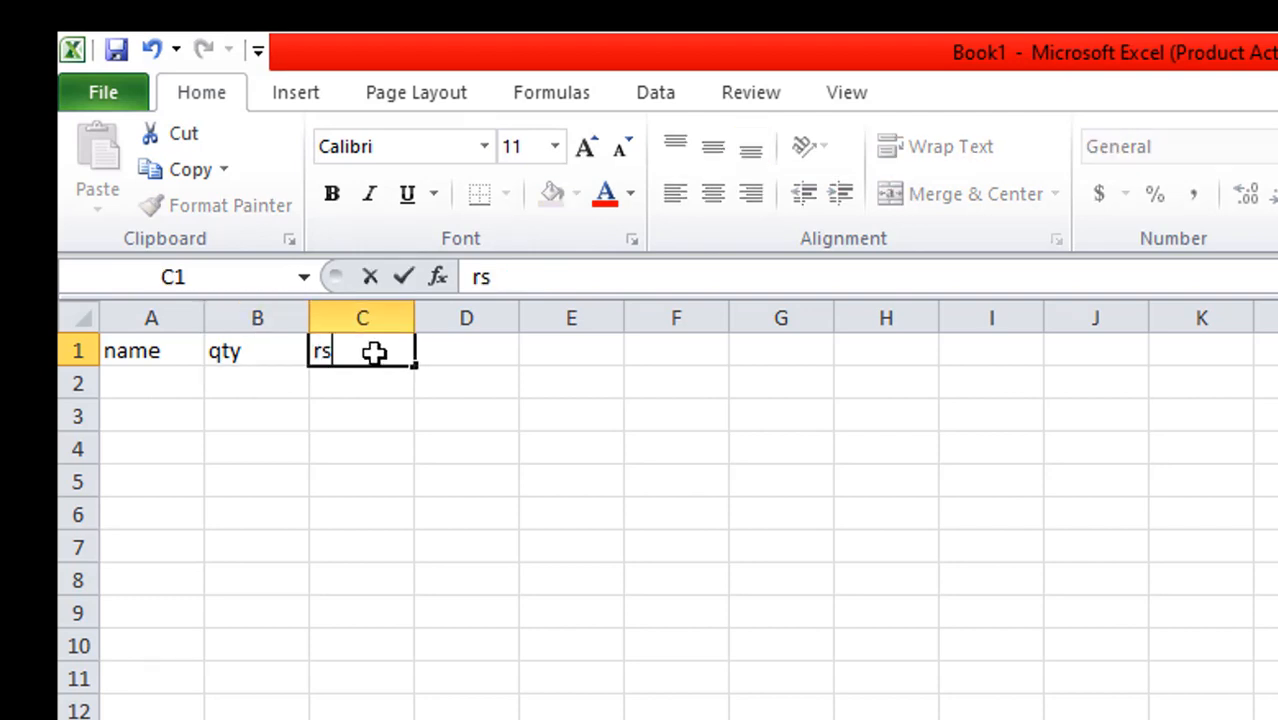
{"action": "left_click", "coordinate": [474, 347]}
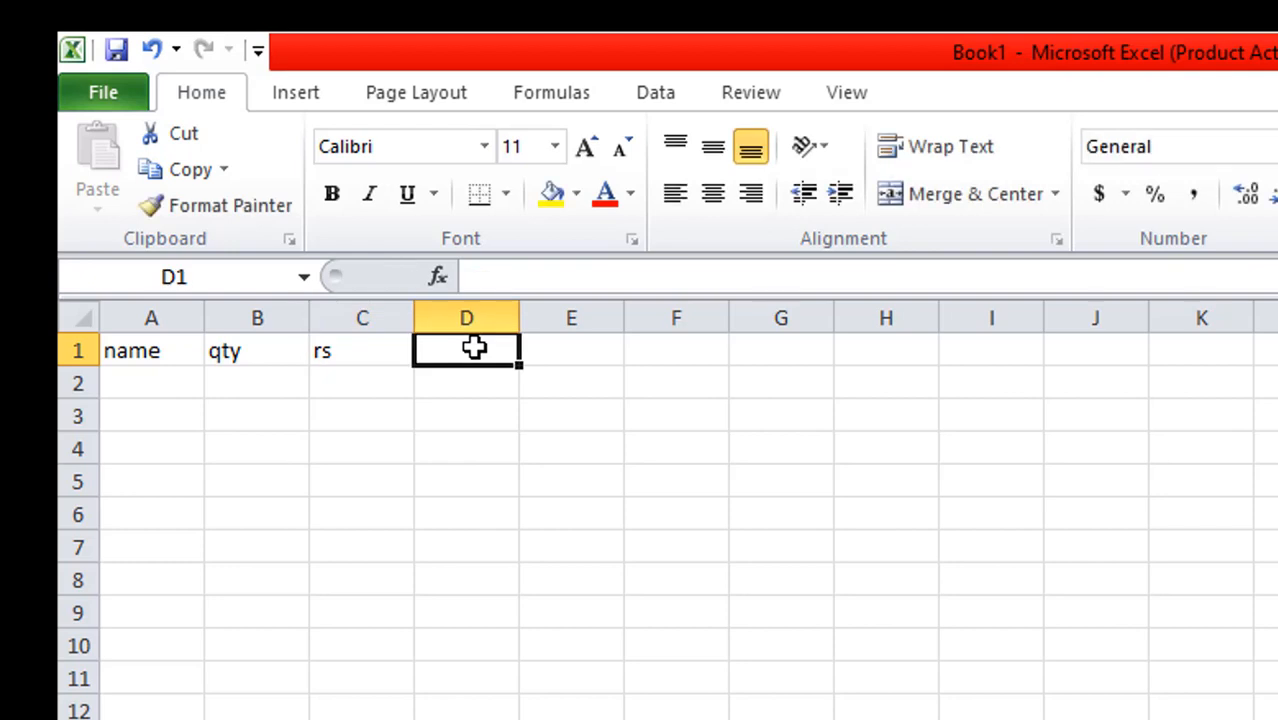
{"action": "type", "text": "amount"}
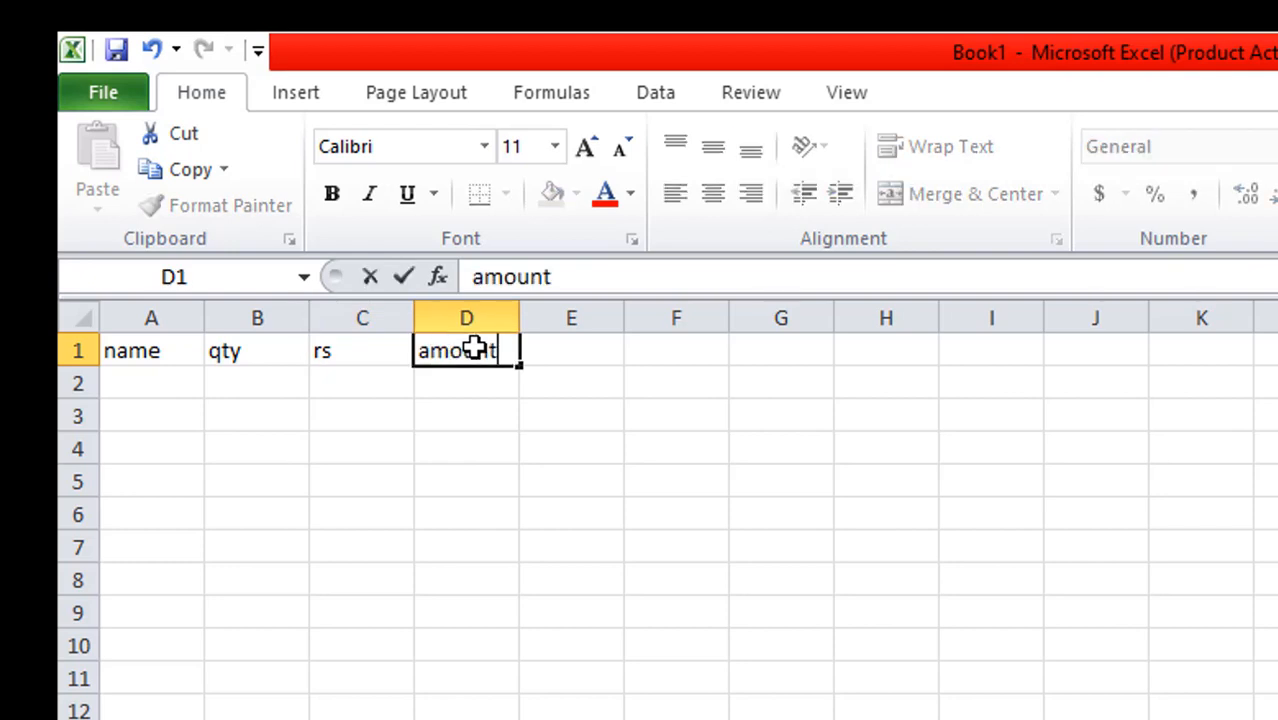
Fill the name column with the items pen, box, lux, dove and nirma in cells A2 to A6
{"action": "left_click", "coordinate": [161, 383]}
{"action": "type", "text": "pen"}
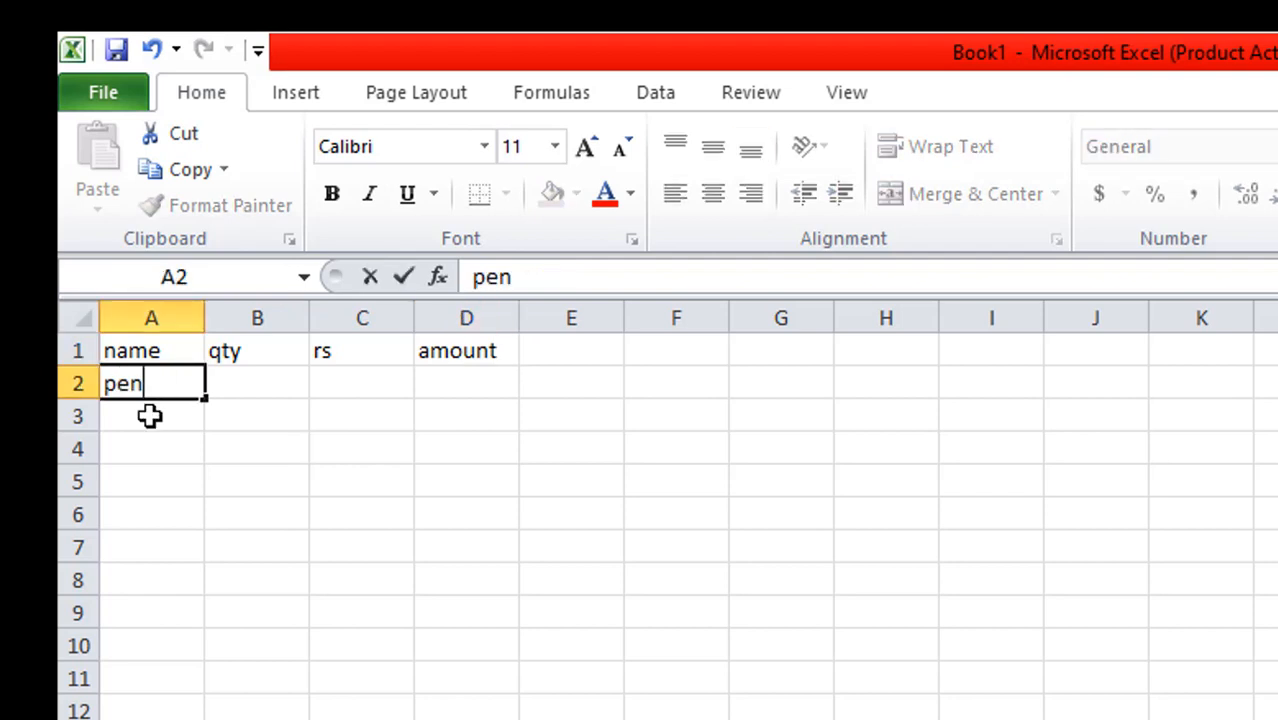
{"action": "left_click", "coordinate": [147, 427]}
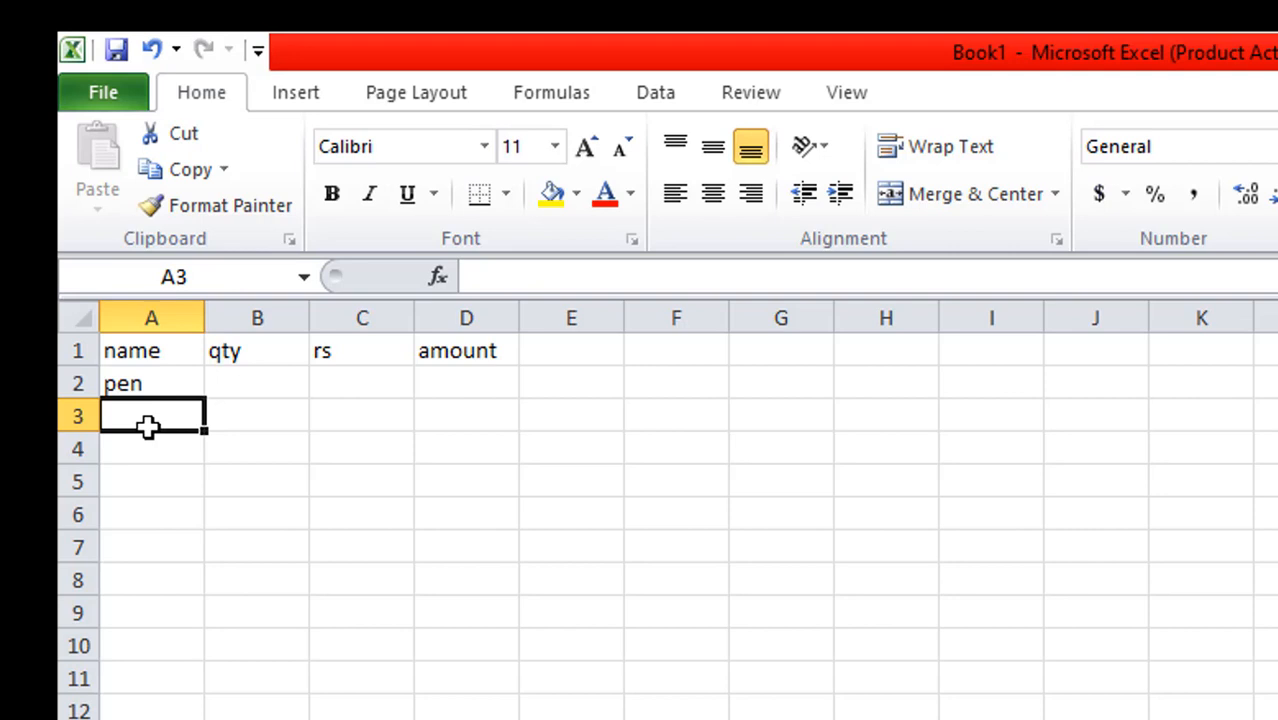
{"action": "type", "text": "box"}
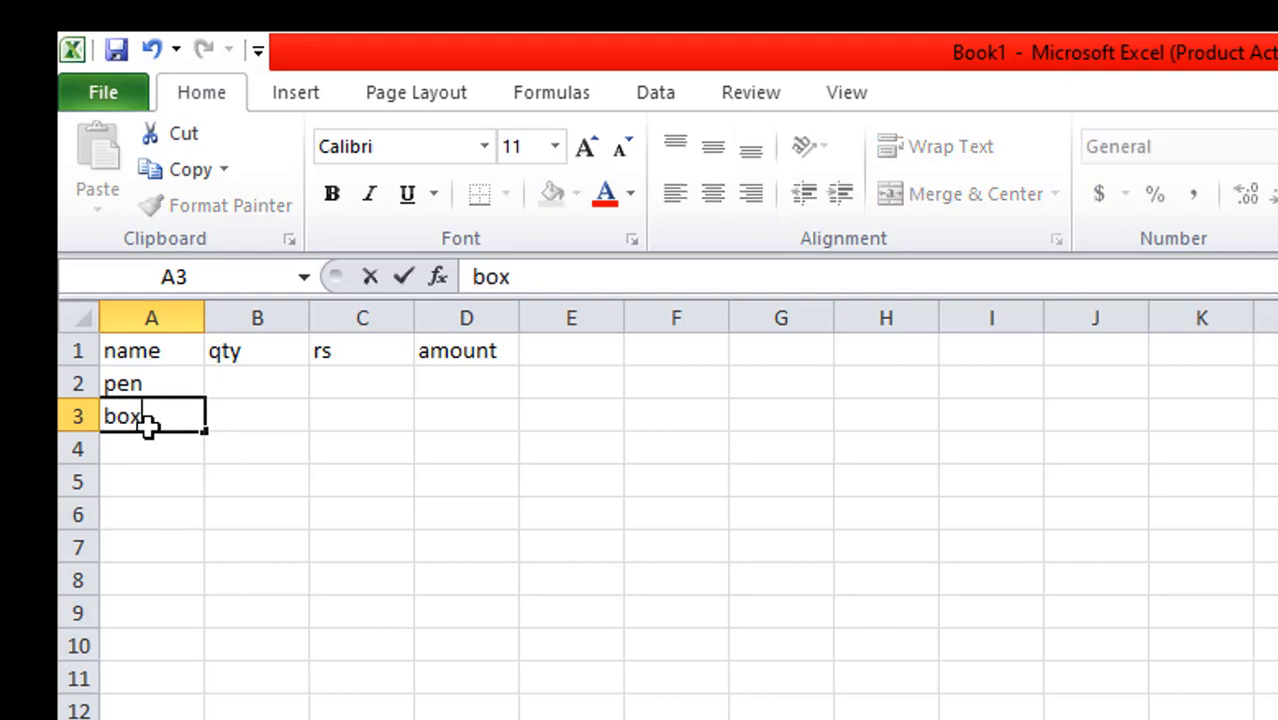
{"action": "left_click", "coordinate": [128, 449]}
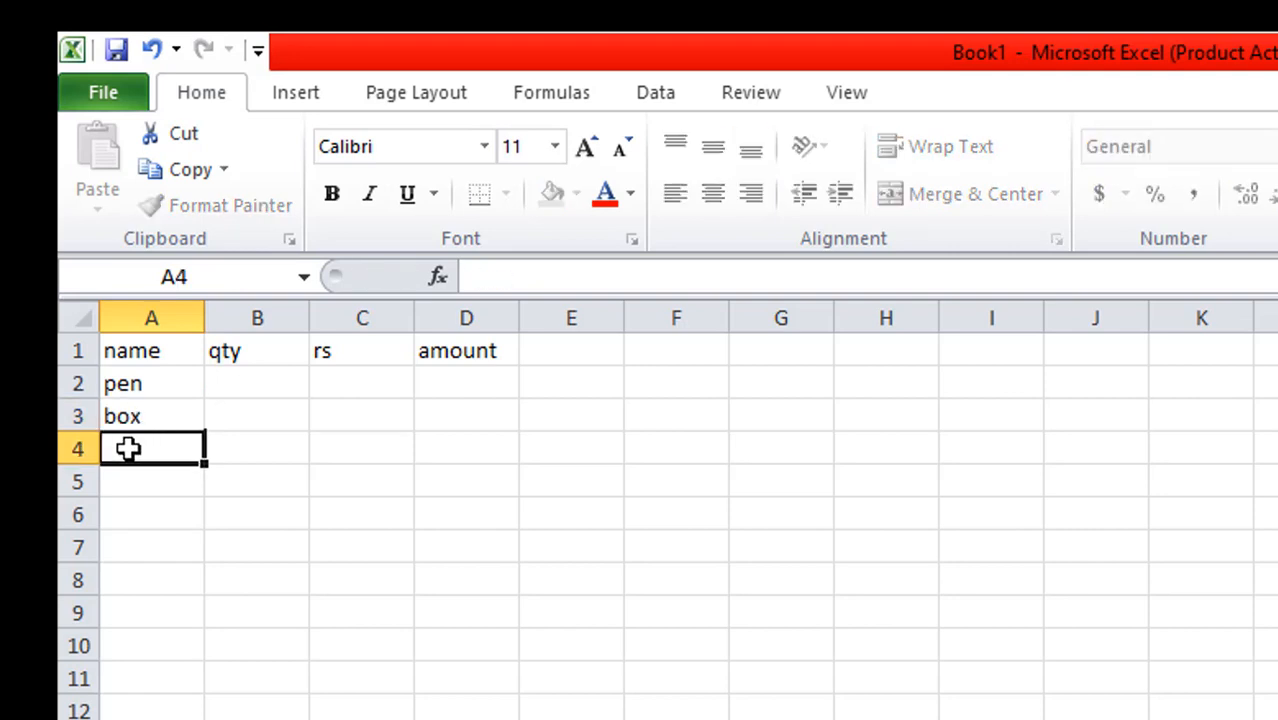
{"action": "type", "text": "lux"}
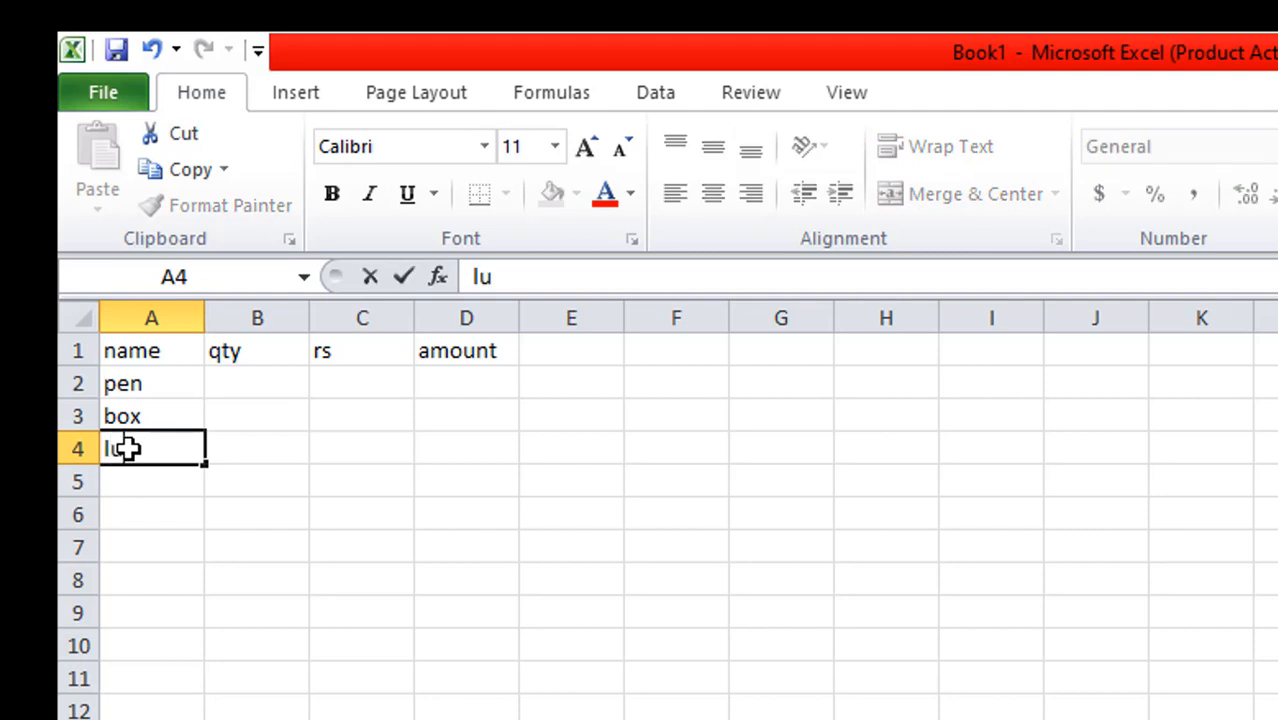
{"action": "left_click", "coordinate": [139, 484]}
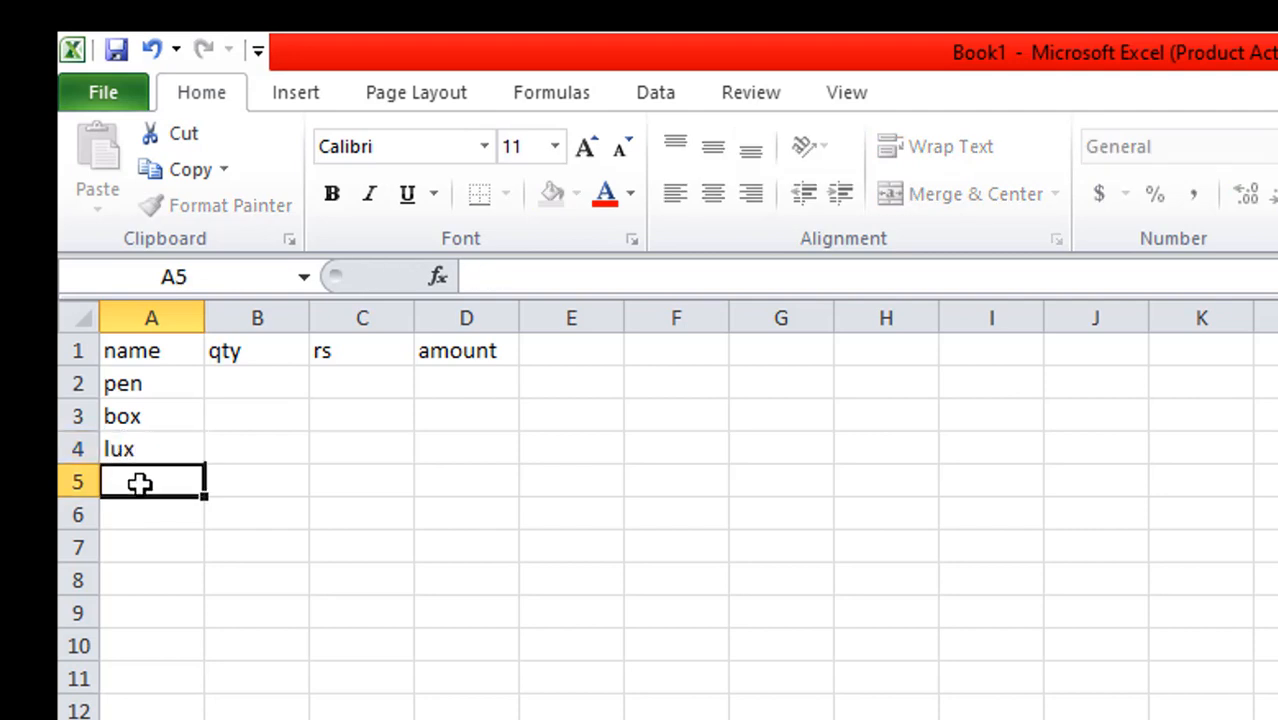
{"action": "type", "text": "dove"}
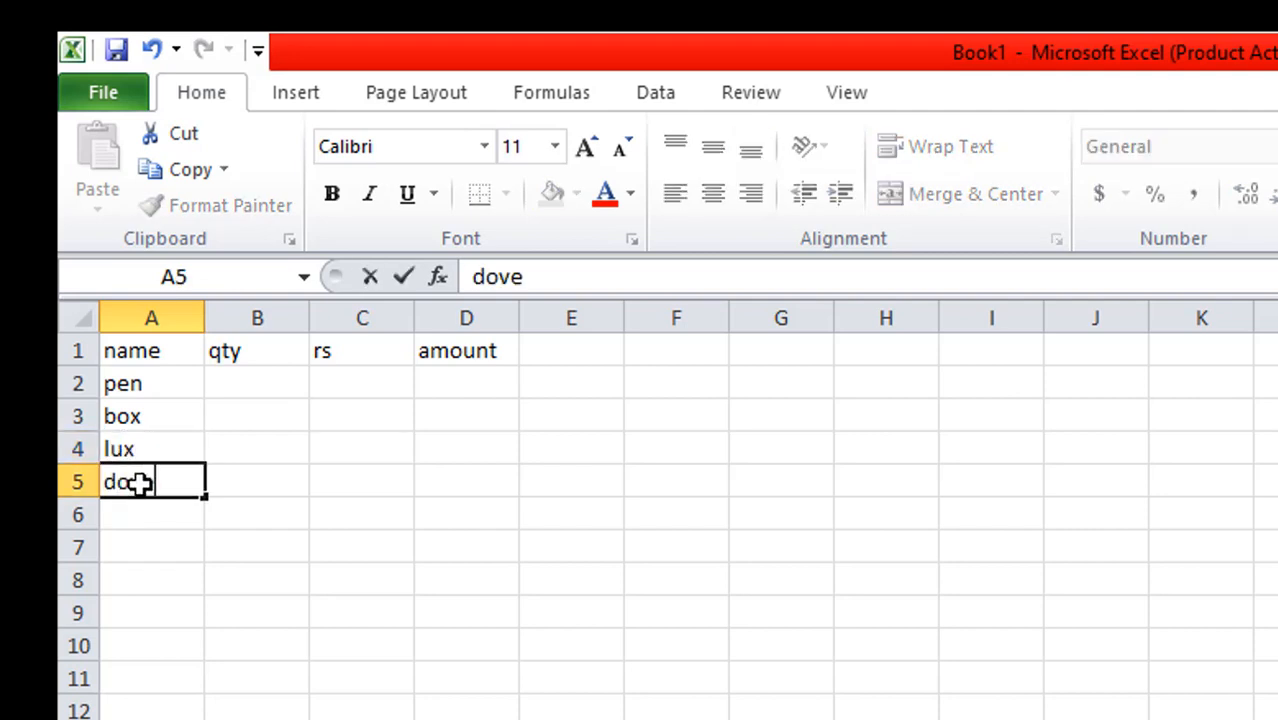
{"action": "left_click", "coordinate": [132, 518]}
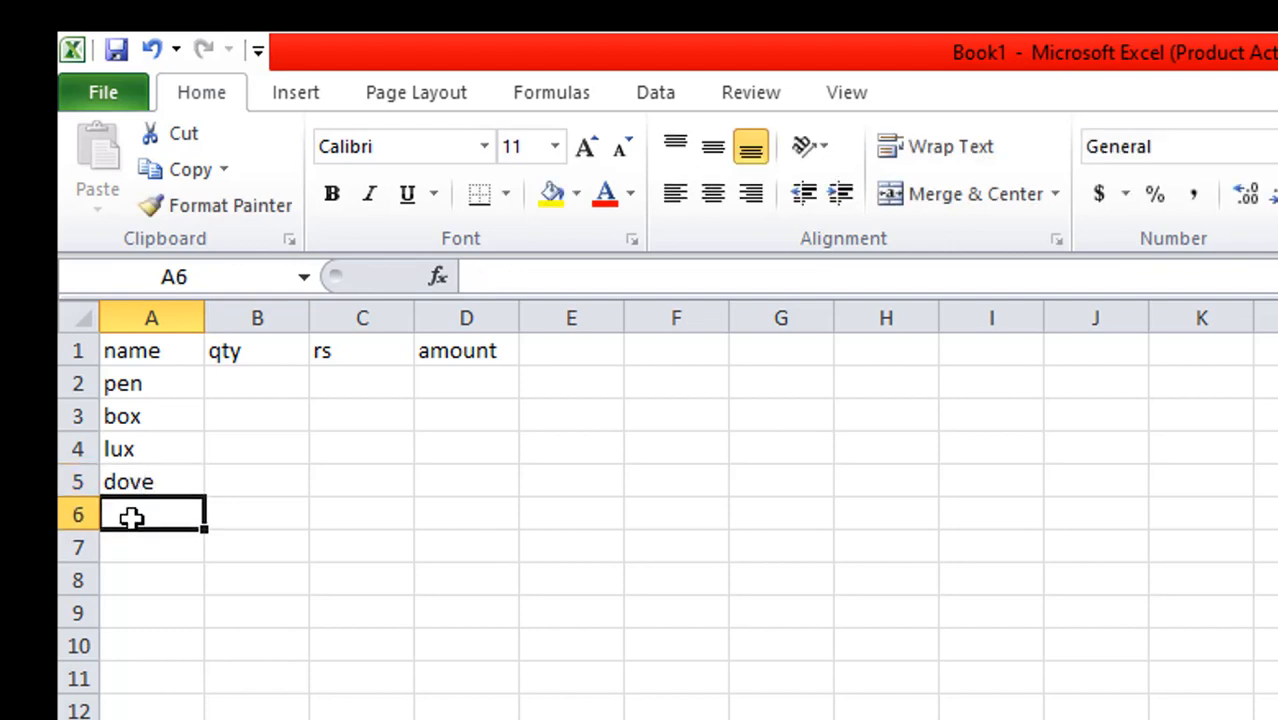
{"action": "type", "text": "nirma"}
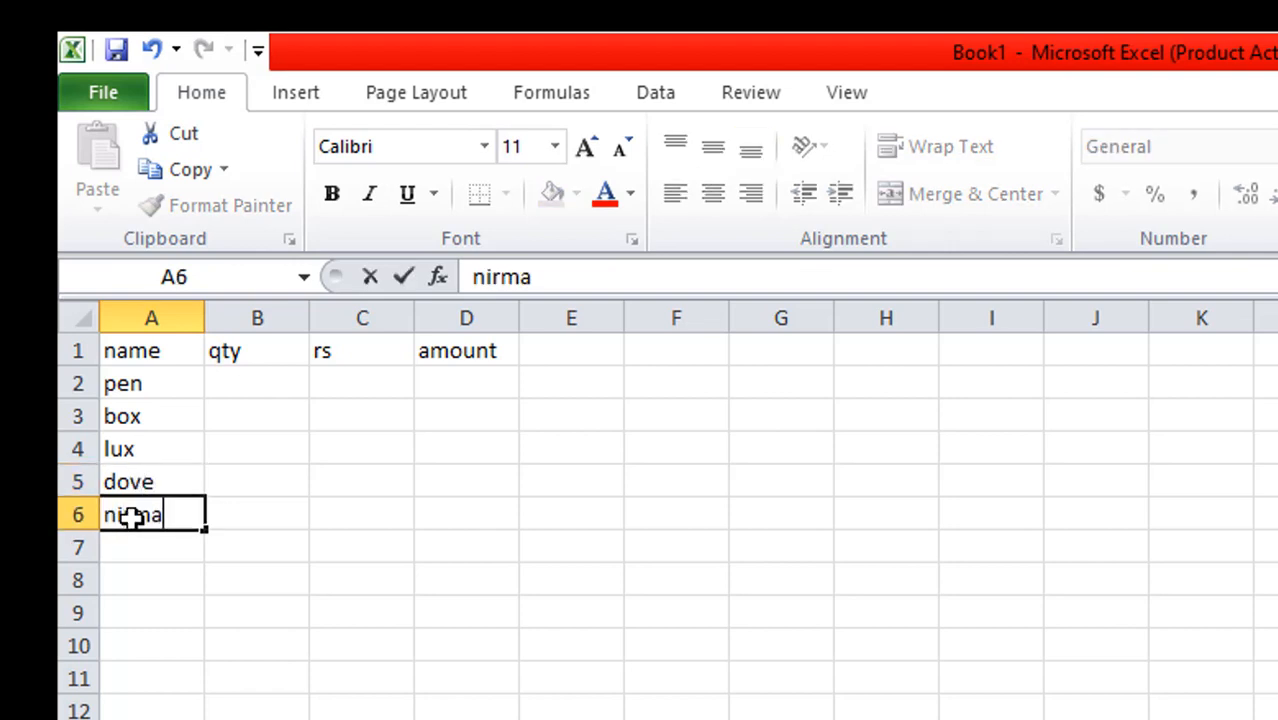
Enter the quantities 790, 5789, 6000, 6790 and 7890 in cells B2 to B6
{"action": "left_click", "coordinate": [260, 385]}
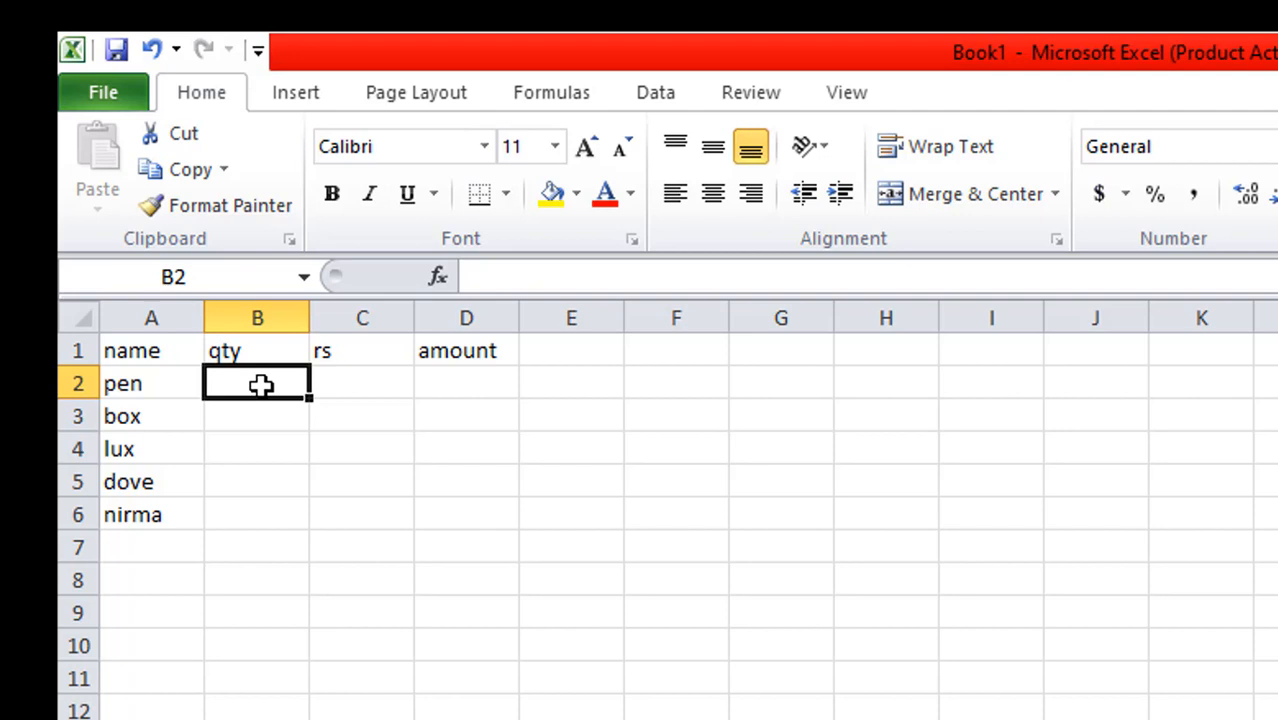
{"action": "type", "text": "790"}
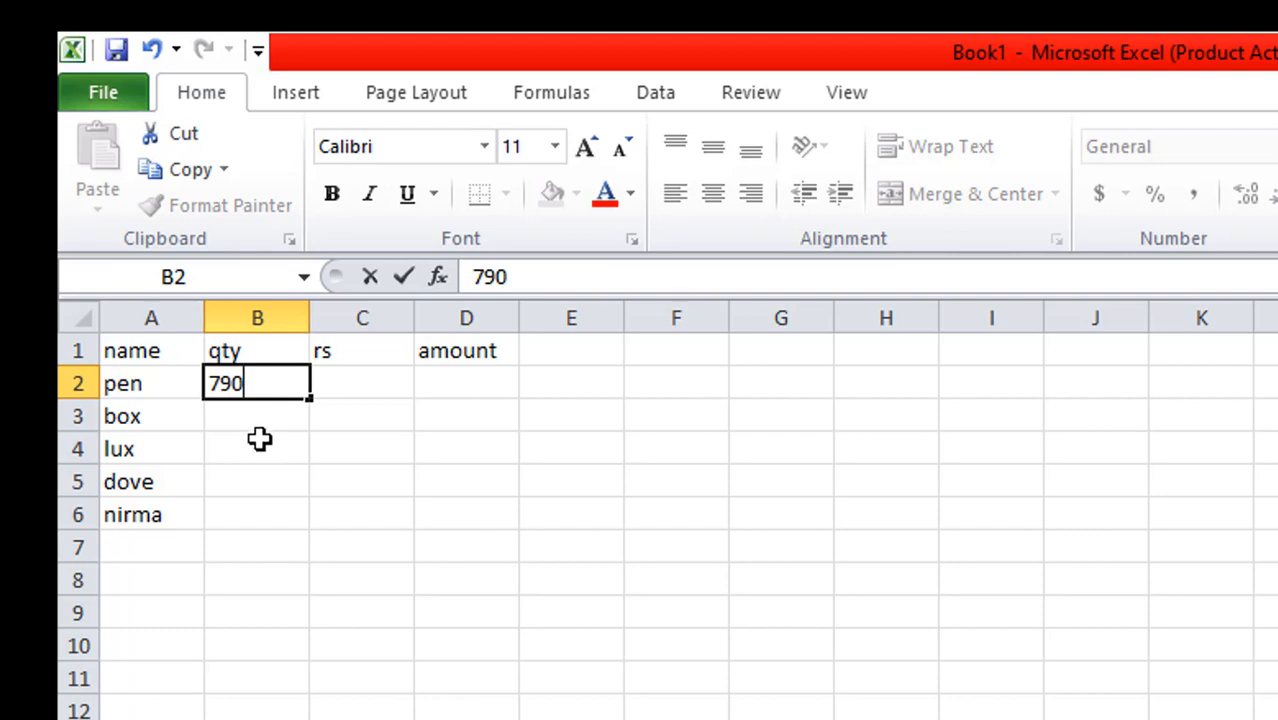
{"action": "left_click", "coordinate": [262, 428]}
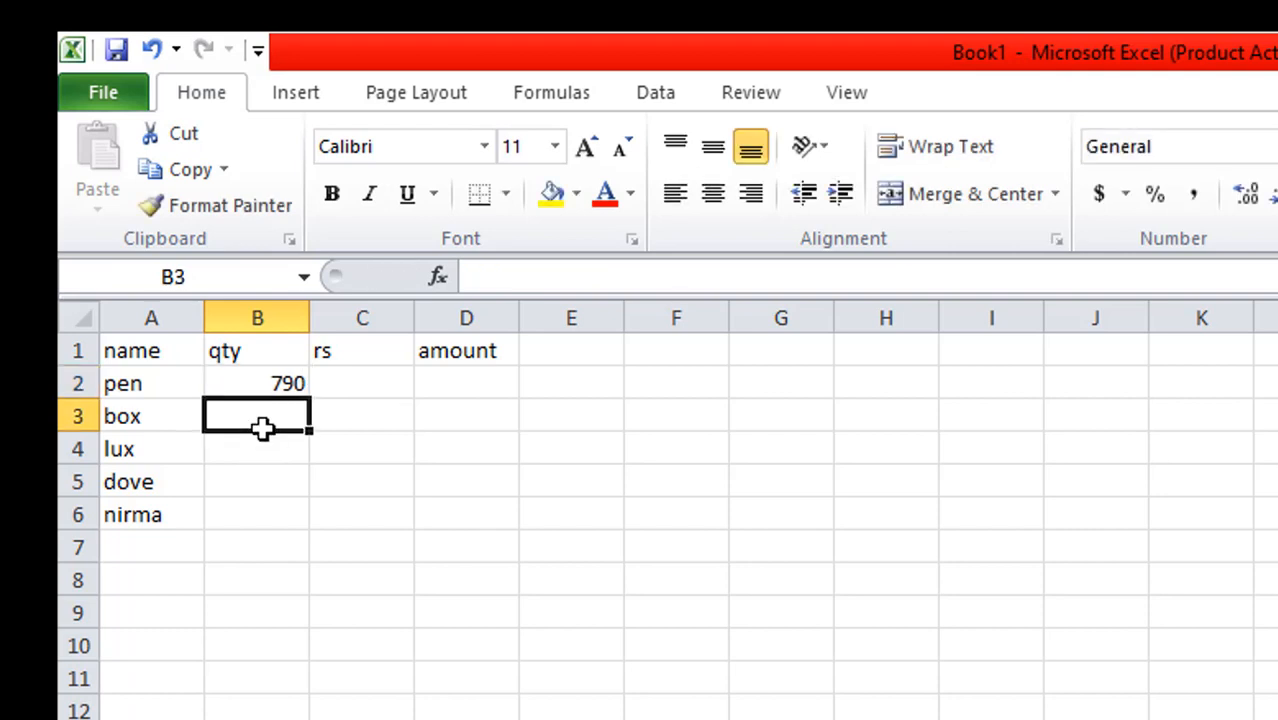
{"action": "type", "text": "5789"}
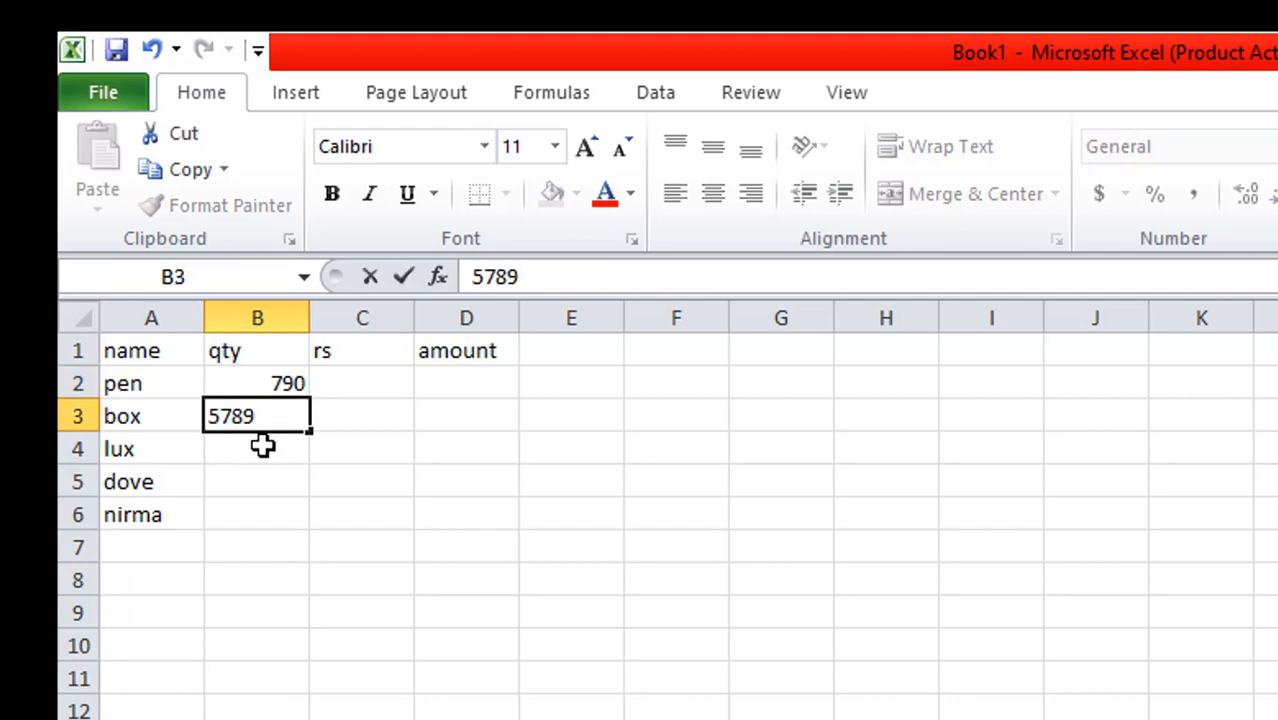
{"action": "left_click", "coordinate": [262, 447]}
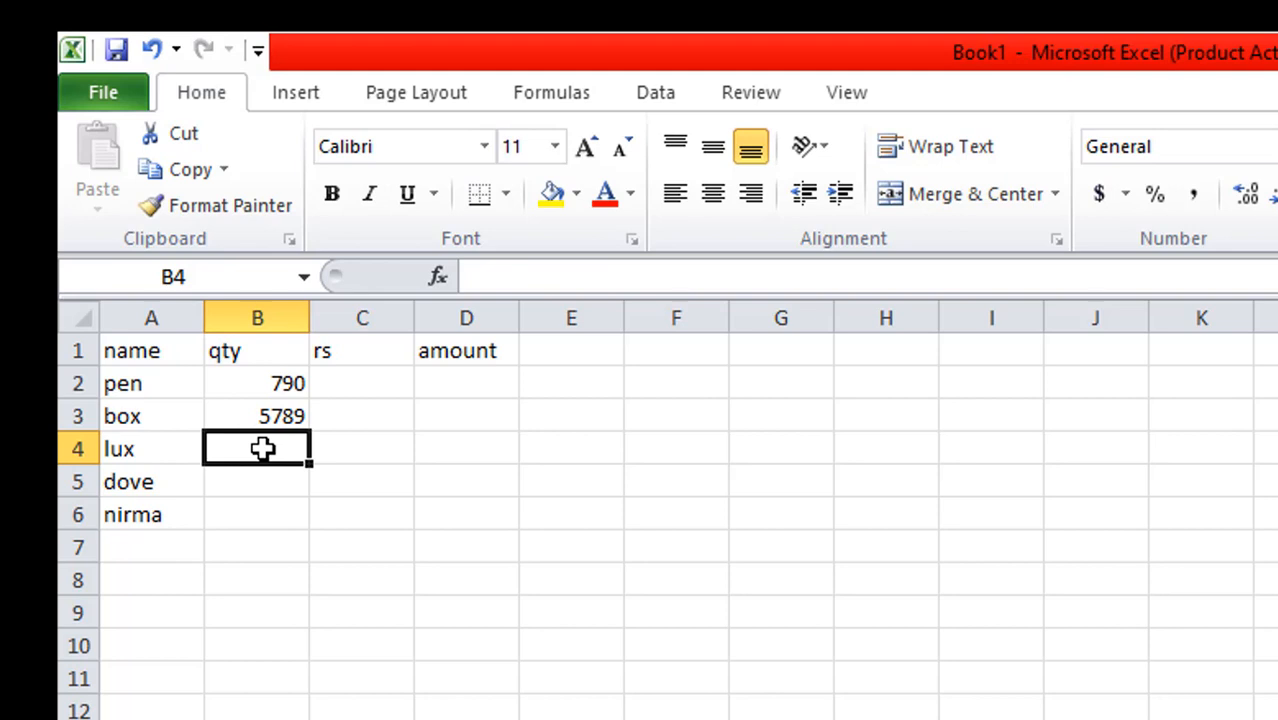
{"action": "type", "text": "6000"}
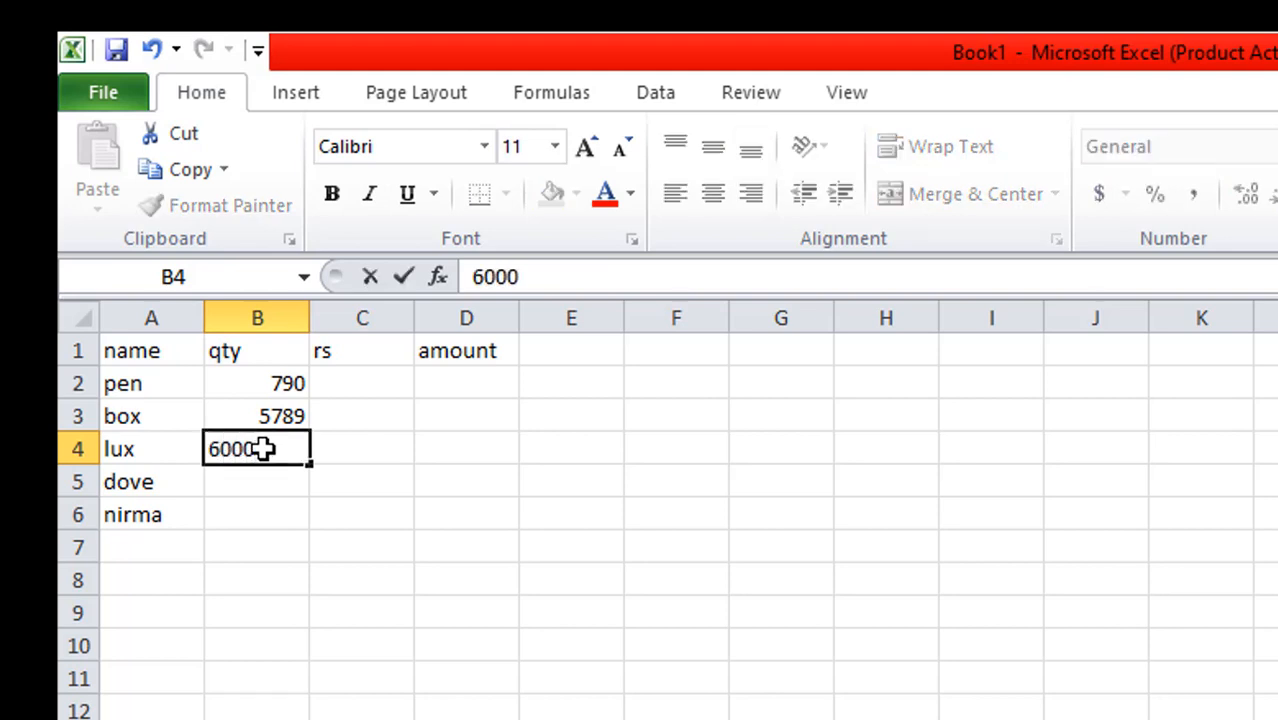
{"action": "left_click", "coordinate": [251, 480]}
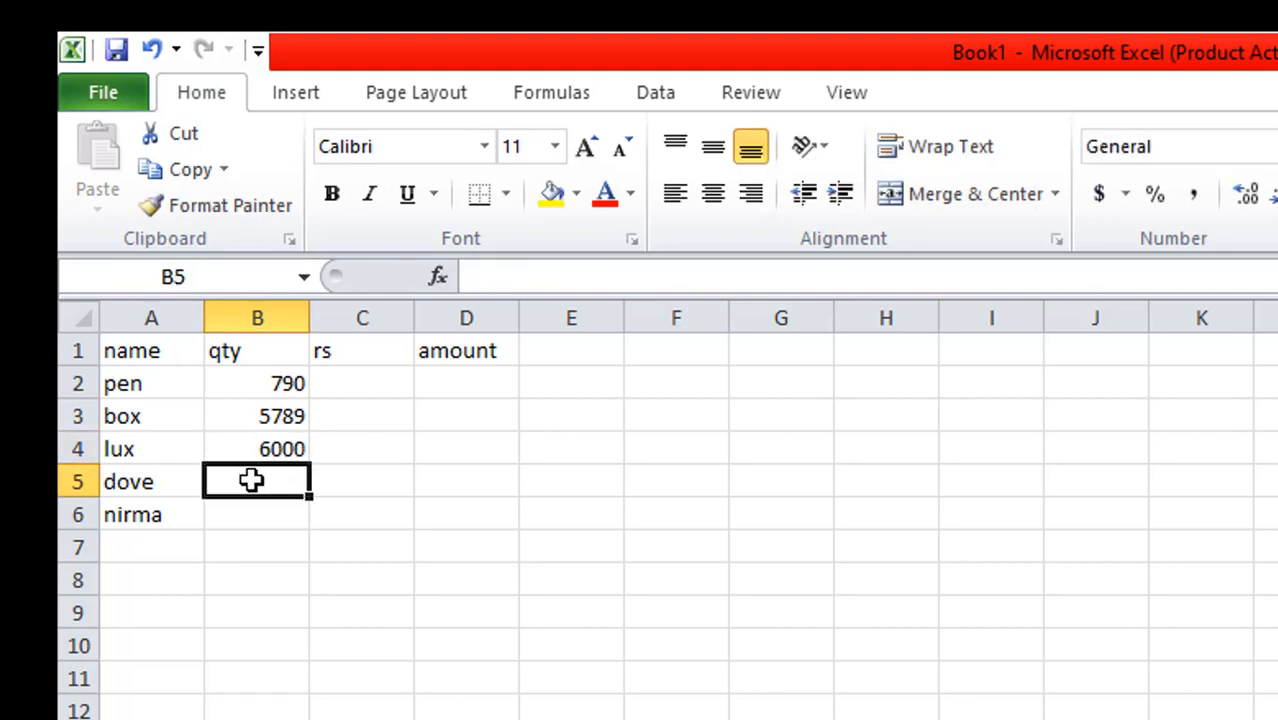
{"action": "type", "text": "679"}
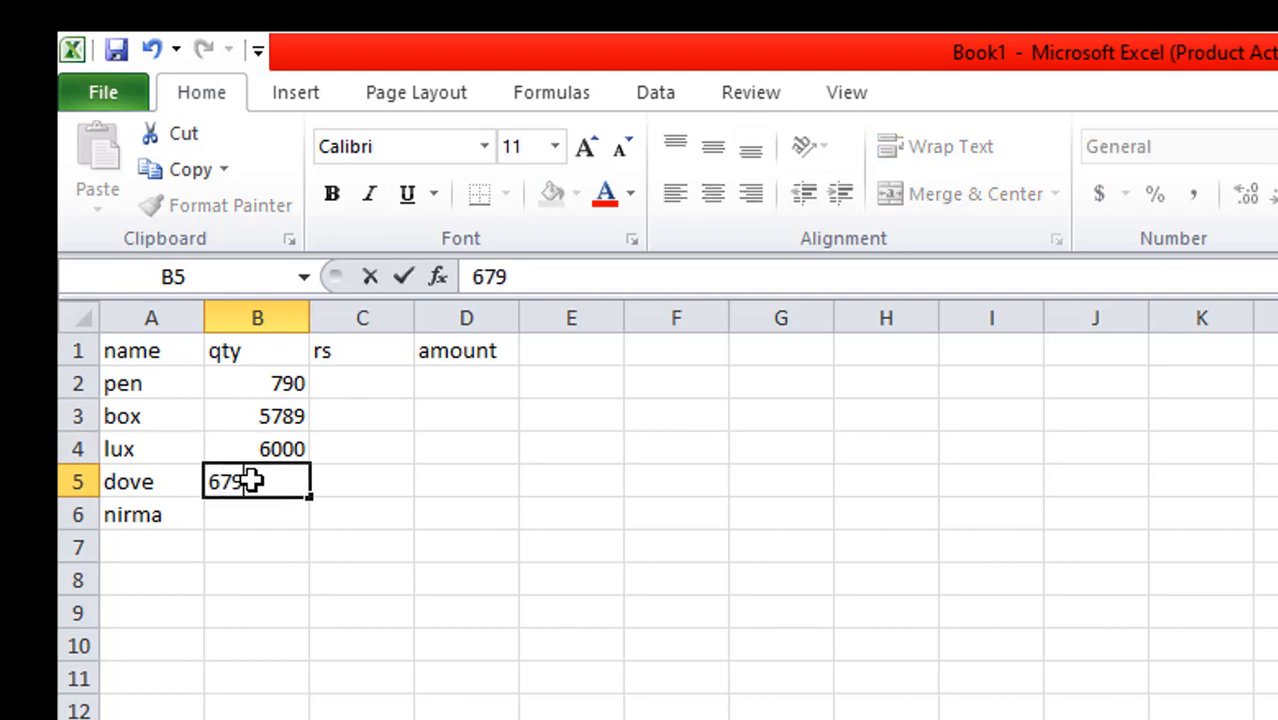
{"action": "type", "text": "0"}
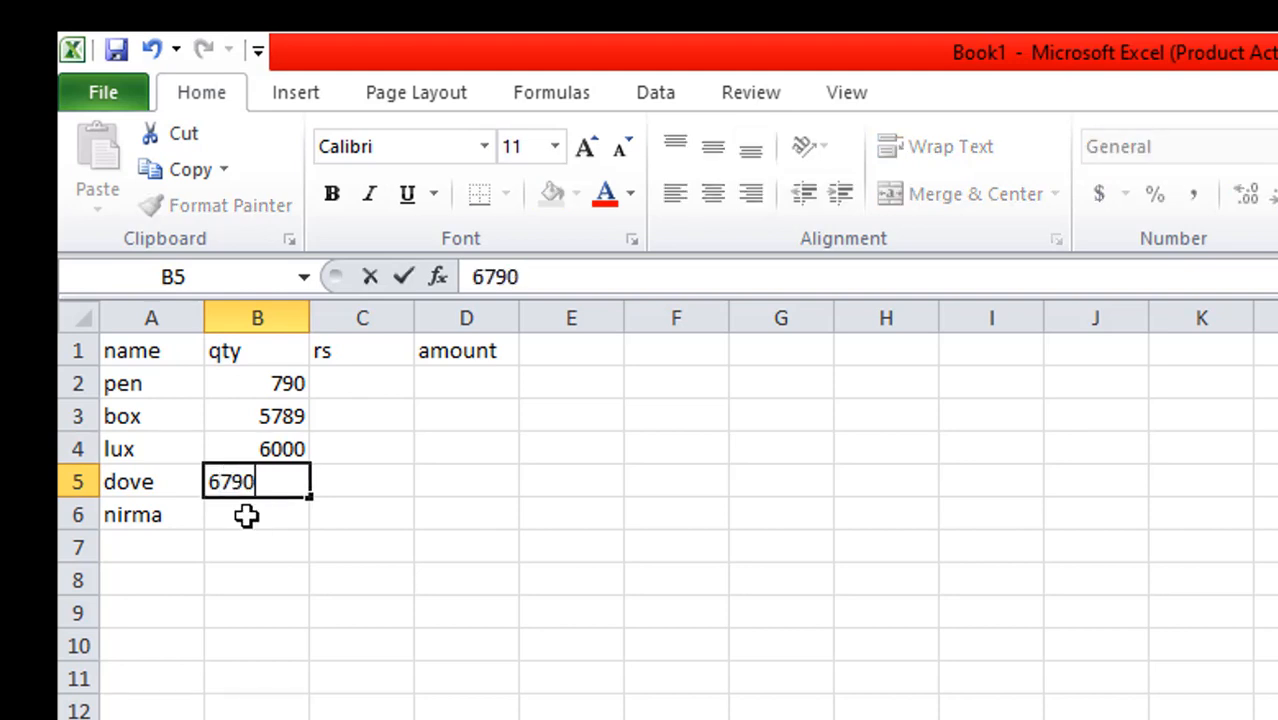
{"action": "left_click", "coordinate": [246, 515]}
{"action": "type", "text": "789"}
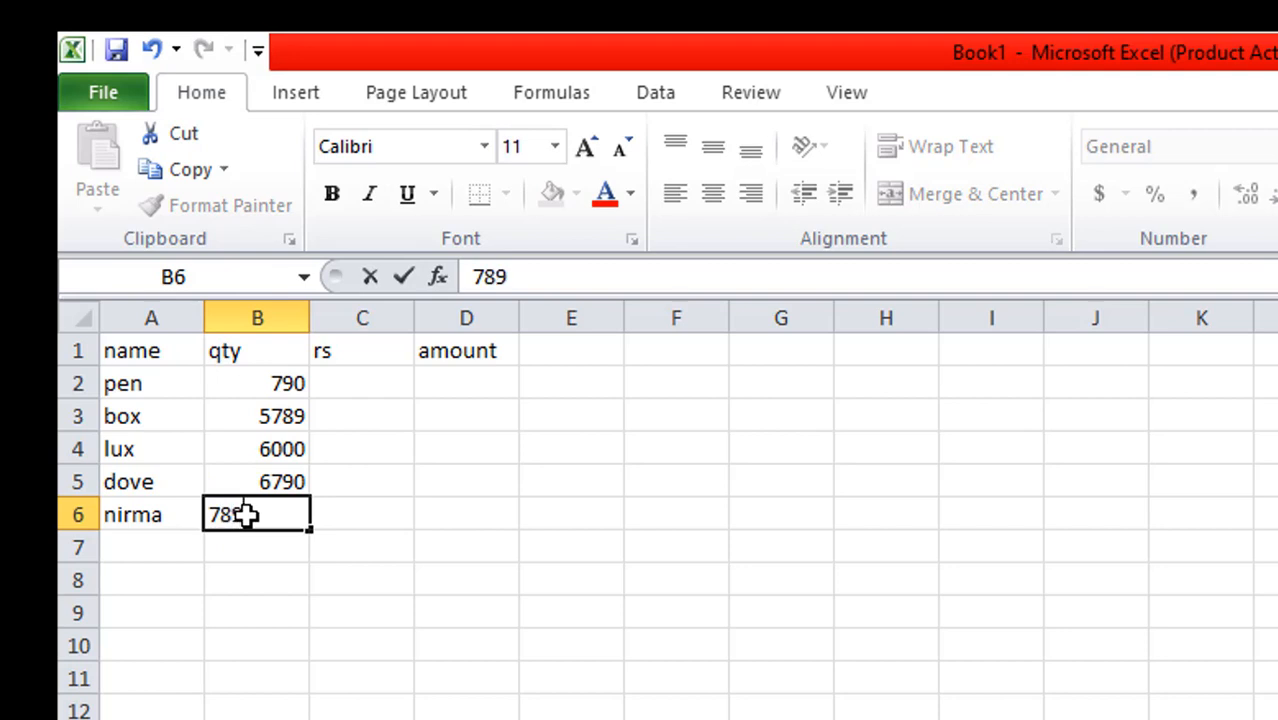
{"action": "type", "text": "0"}
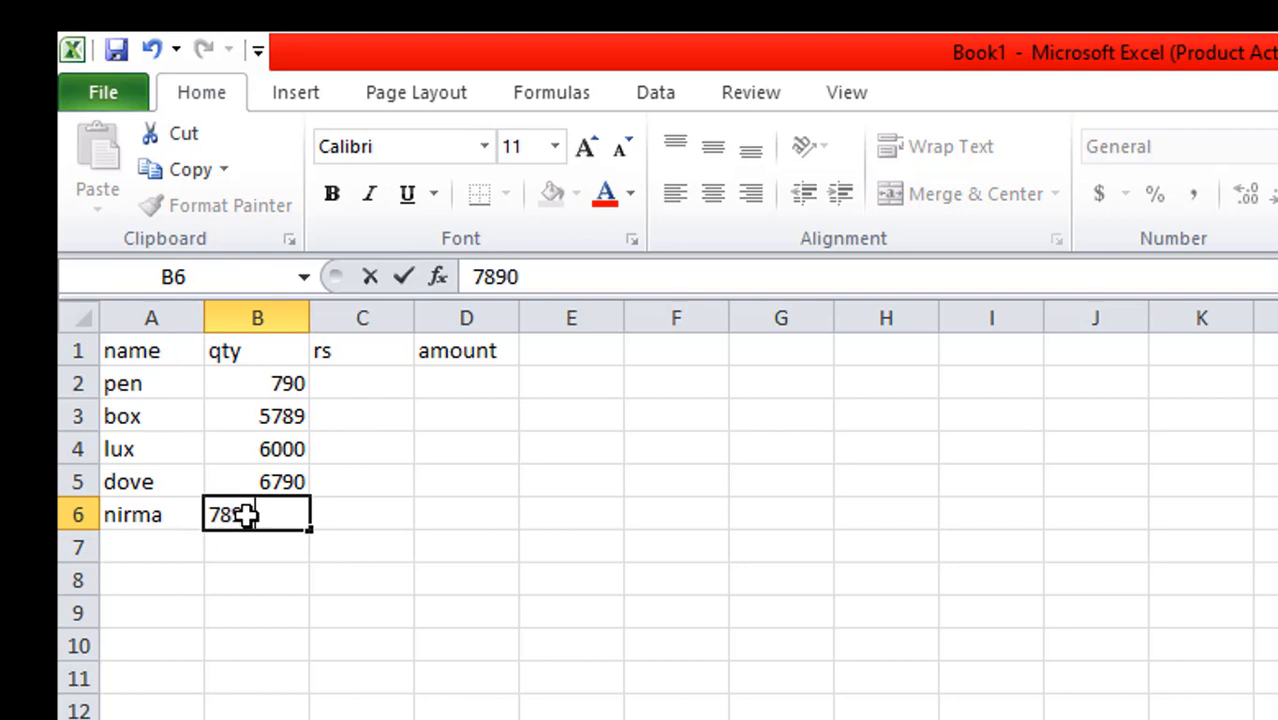
Enter the prices 20, 150, 50, 60 and 70 in the rs column, cells C2 to C6
{"action": "left_click", "coordinate": [359, 385]}
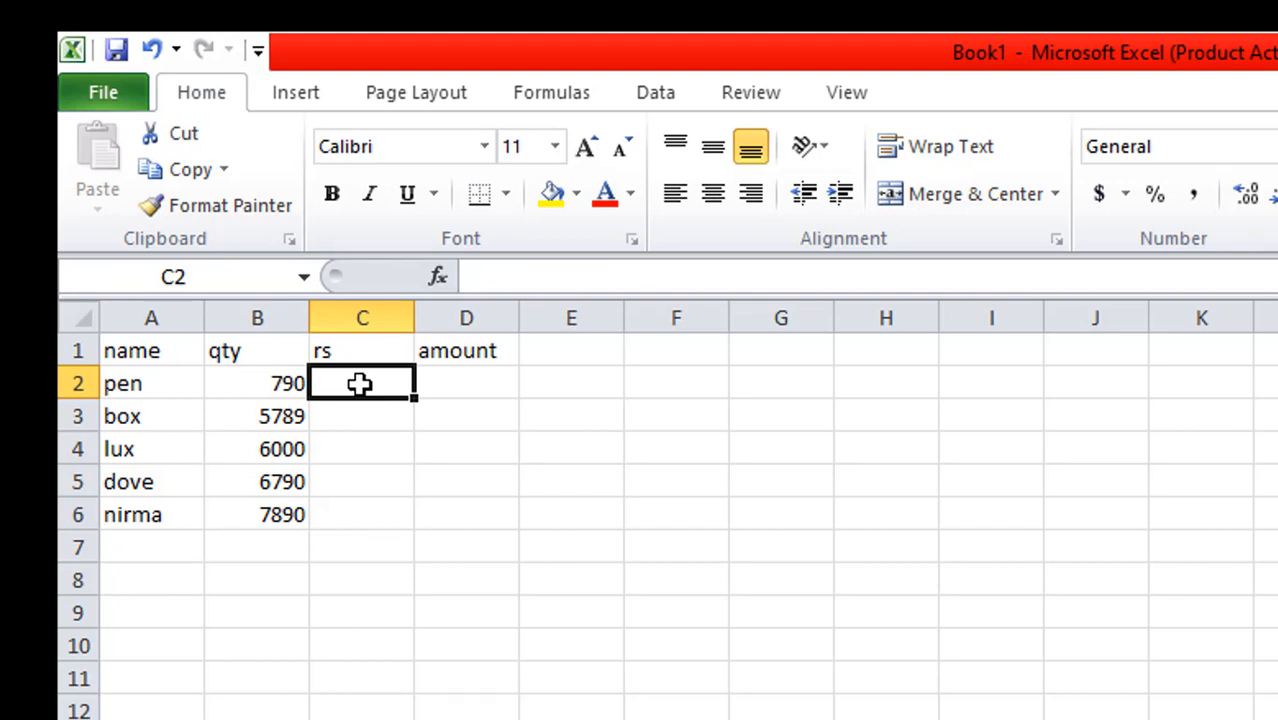
{"action": "type", "text": "20"}
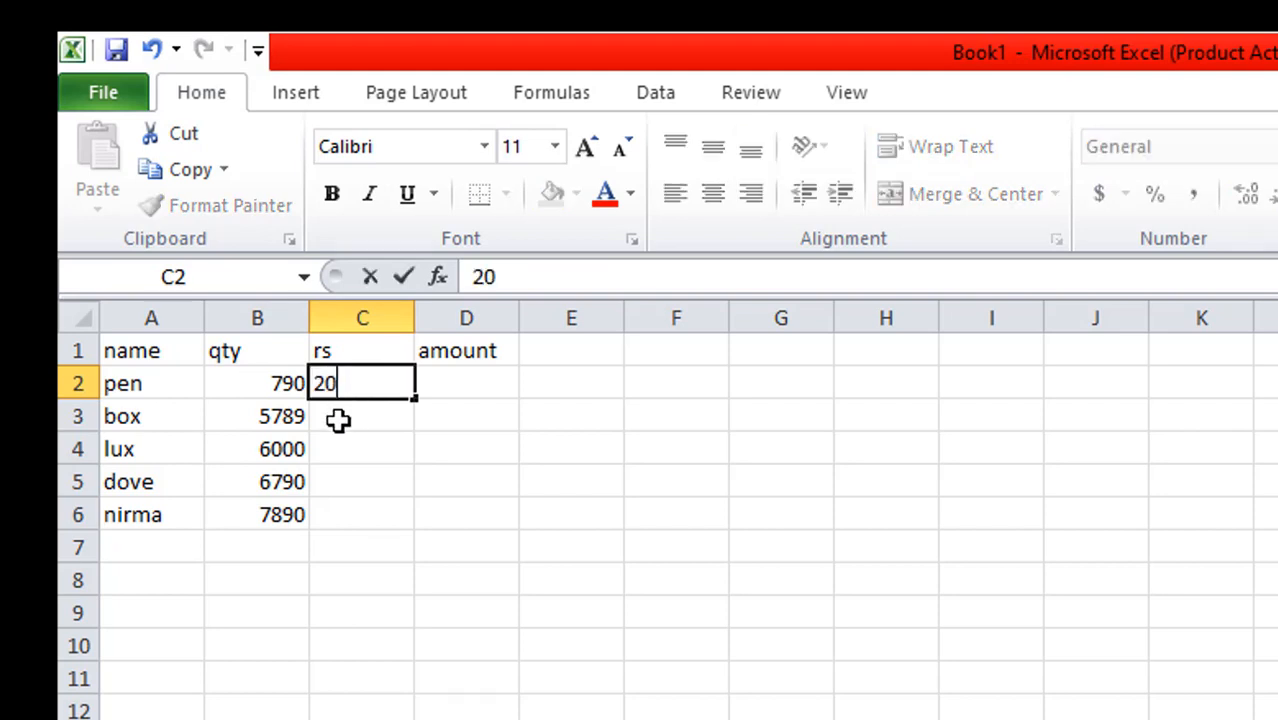
{"action": "left_click", "coordinate": [338, 421]}
{"action": "type", "text": "15"}
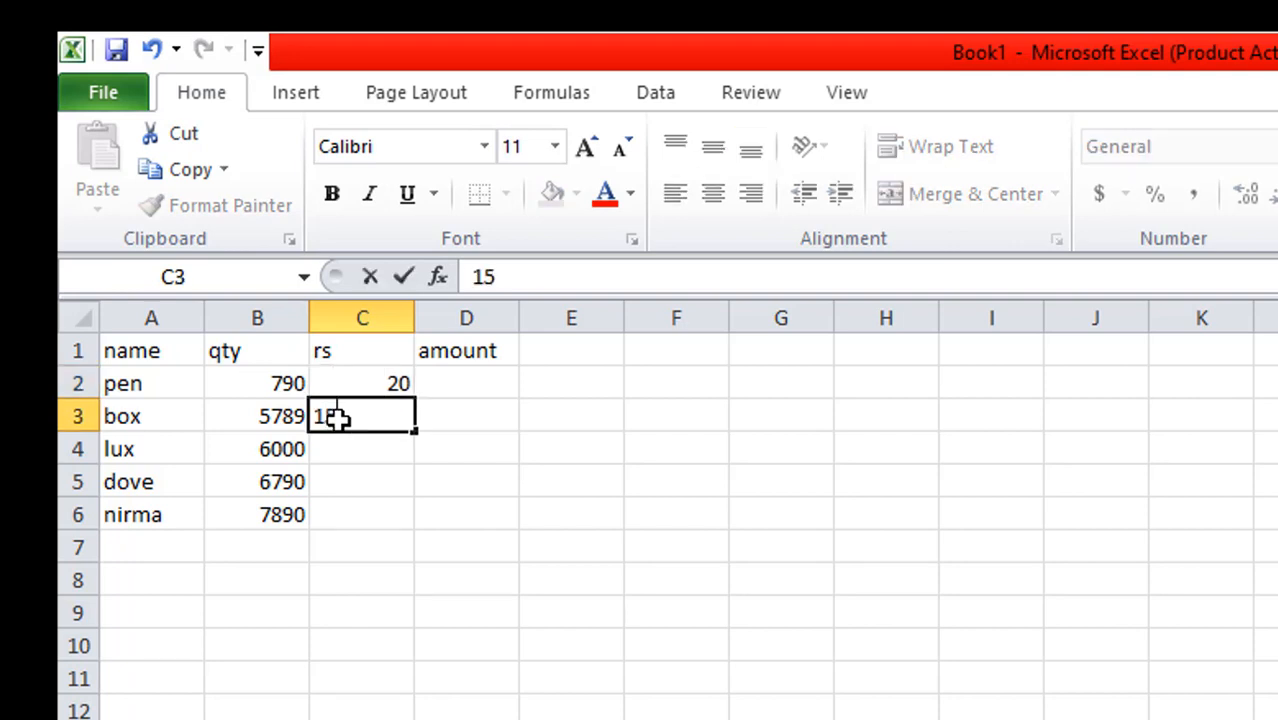
{"action": "type", "text": "0"}
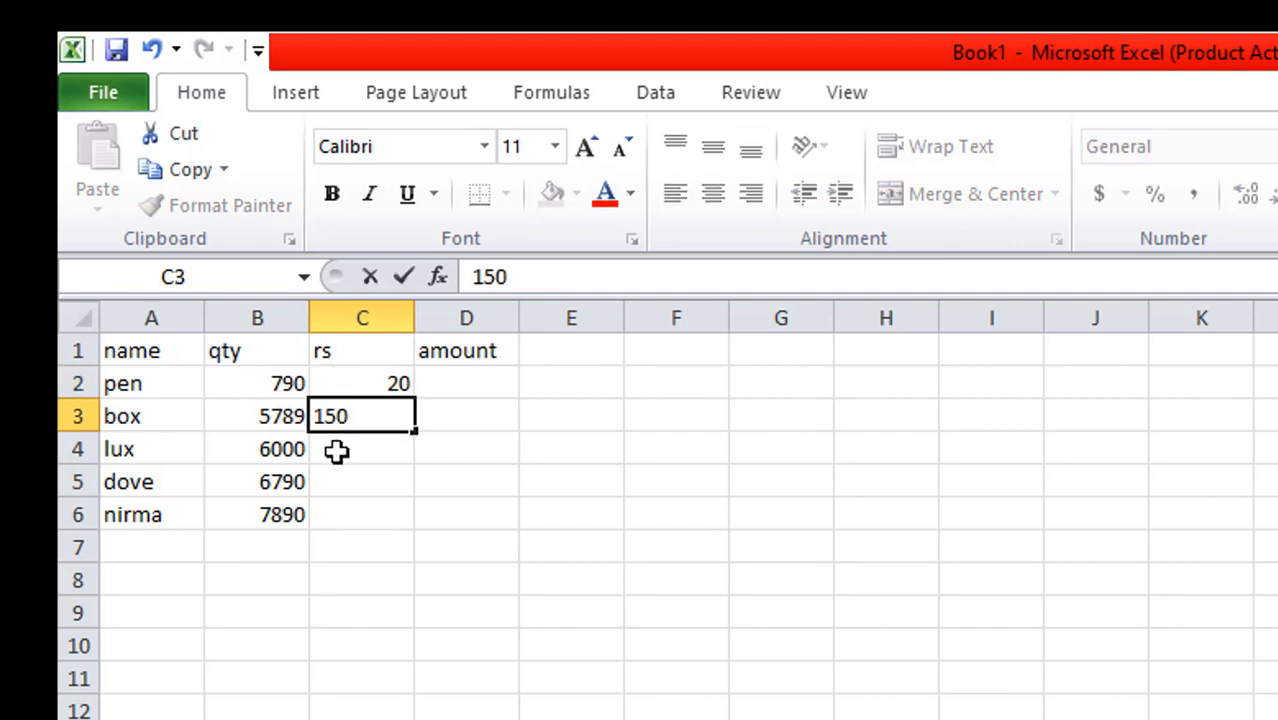
{"action": "left_click", "coordinate": [336, 449]}
{"action": "type", "text": "50"}
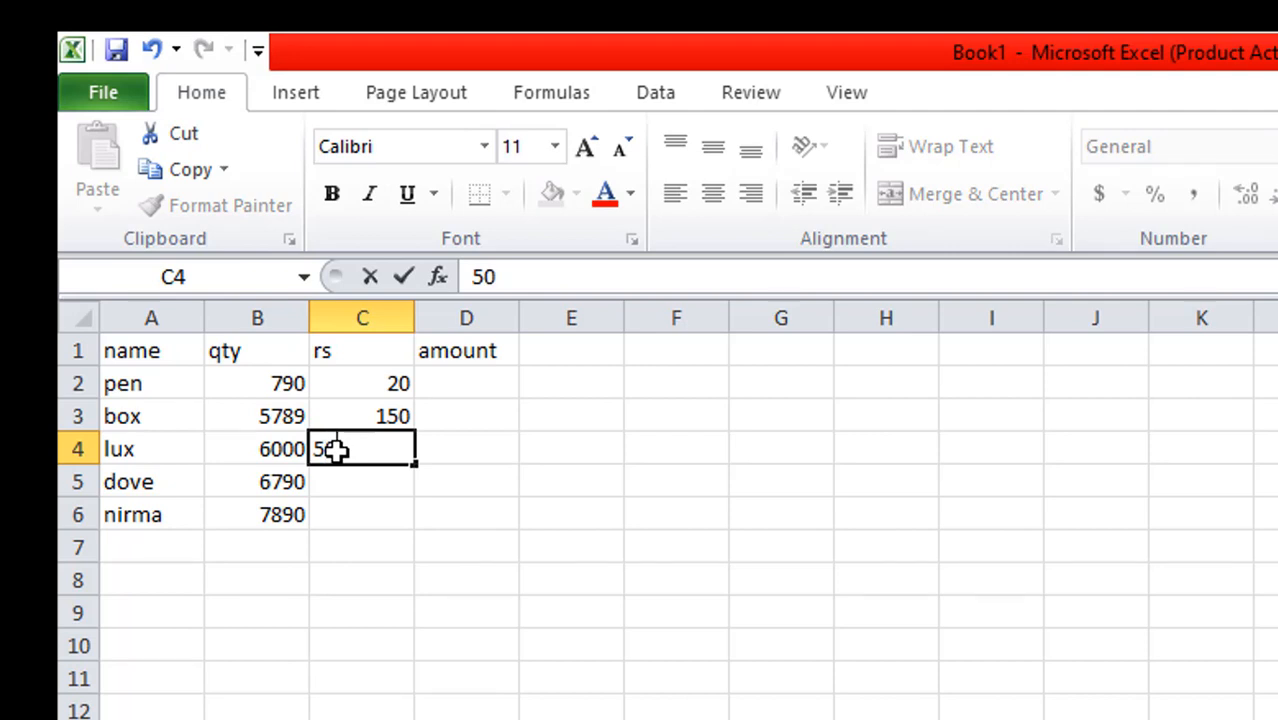
{"action": "left_click", "coordinate": [338, 484]}
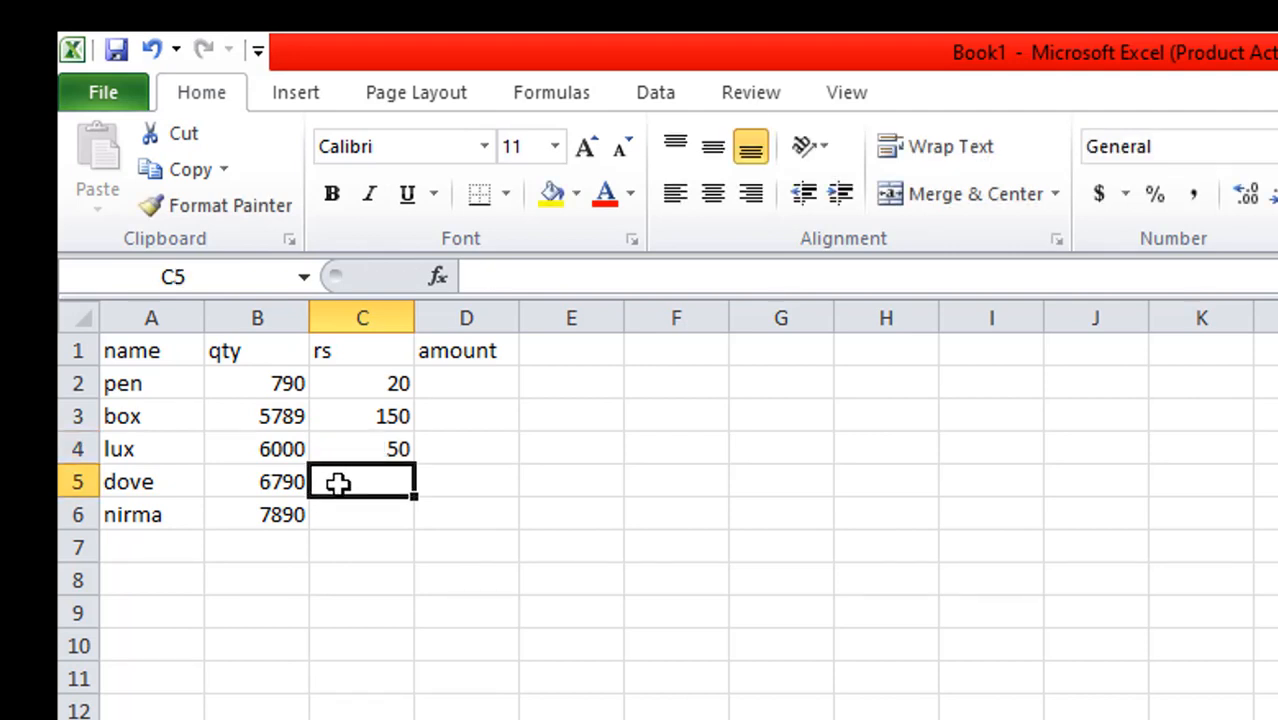
{"action": "type", "text": "60"}
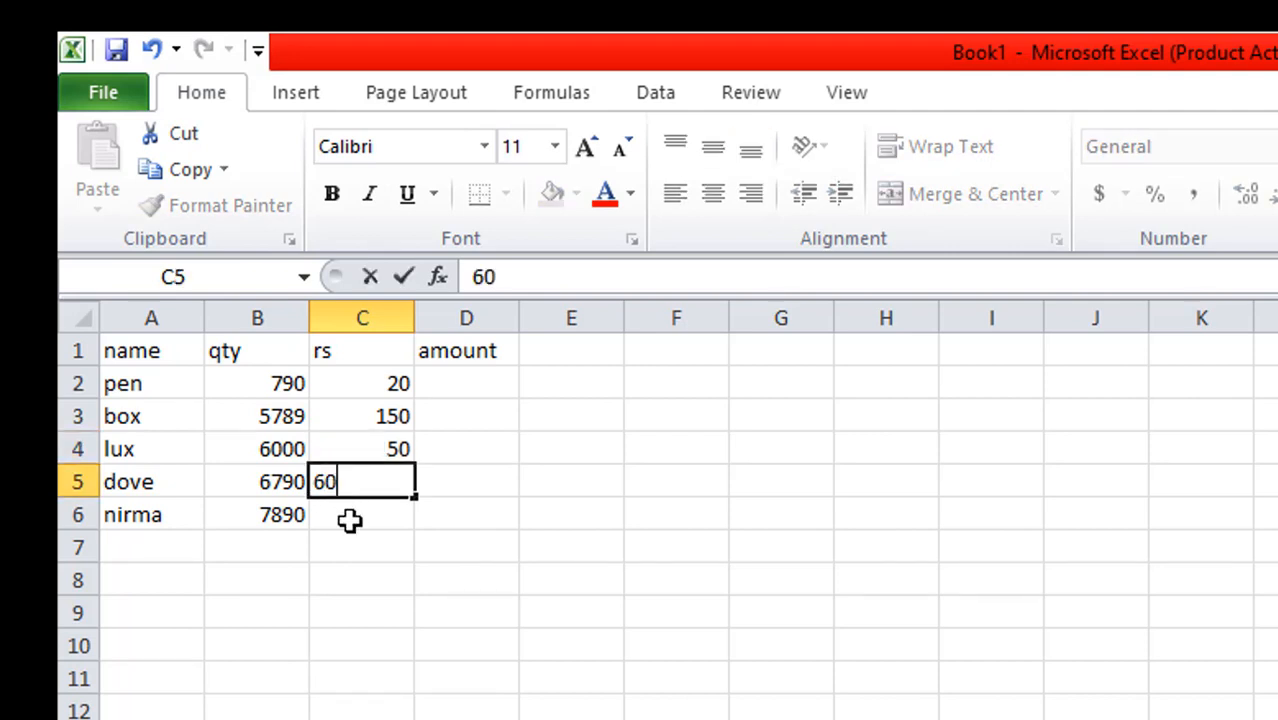
{"action": "left_click", "coordinate": [349, 519]}
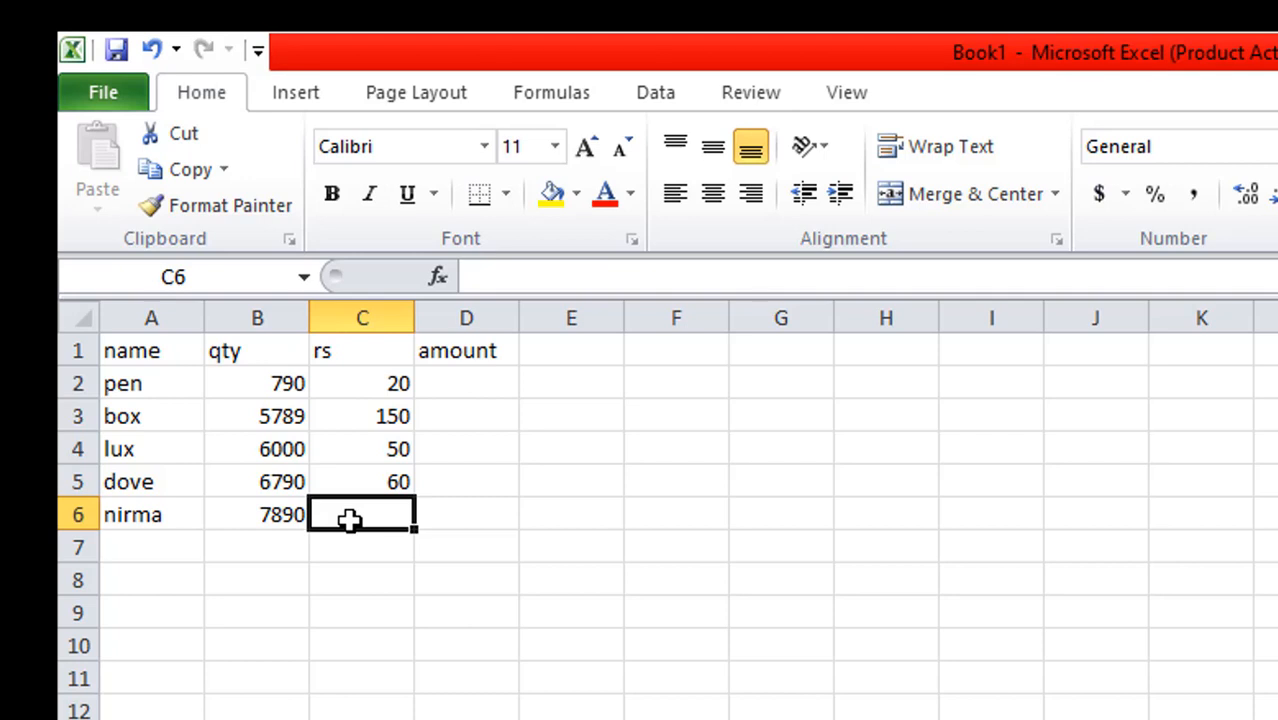
{"action": "type", "text": "70"}
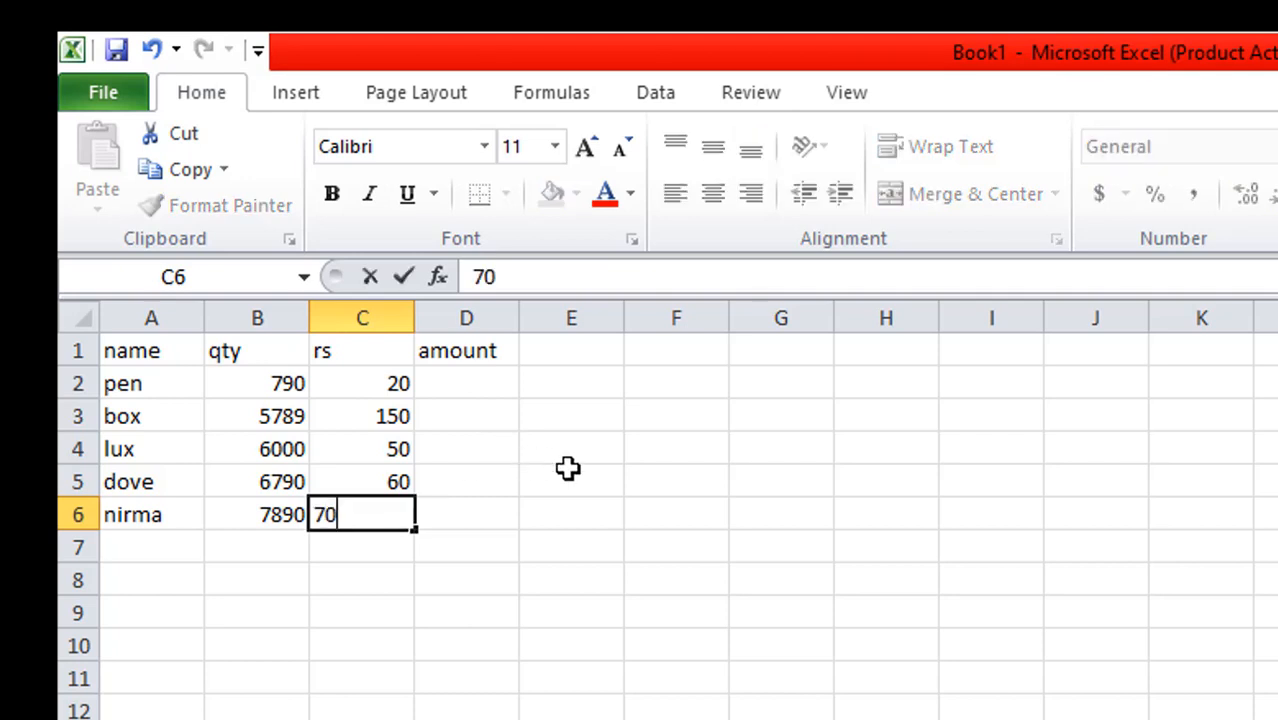
{"action": "left_click", "coordinate": [567, 469]}
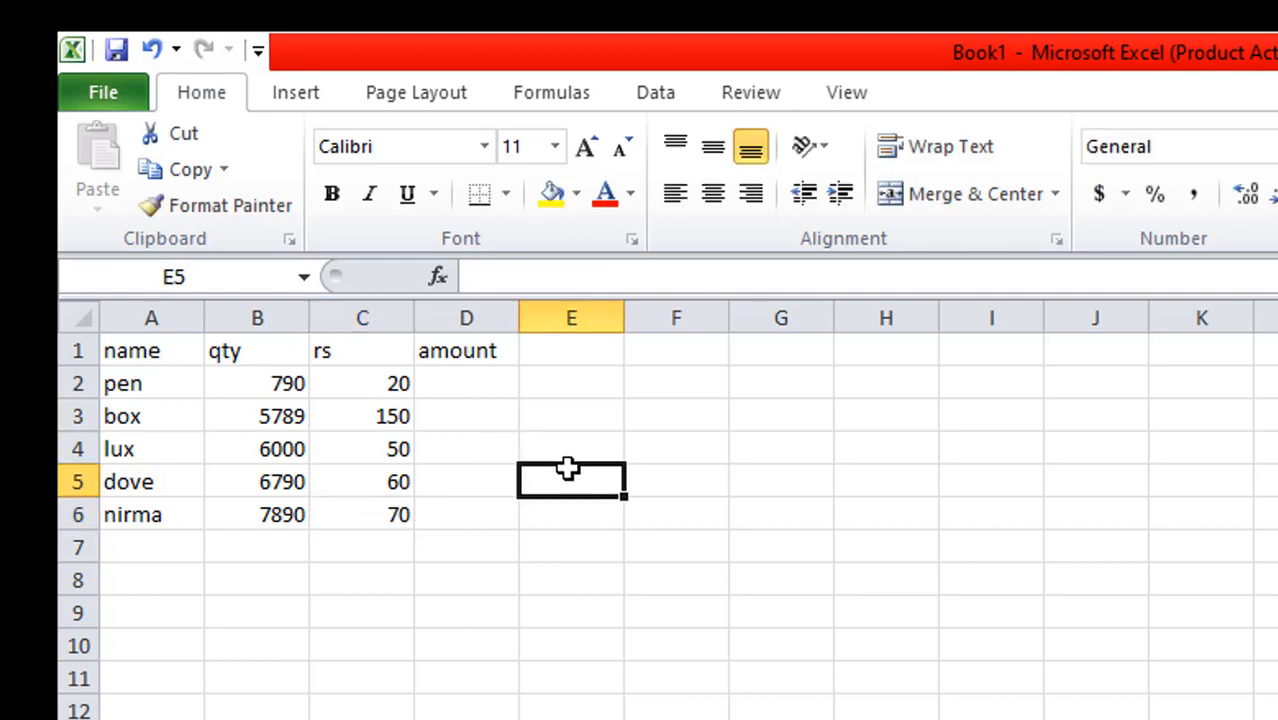
Enter the formula =b2*c2 in cell D2 to calculate the pen's amount from quantity and price
{"action": "left_click", "coordinate": [472, 381]}
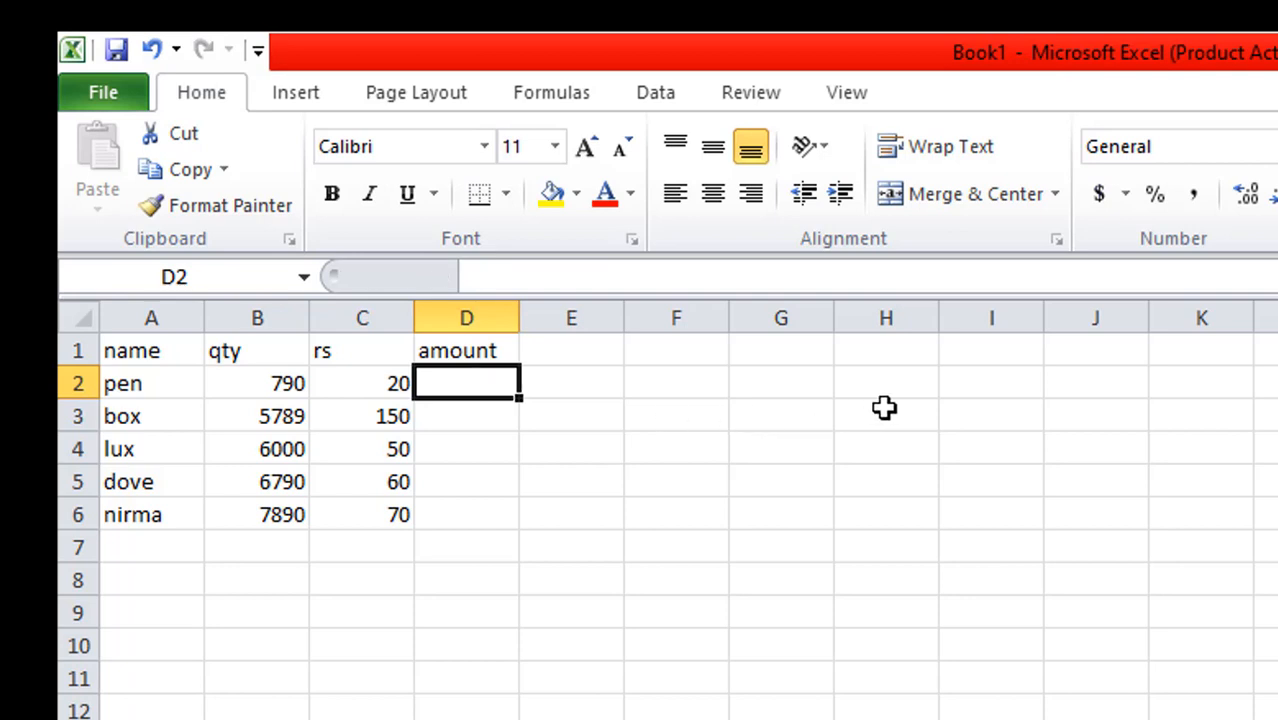
{"action": "type", "text": "="}
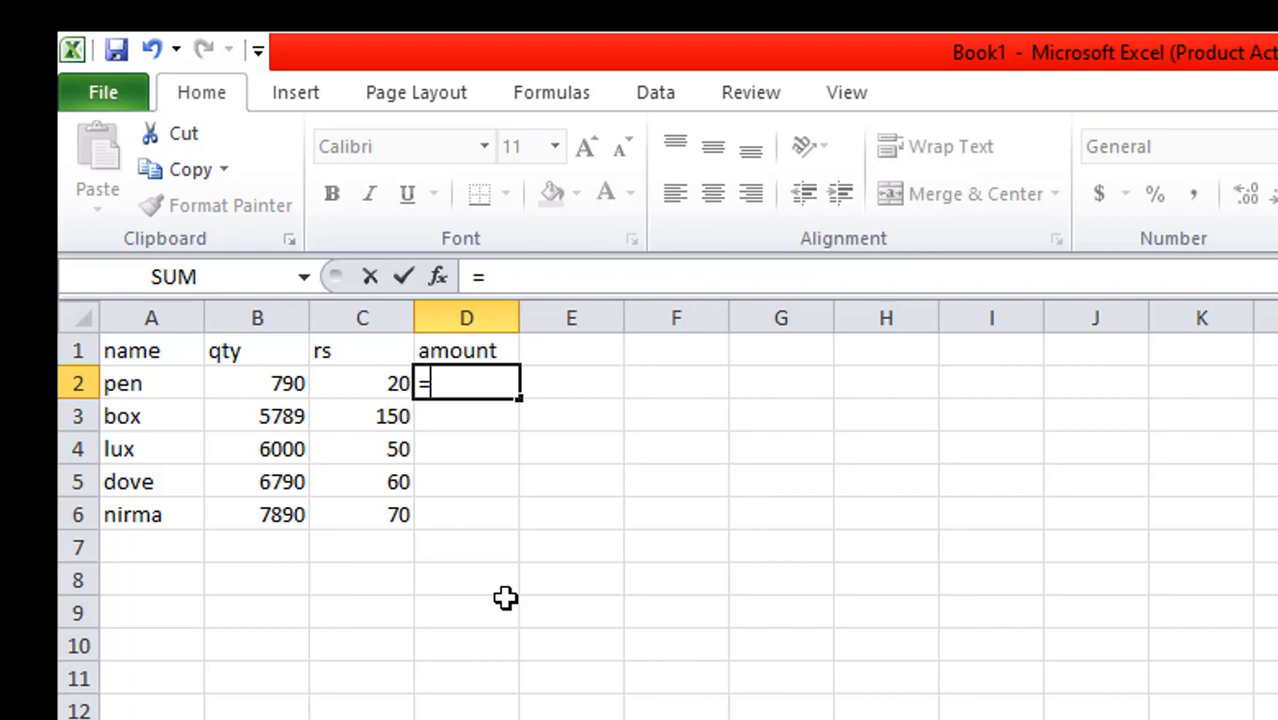
{"action": "type", "text": "b2"}
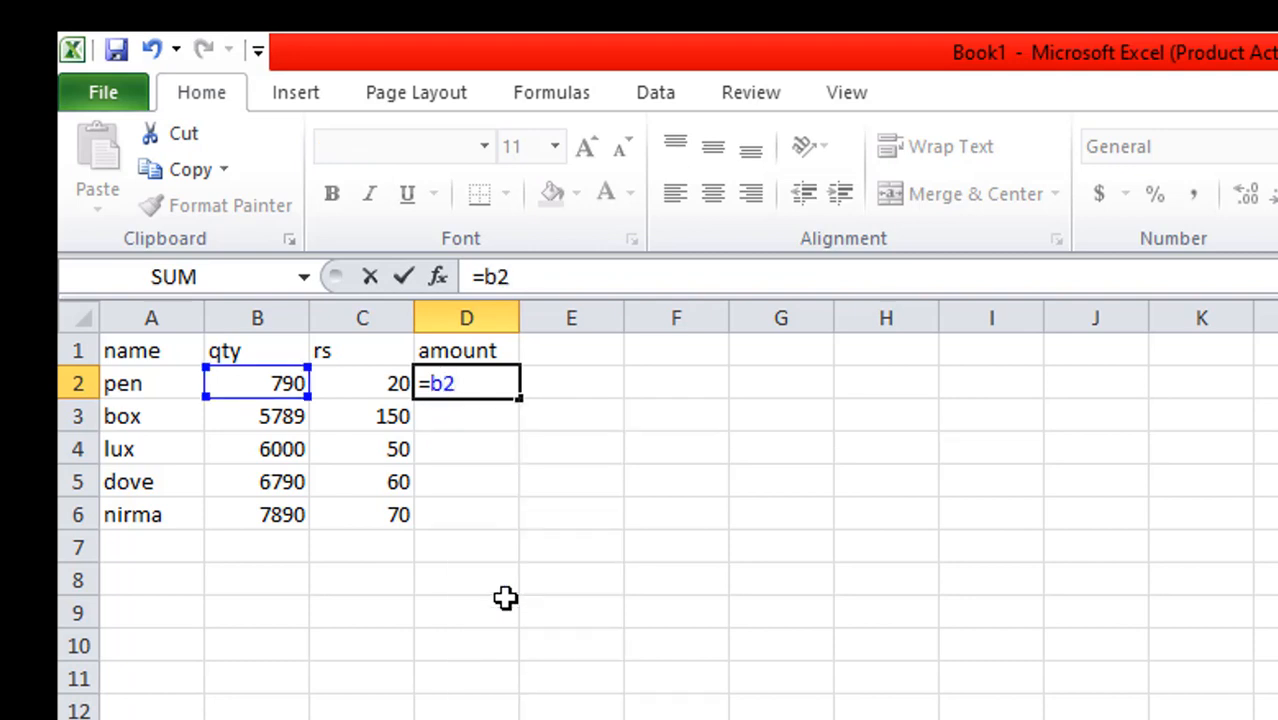
{"action": "type", "text": "*c"}
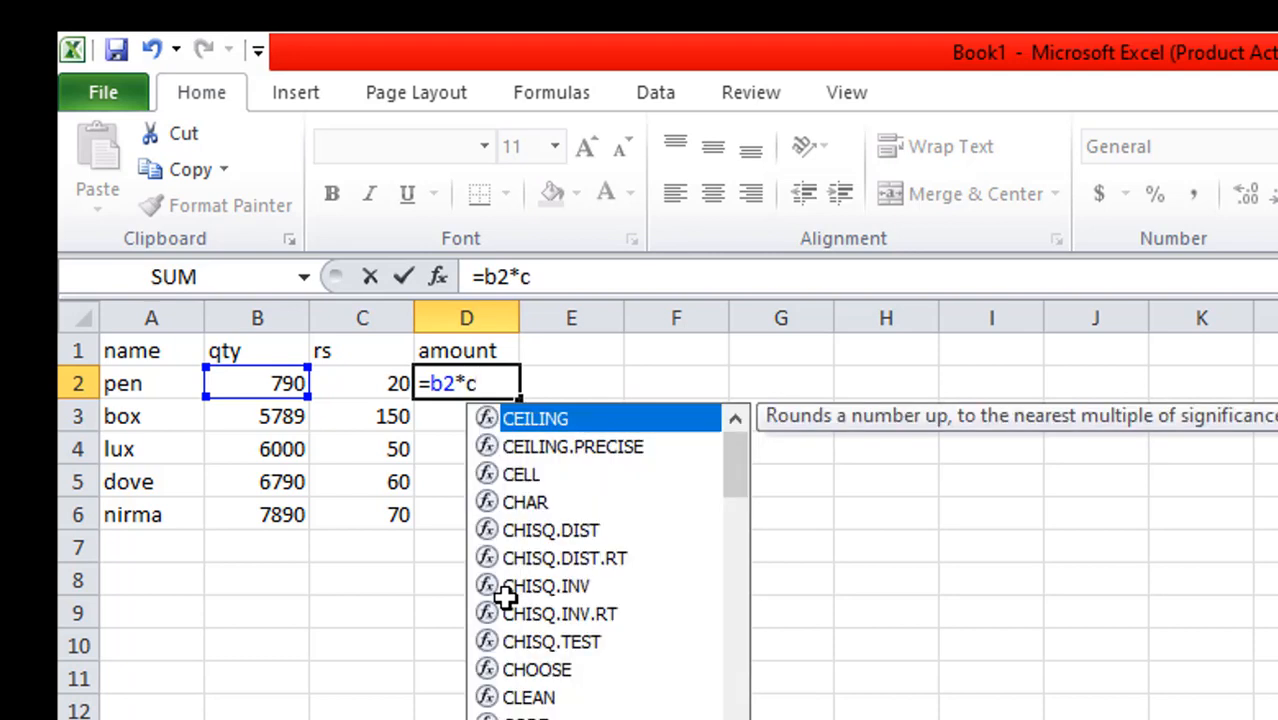
{"action": "type", "text": "2"}
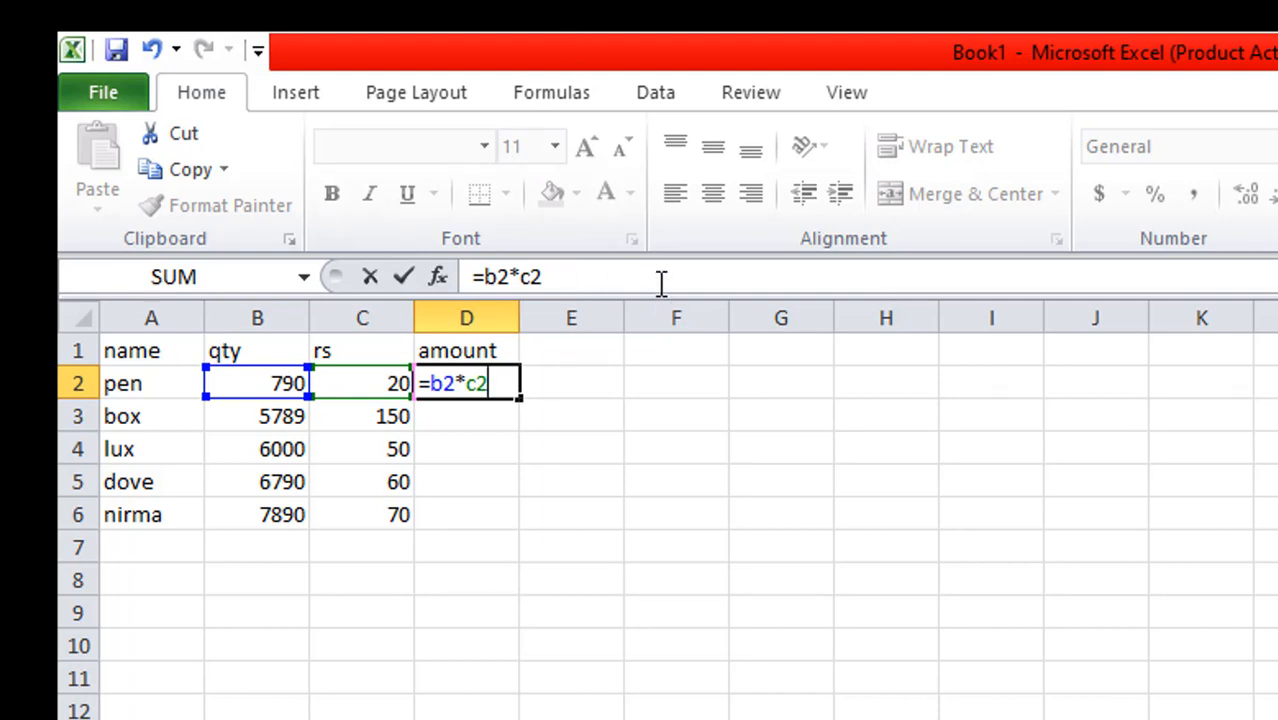
{"action": "key", "text": "Return"}
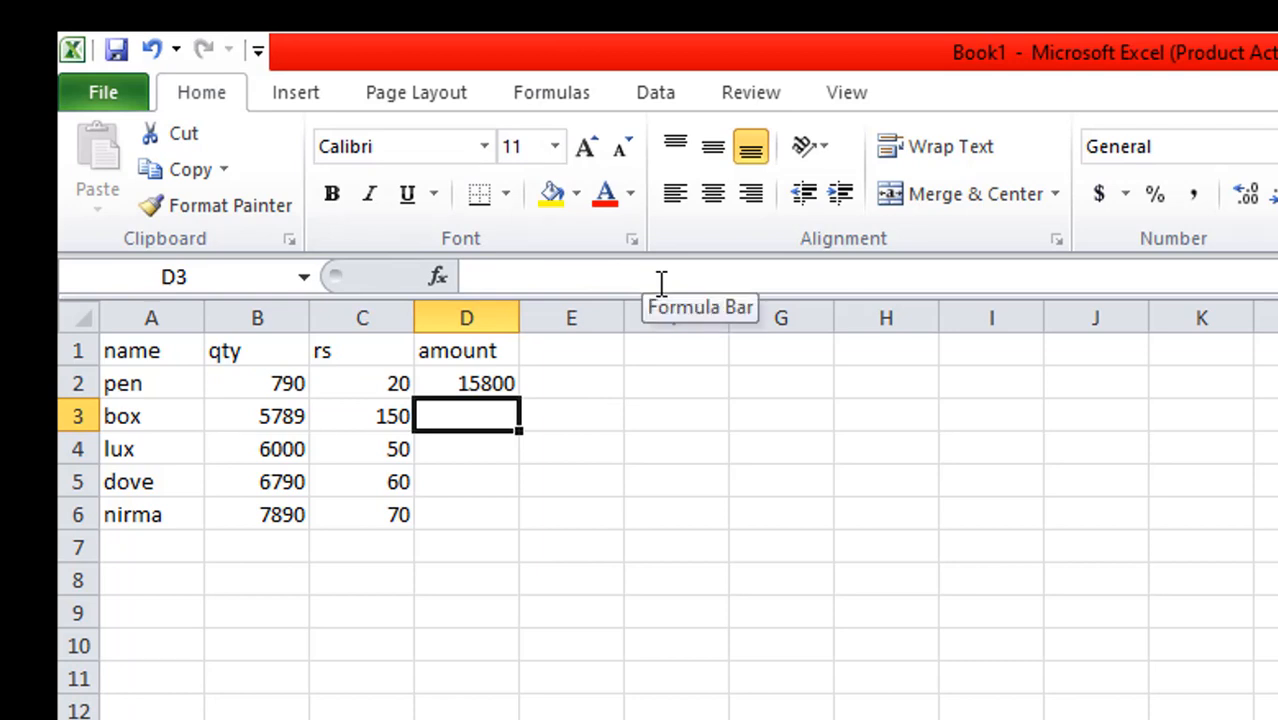
Fill the amount formula from D2 down to D6 for the remaining items
{"action": "left_click", "coordinate": [476, 380]}
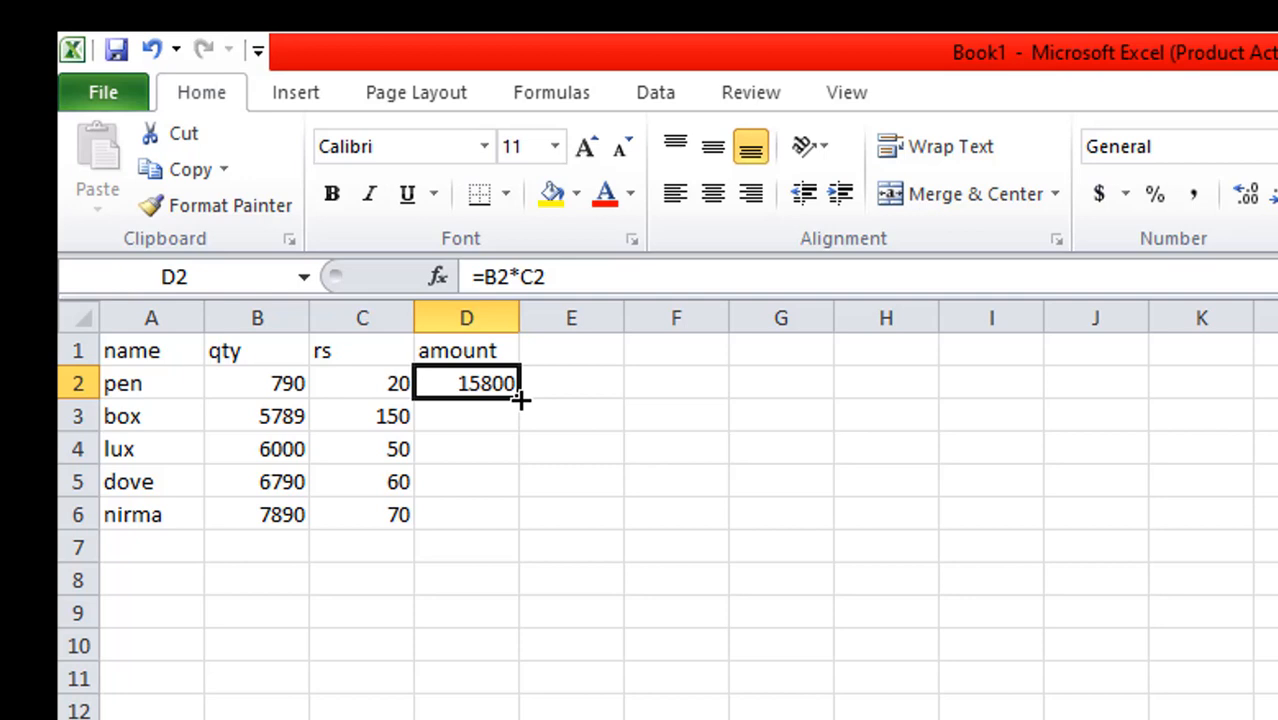
{"action": "left_click_drag", "start_coordinate": [520, 398], "coordinate": [533, 541]}
{"action": "left_click", "coordinate": [929, 609]}
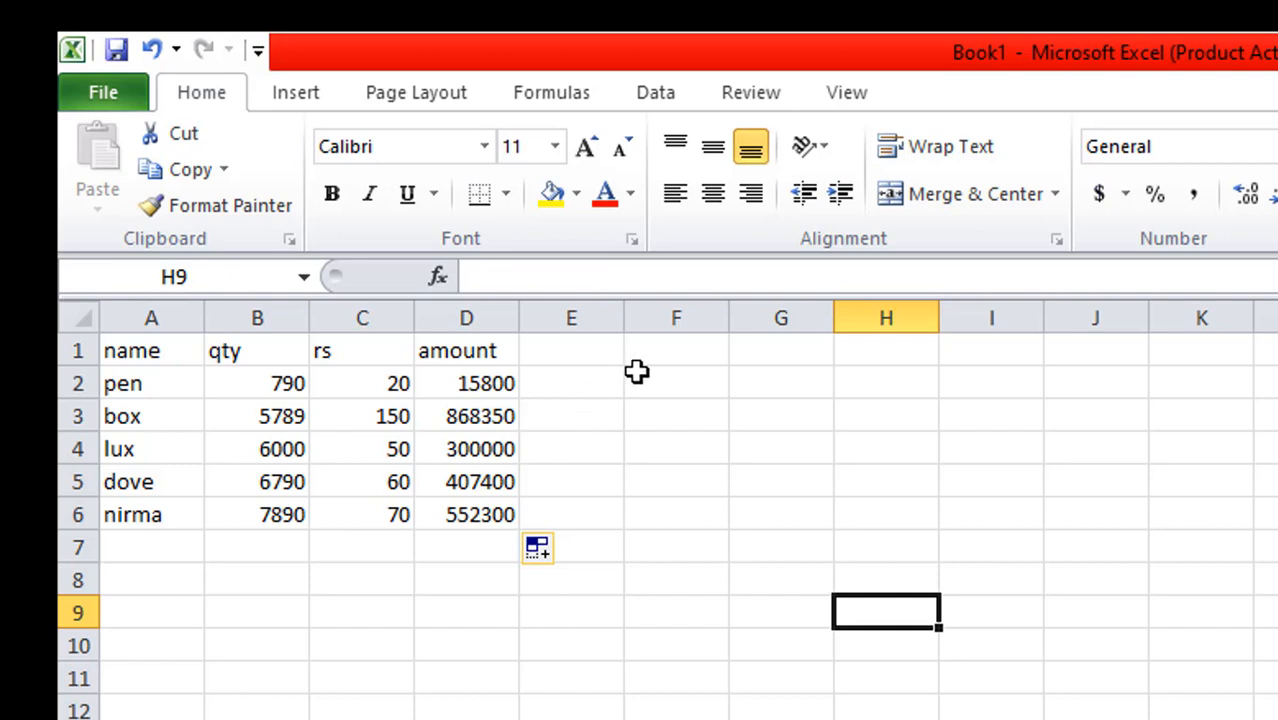
Add the header dis in cell E1 and enter the discount formula =d2*3% in cell E2
{"action": "left_click", "coordinate": [582, 345]}
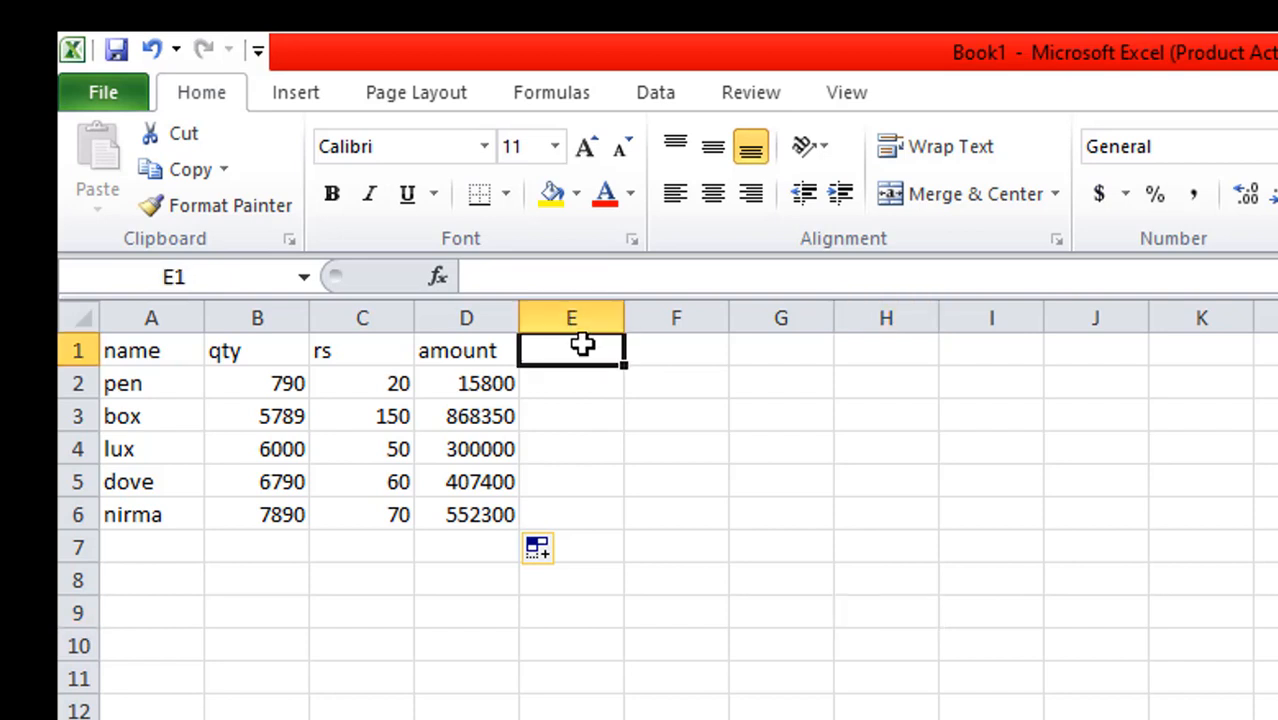
{"action": "type", "text": "dis"}
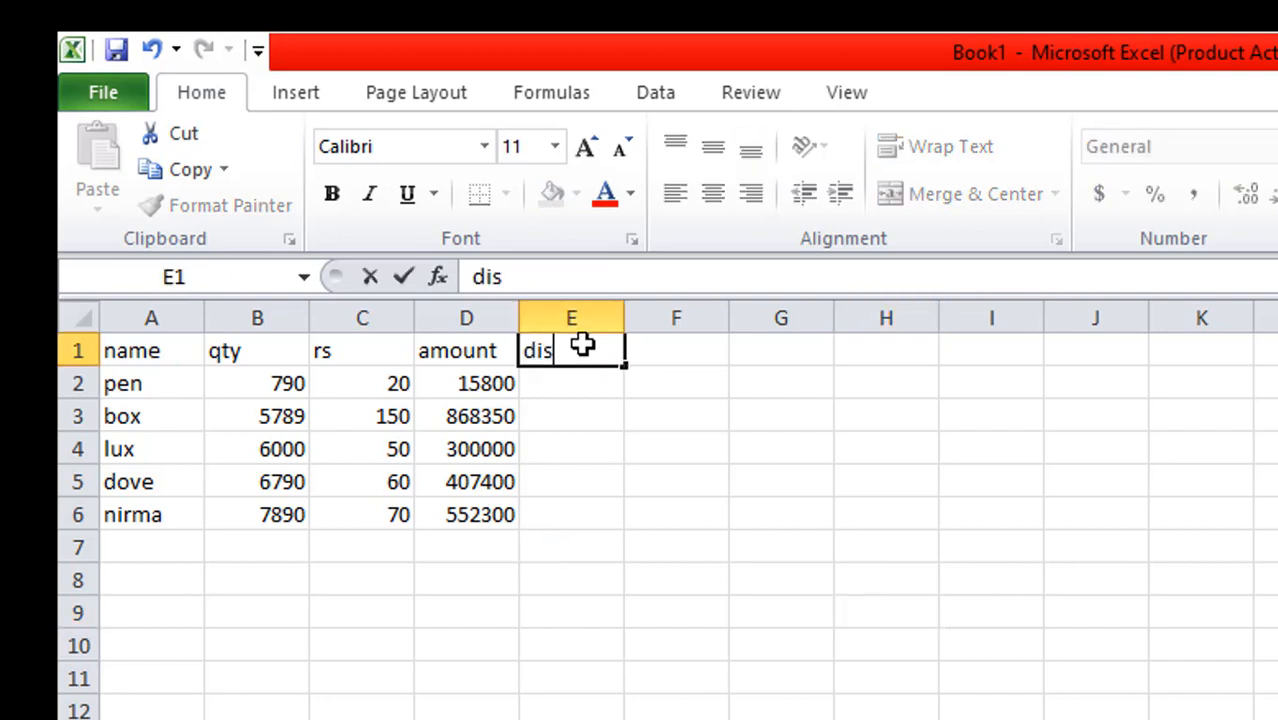
{"action": "left_click", "coordinate": [595, 391]}
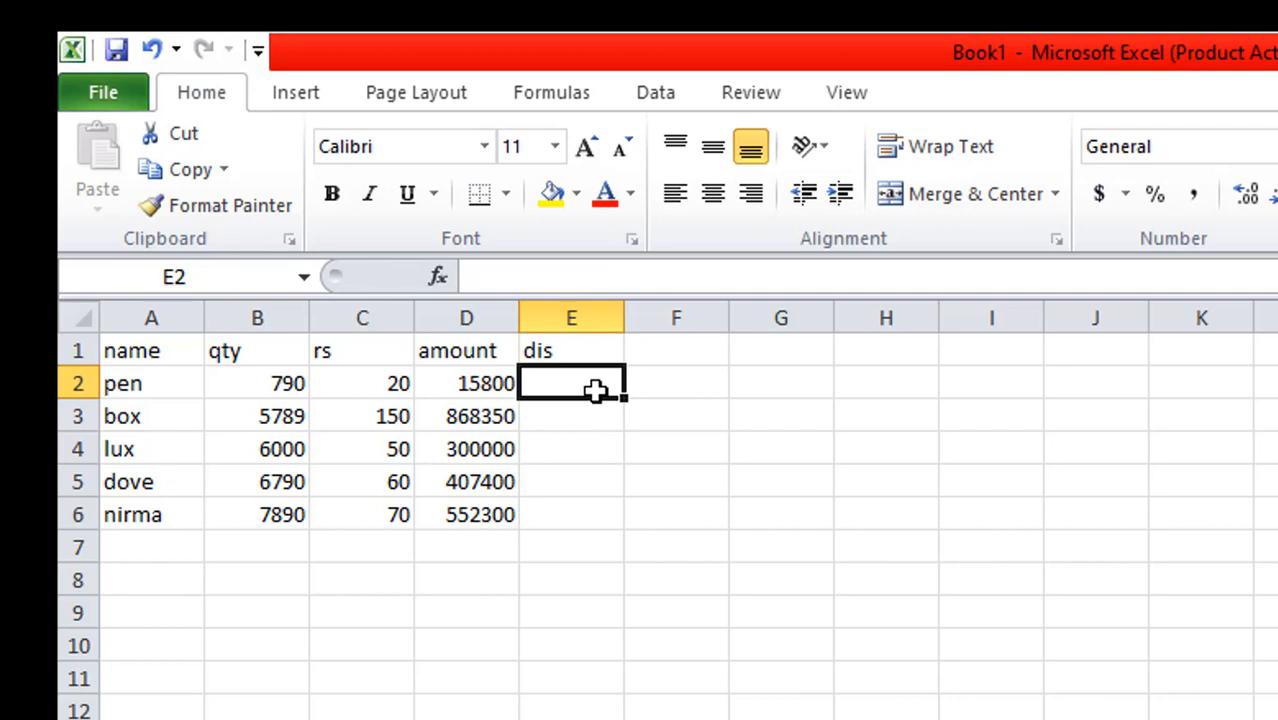
{"action": "type", "text": "="}
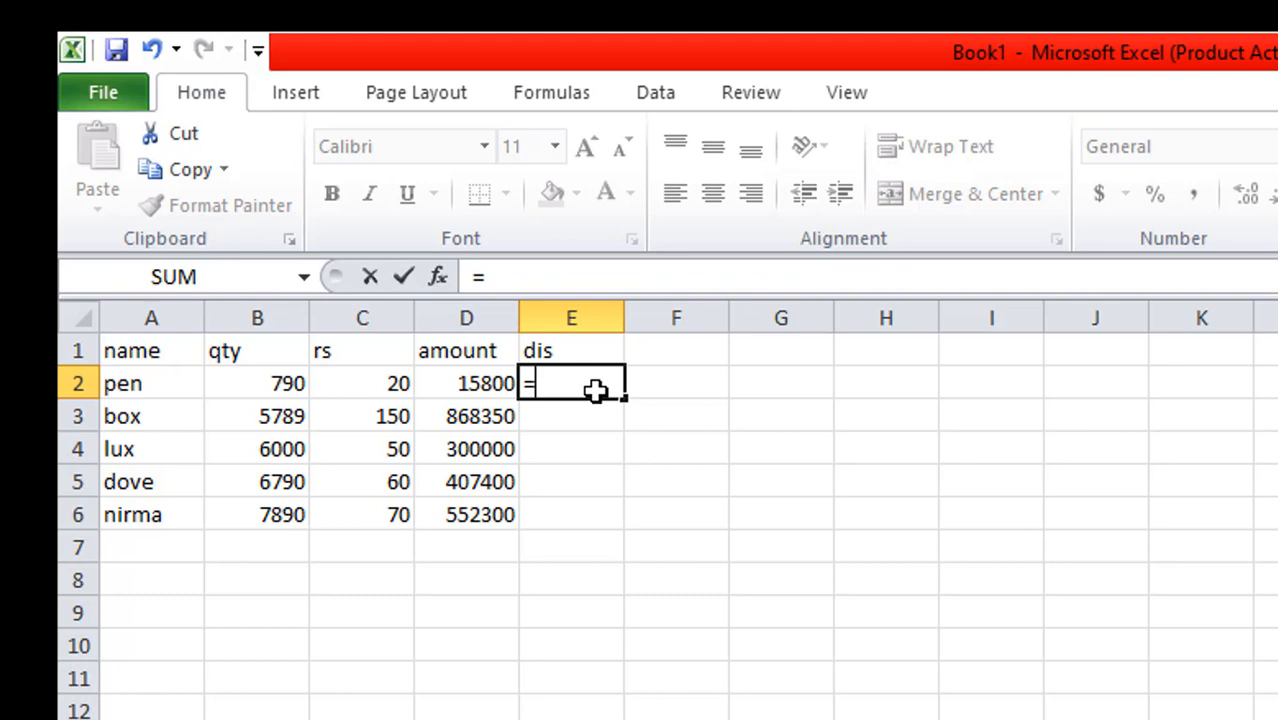
{"action": "type", "text": "d"}
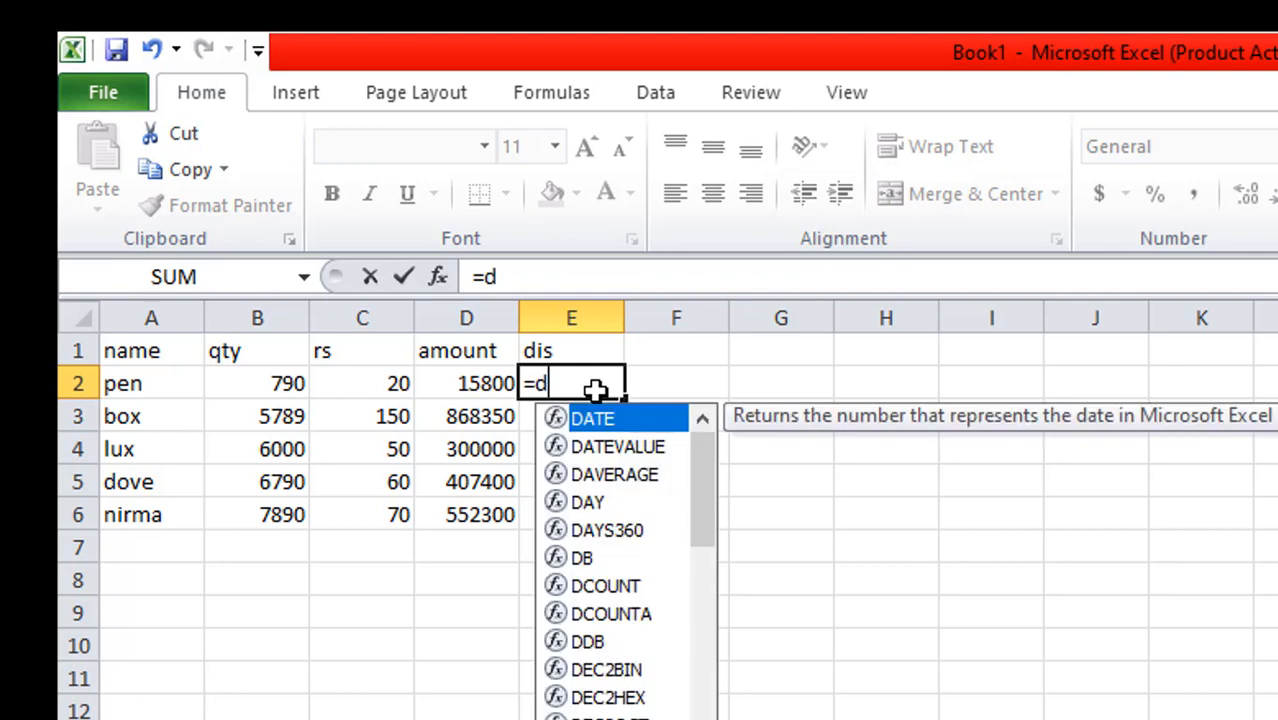
{"action": "type", "text": "2"}
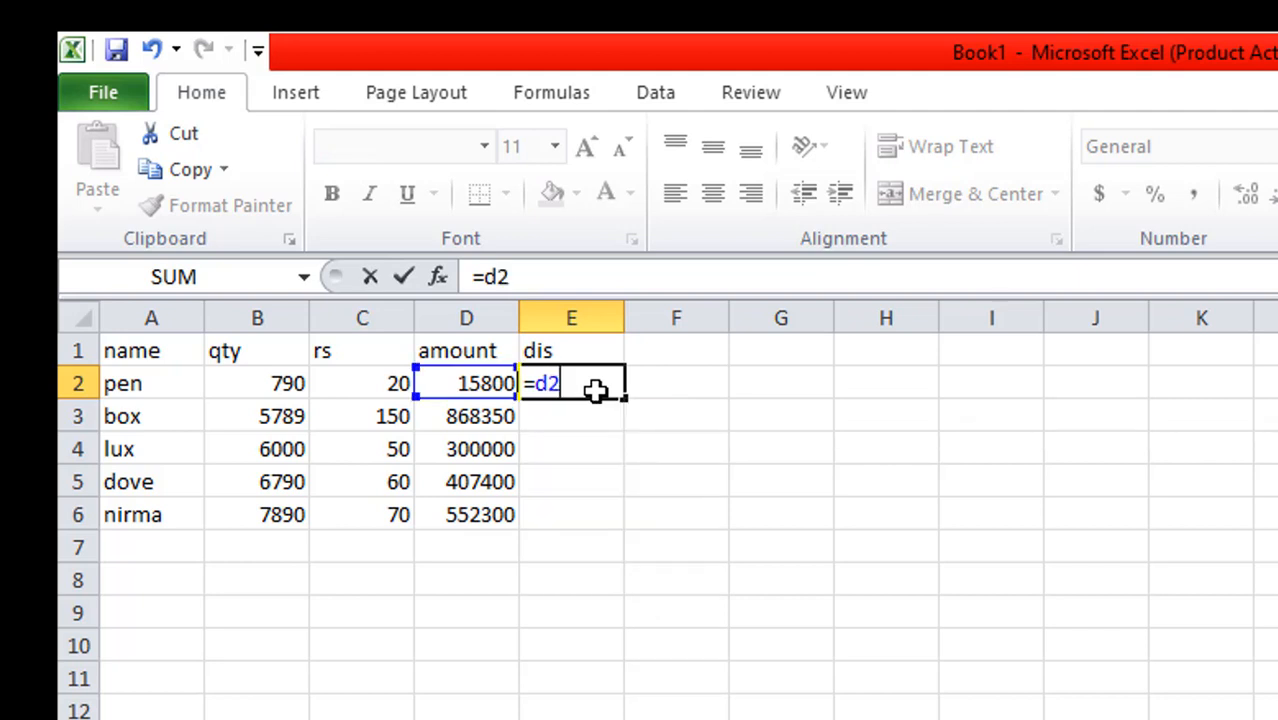
{"action": "type", "text": "*3"}
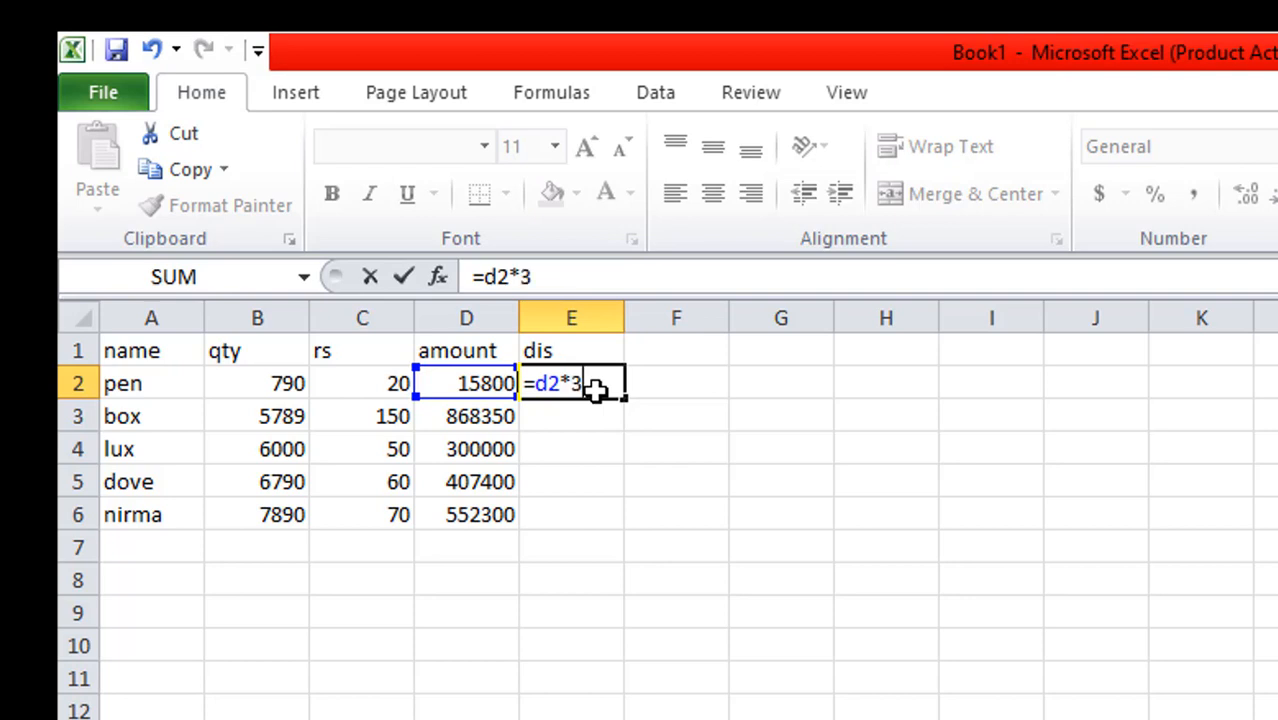
{"action": "type", "text": "%"}
{"action": "key", "text": "Return"}
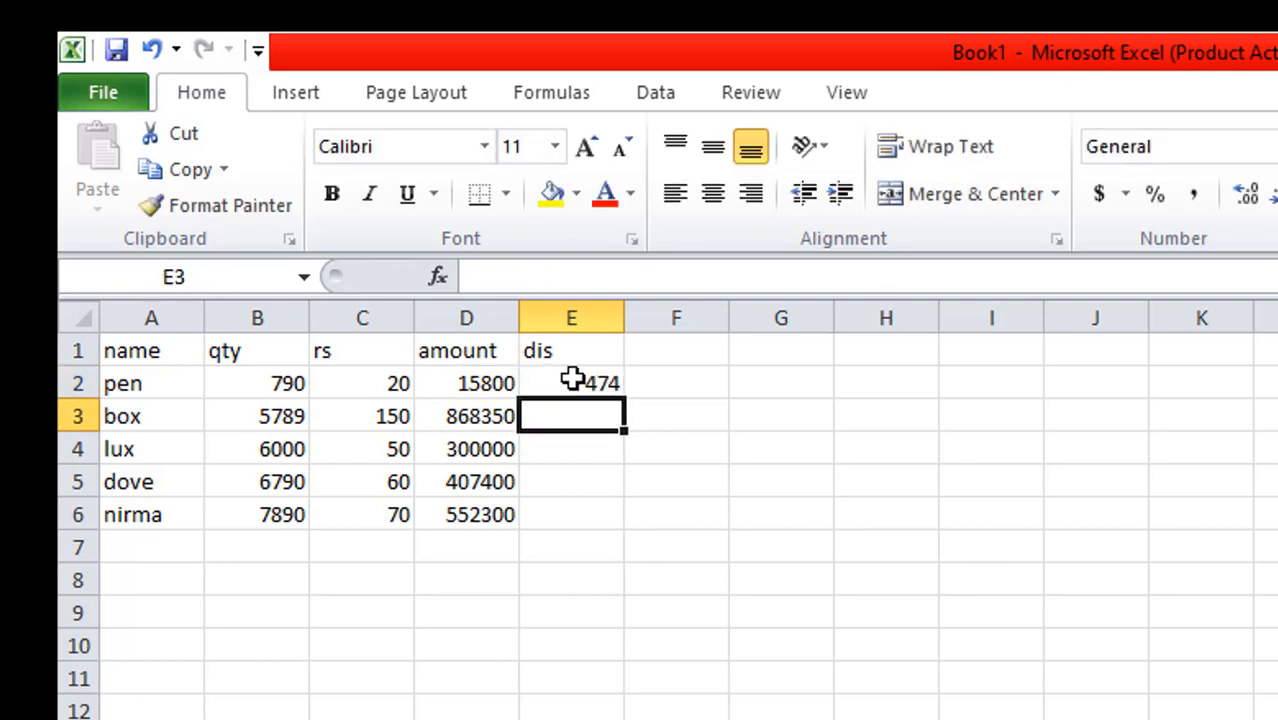
Fill the discount formula from E2 down to E6
{"action": "left_click", "coordinate": [571, 378]}
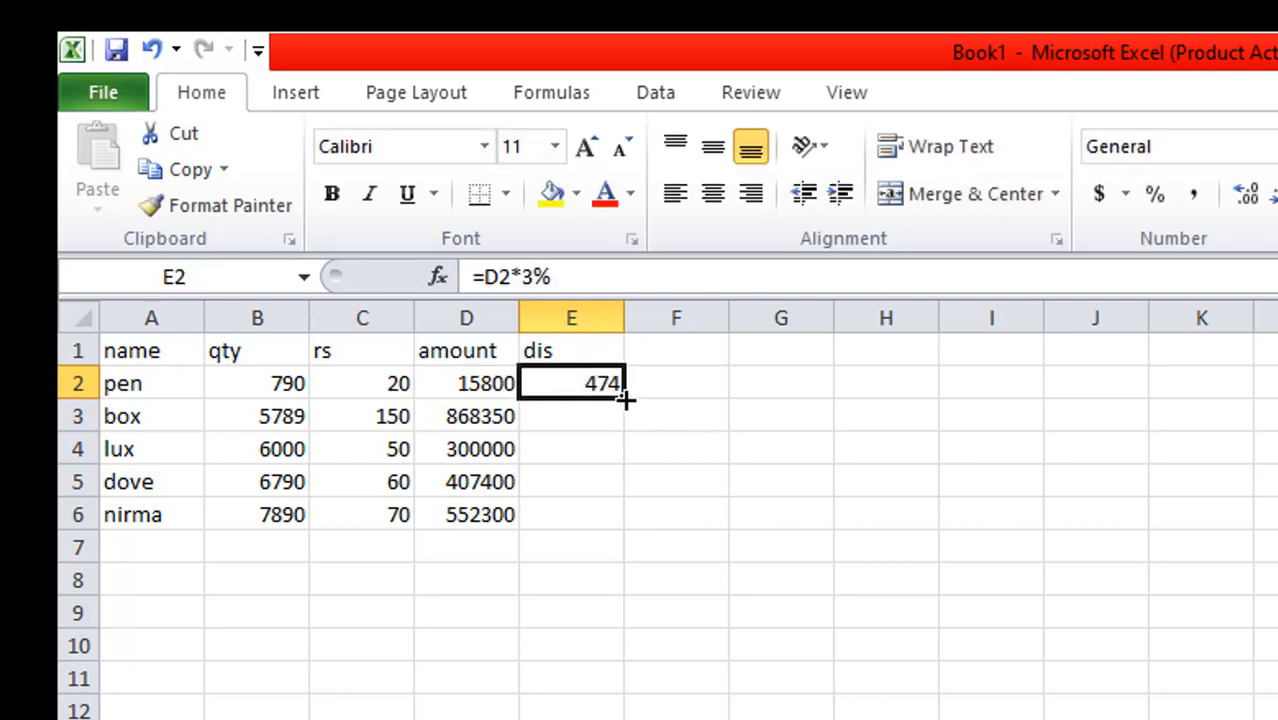
{"action": "left_click_drag", "start_coordinate": [624, 398], "coordinate": [641, 530]}
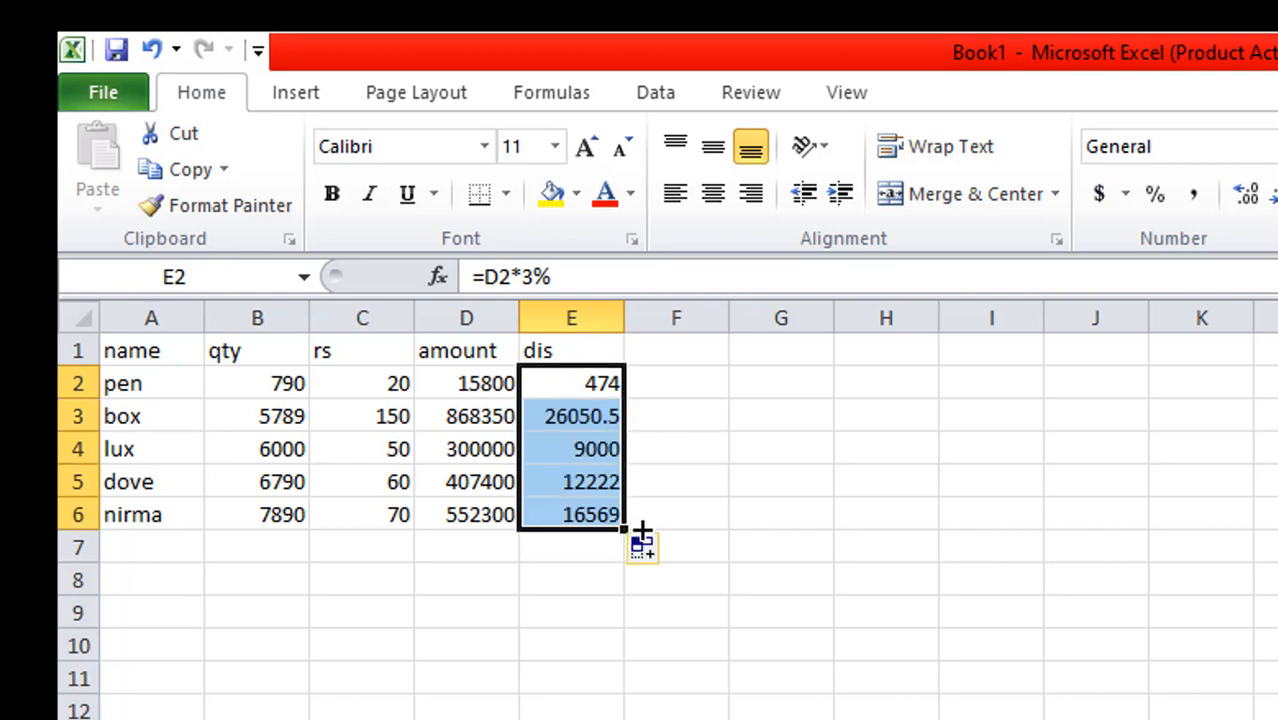
Add the header netamount in cell F1 and enter the formula =d2-e2 in cell F2
{"action": "left_click", "coordinate": [684, 350]}
{"action": "type", "text": "net"}
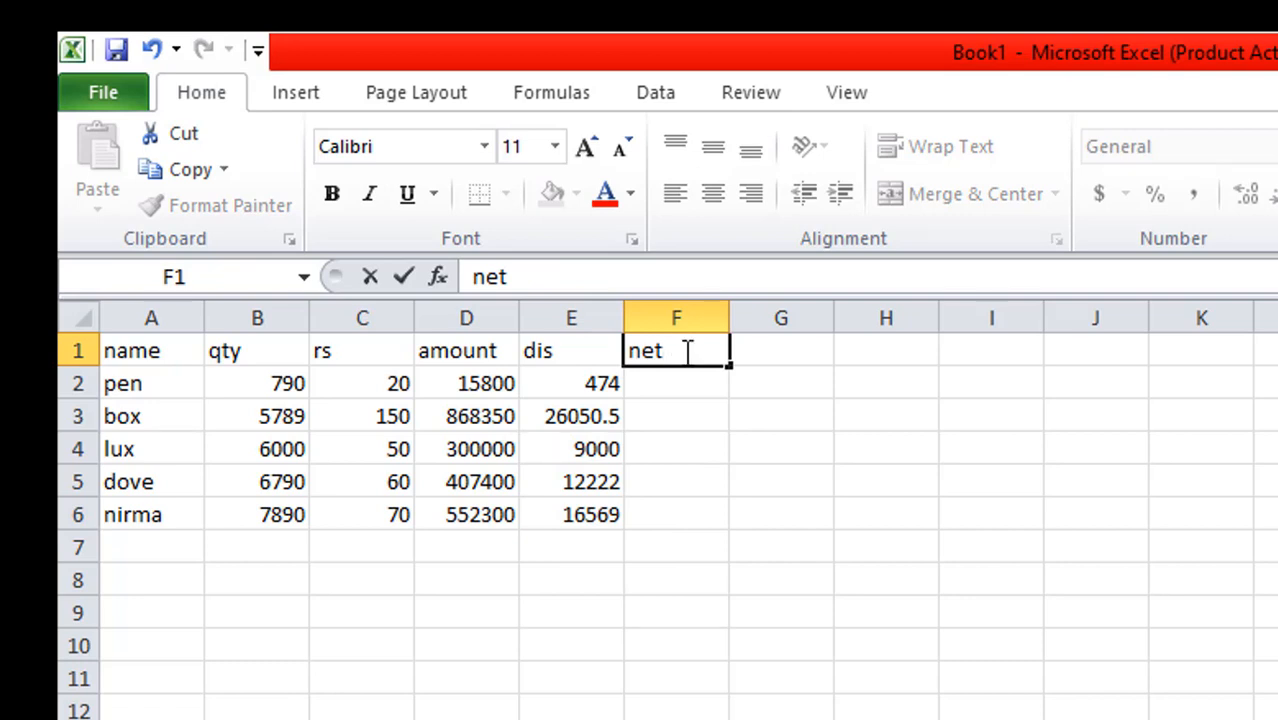
{"action": "right_click", "coordinate": [686, 352]}
{"action": "left_click", "coordinate": [662, 393]}
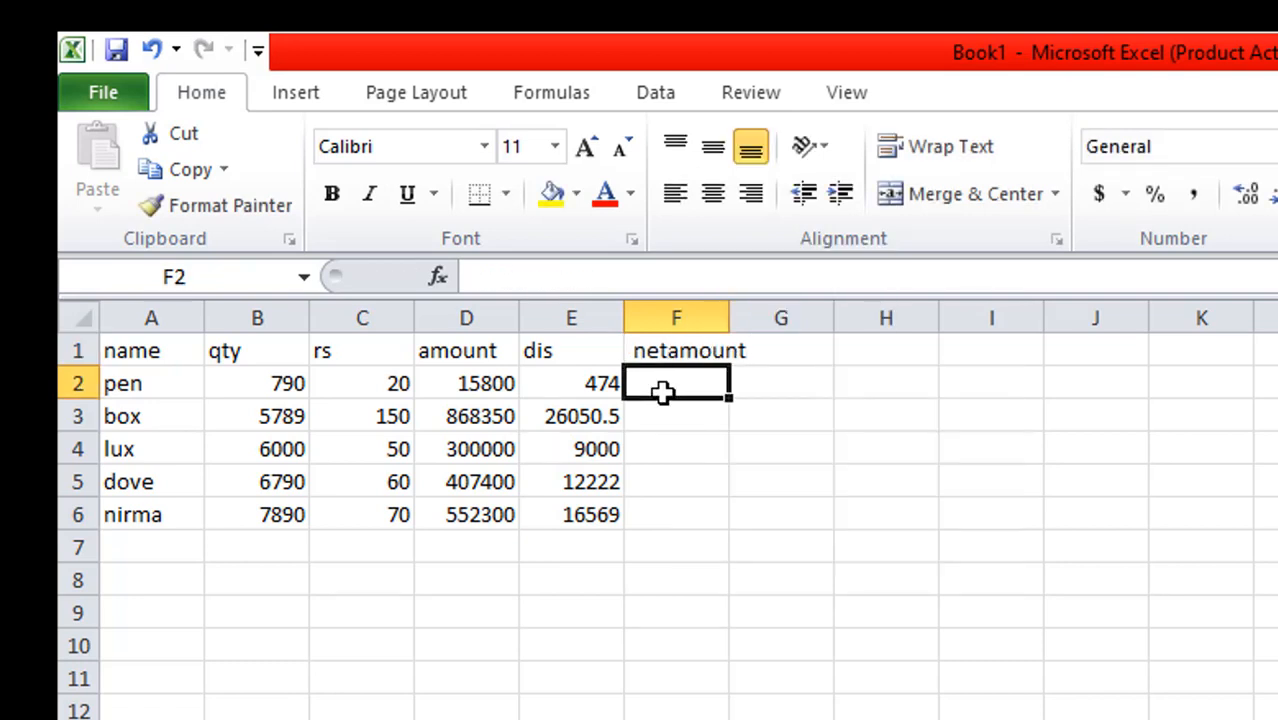
{"action": "type", "text": "="}
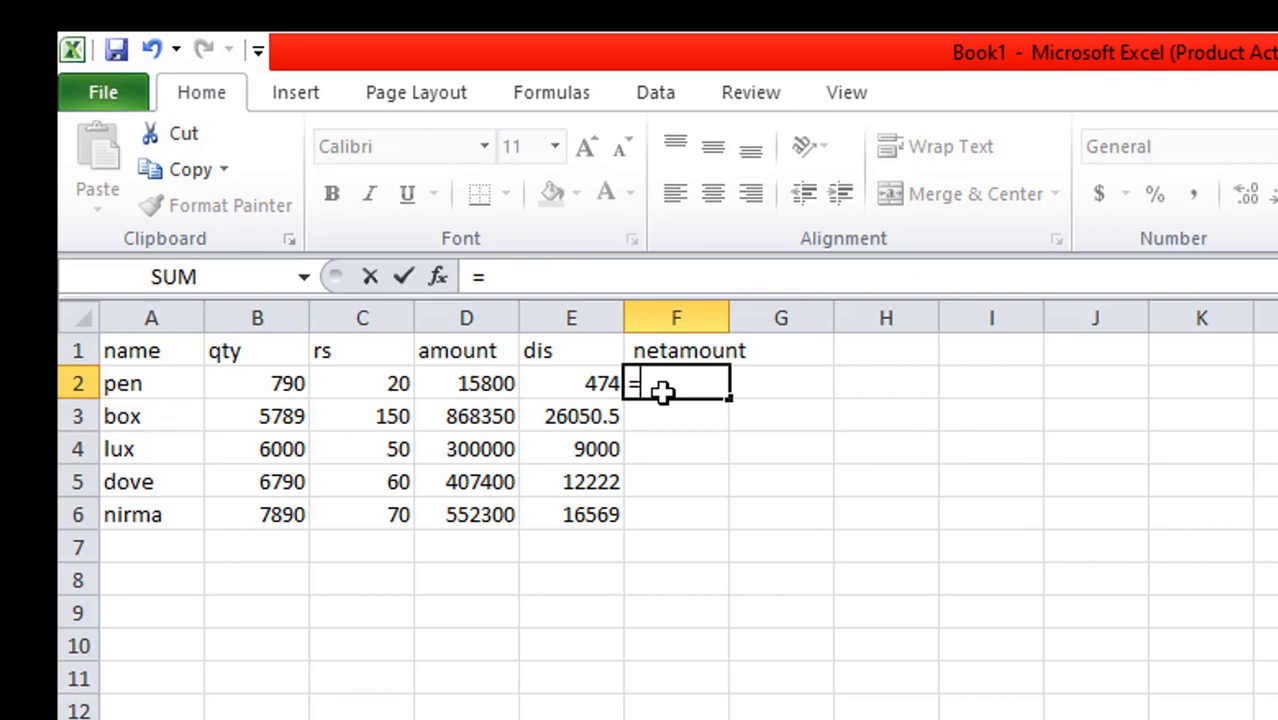
{"action": "type", "text": "d"}
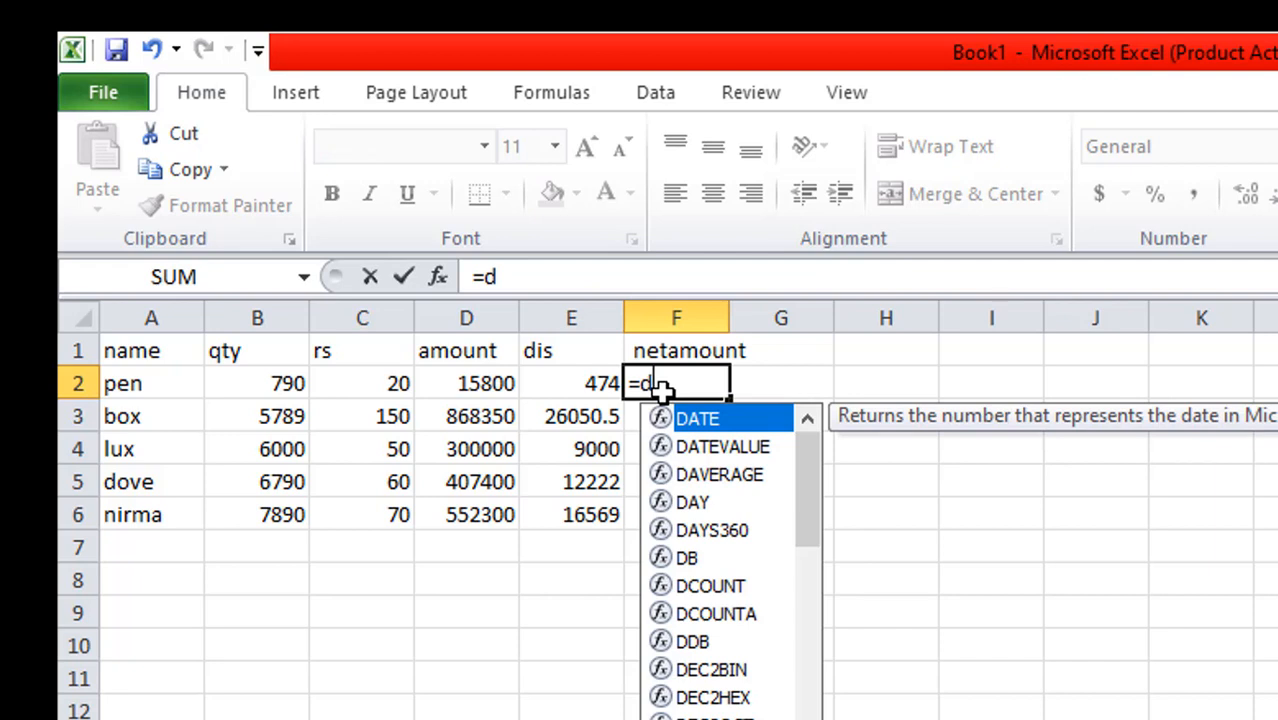
{"action": "type", "text": "2"}
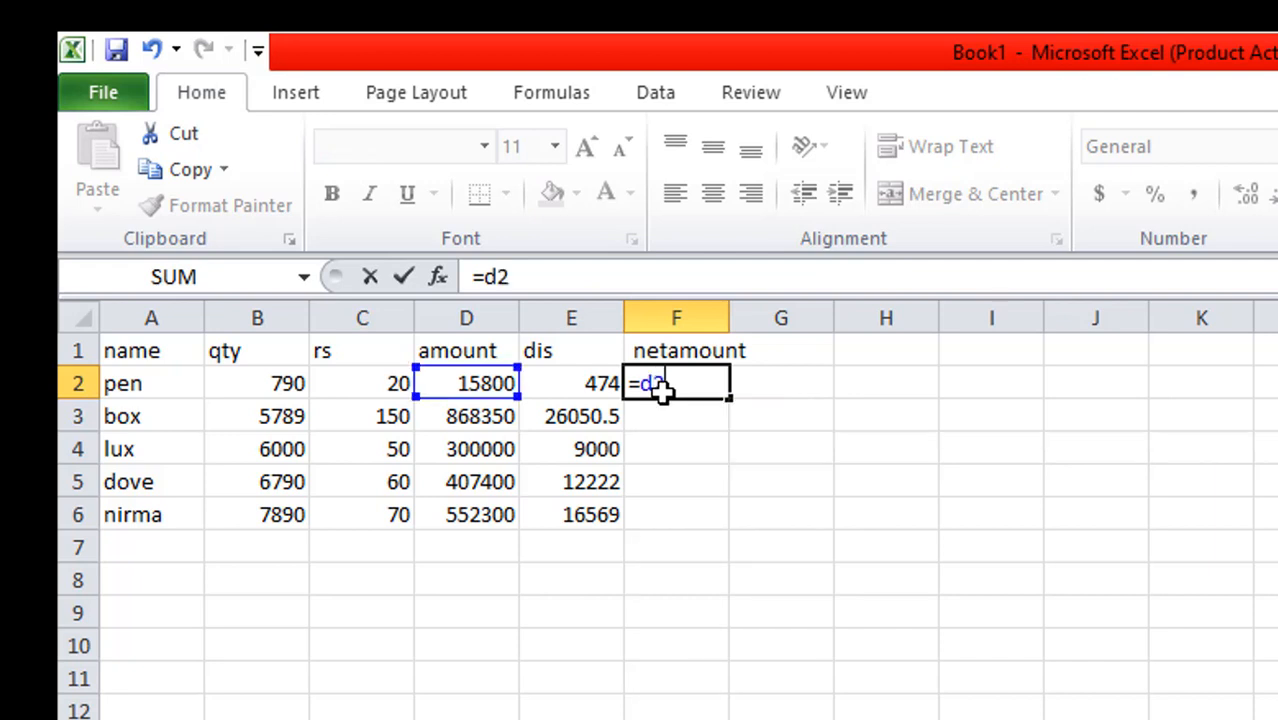
{"action": "type", "text": "-e2"}
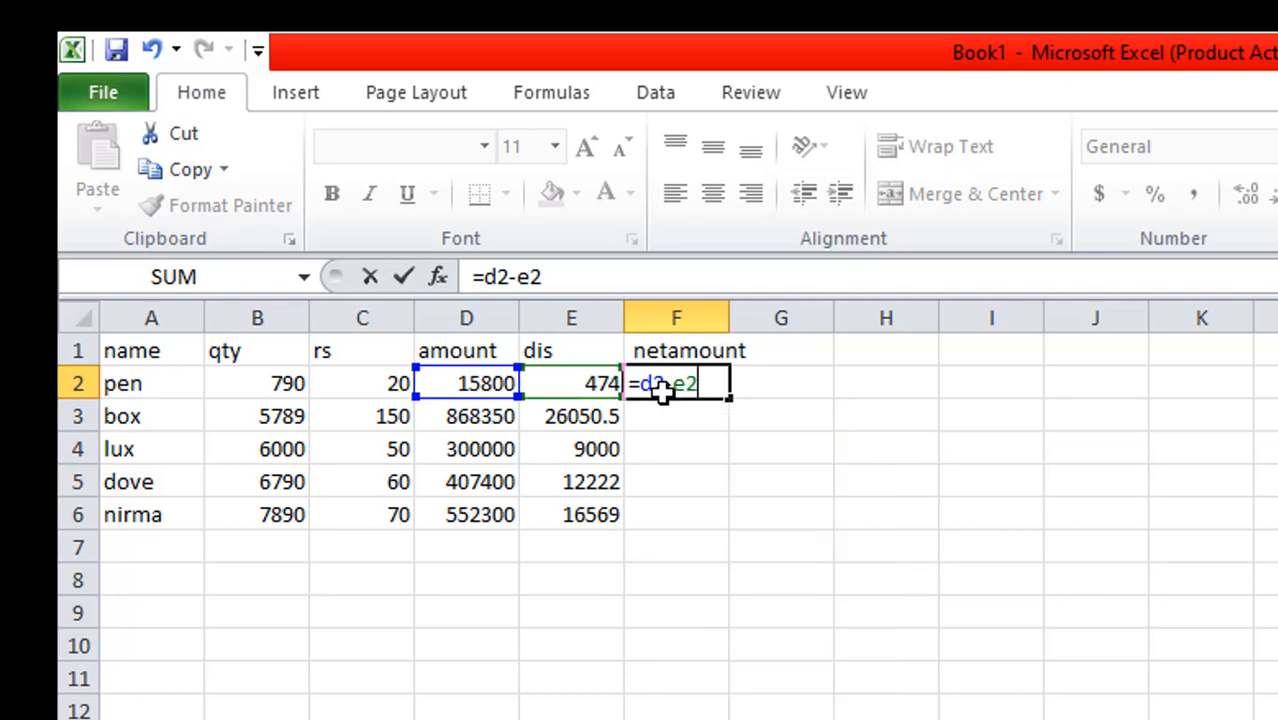
{"action": "key", "text": "Return"}
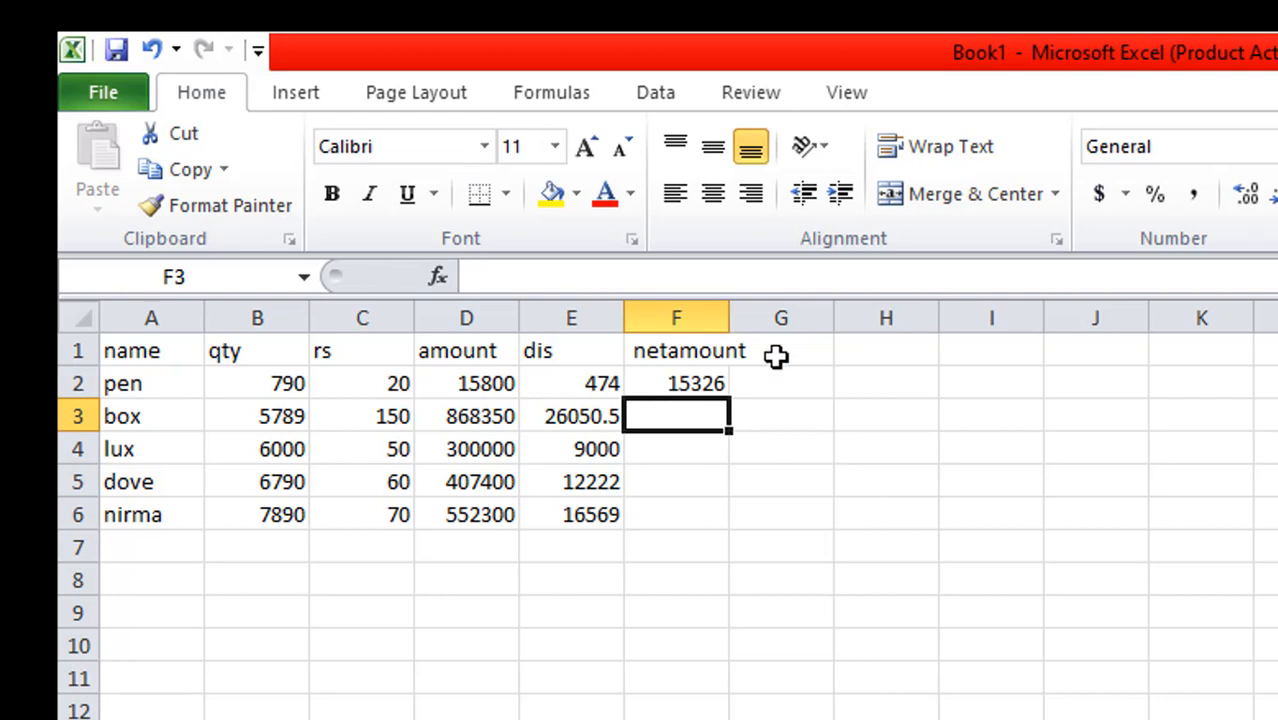
Fill the net amount formula from F2 down to F6 for the remaining items
{"action": "left_click", "coordinate": [679, 384]}
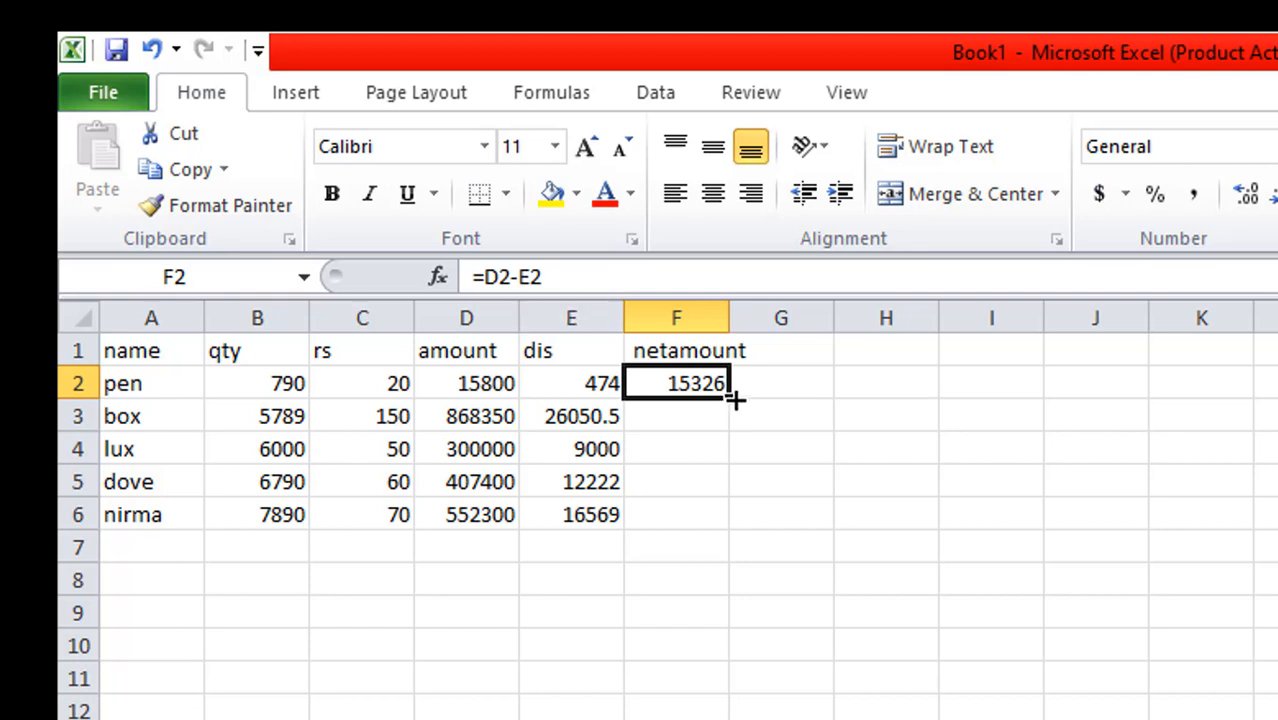
{"action": "left_click_drag", "start_coordinate": [735, 399], "coordinate": [756, 527]}
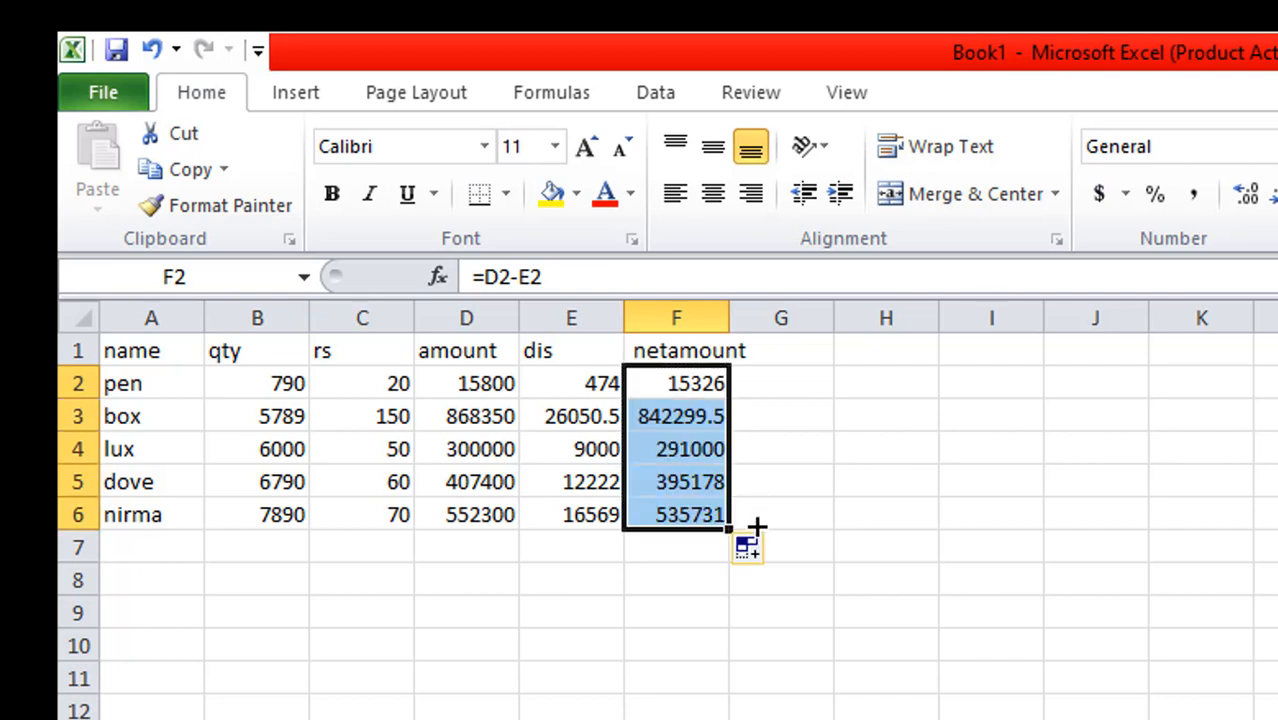
{"action": "left_click", "coordinate": [1262, 546]}
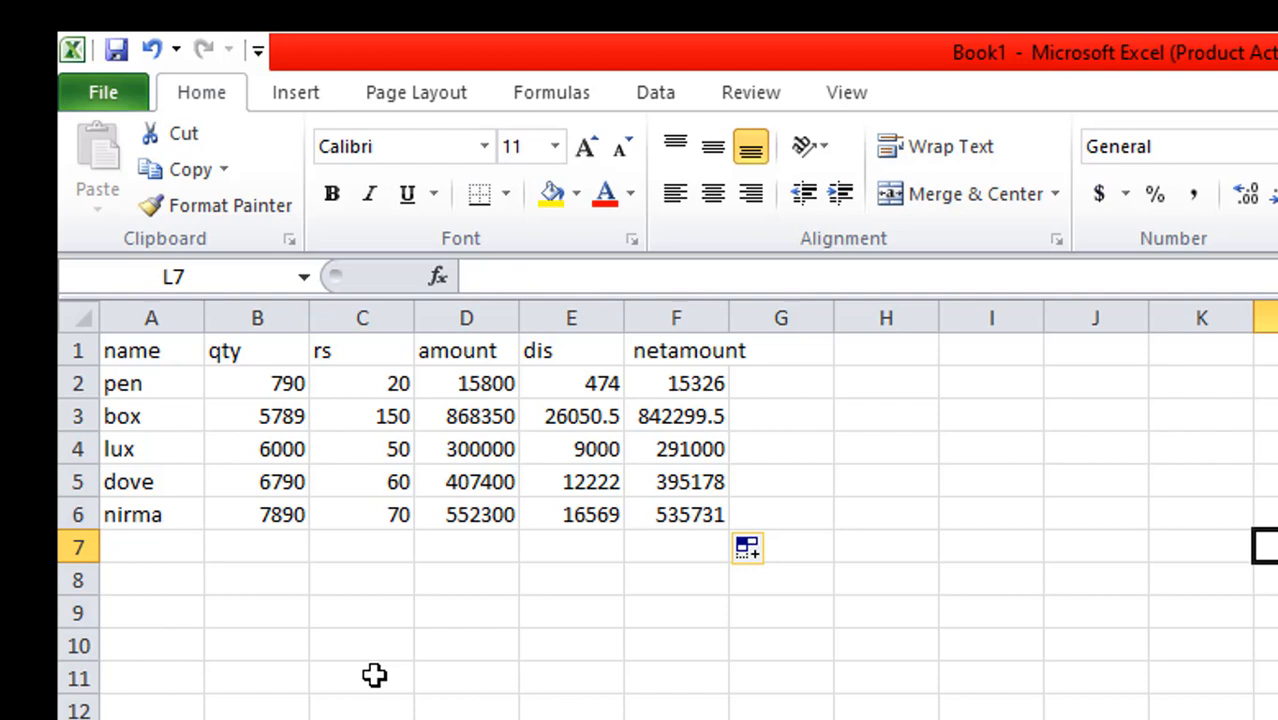
Review the amount, discount and net amount formulas in cells D2, E2 and F2
{"action": "left_click", "coordinate": [498, 388]}
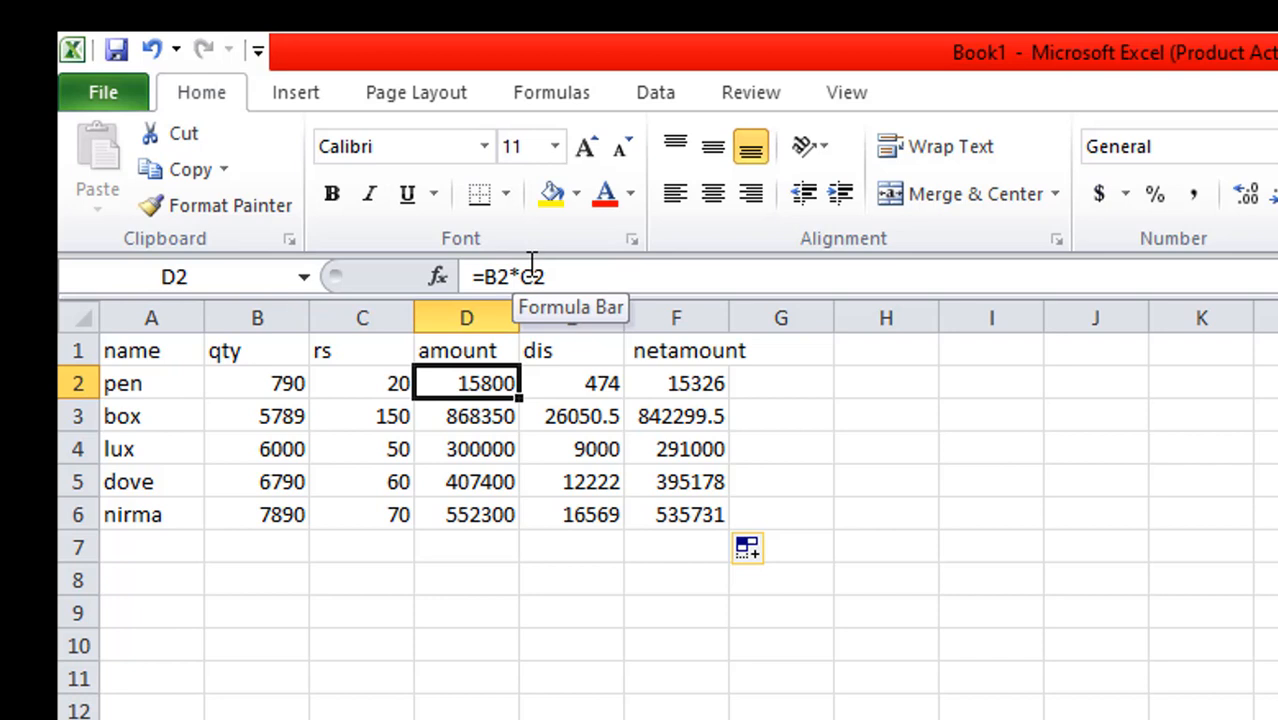
{"action": "left_click", "coordinate": [585, 392]}
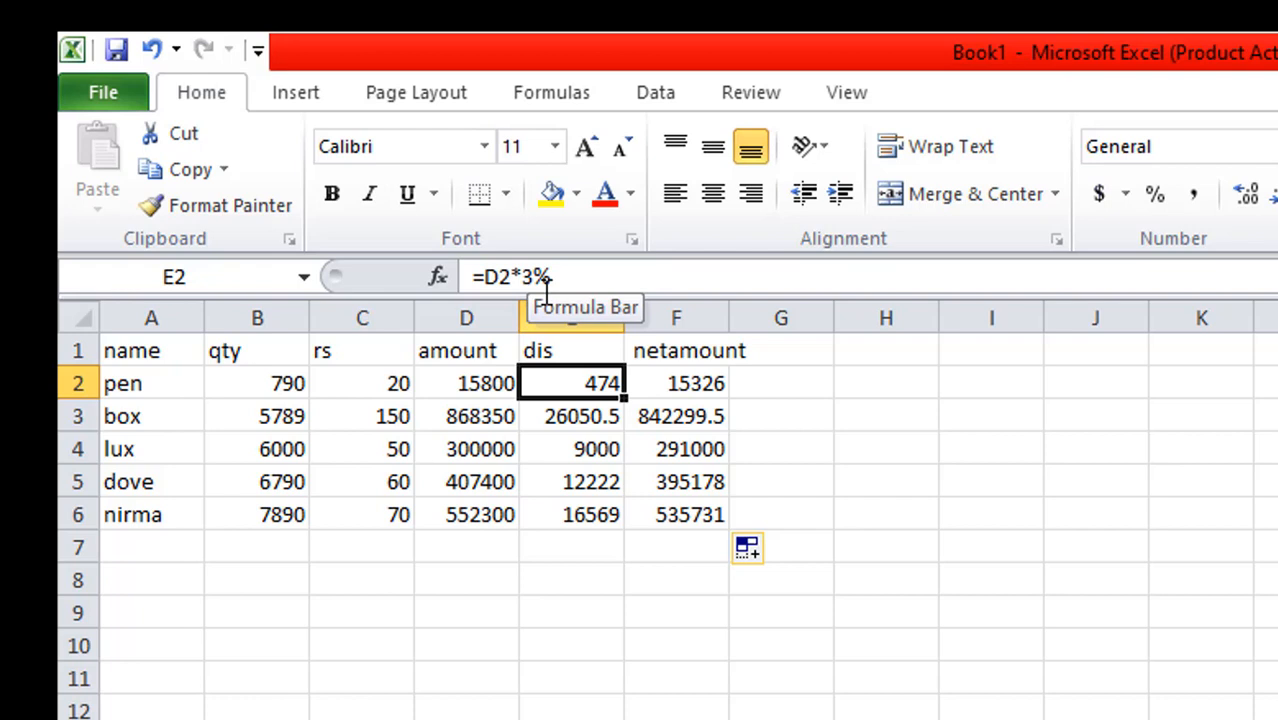
{"action": "left_click", "coordinate": [681, 383]}
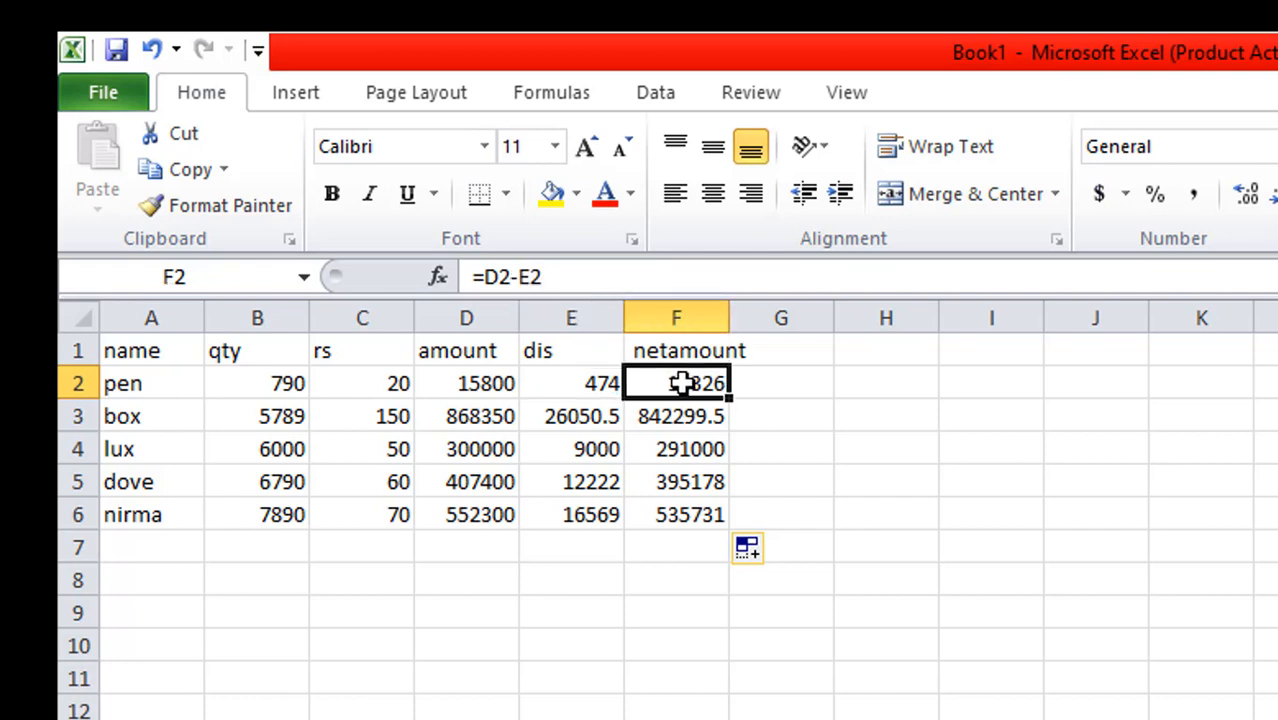
{"action": "left_click", "coordinate": [1105, 556]}
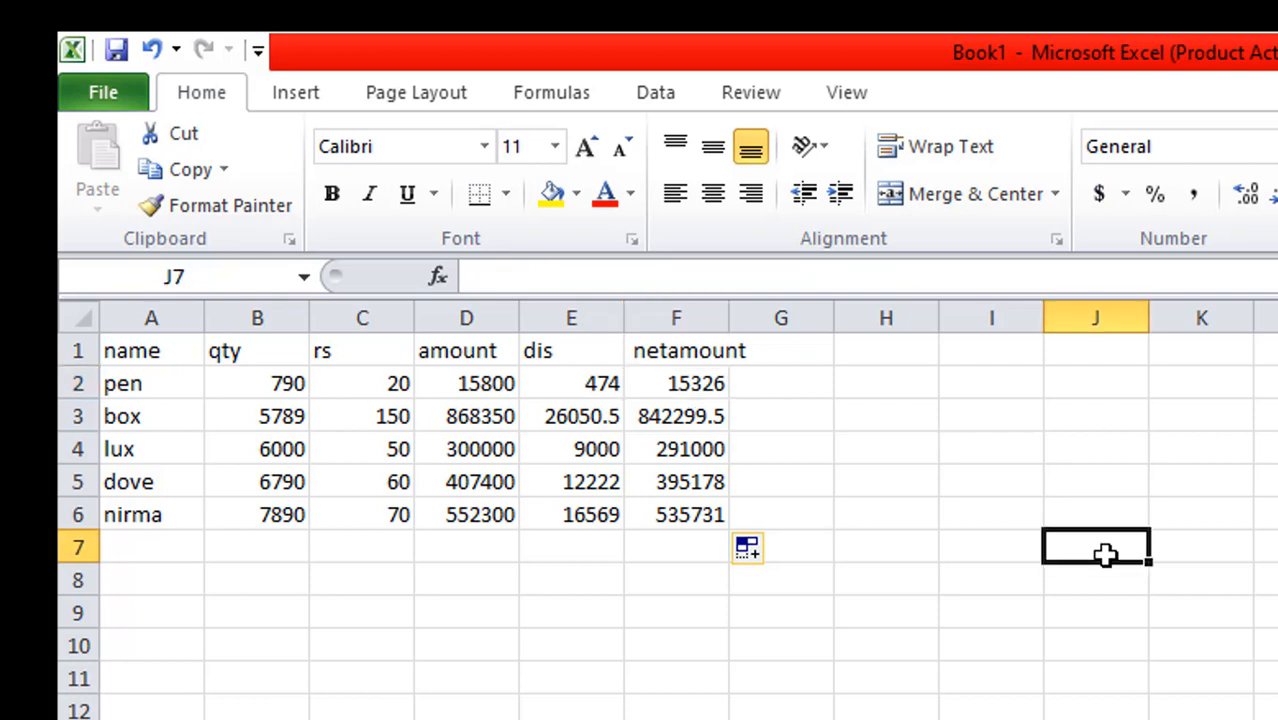